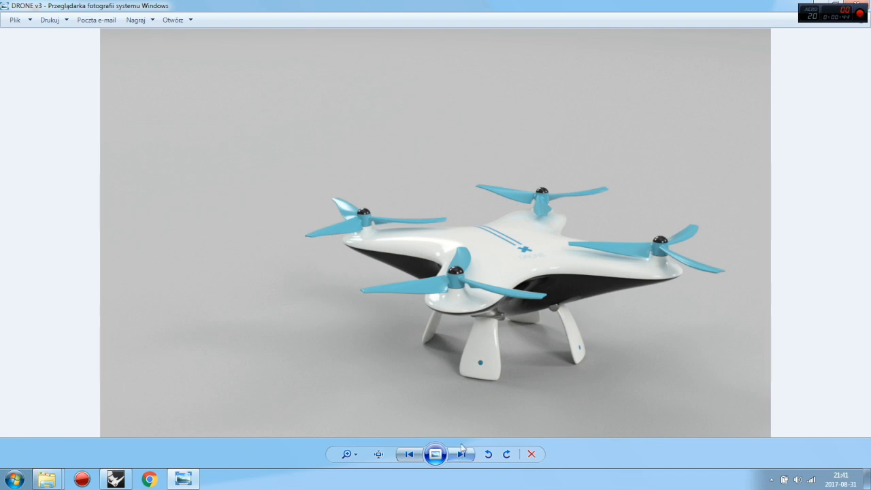
Browse through the drone renders in the photo viewer and close the viewer
{"action": "left_click", "coordinate": [461, 454]}
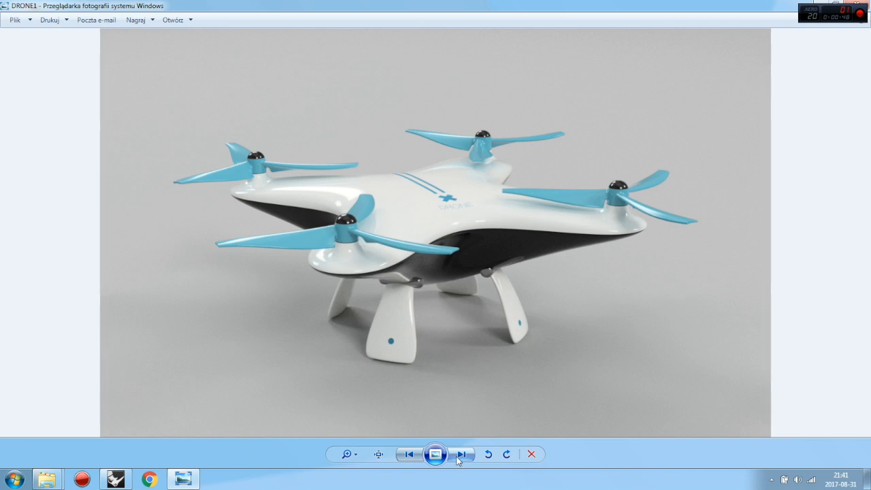
{"action": "left_click", "coordinate": [459, 456]}
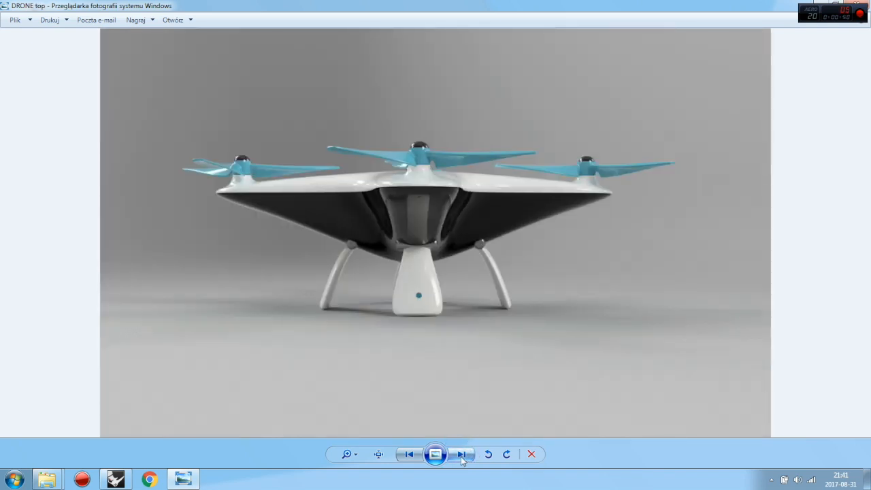
{"action": "left_click", "coordinate": [460, 456]}
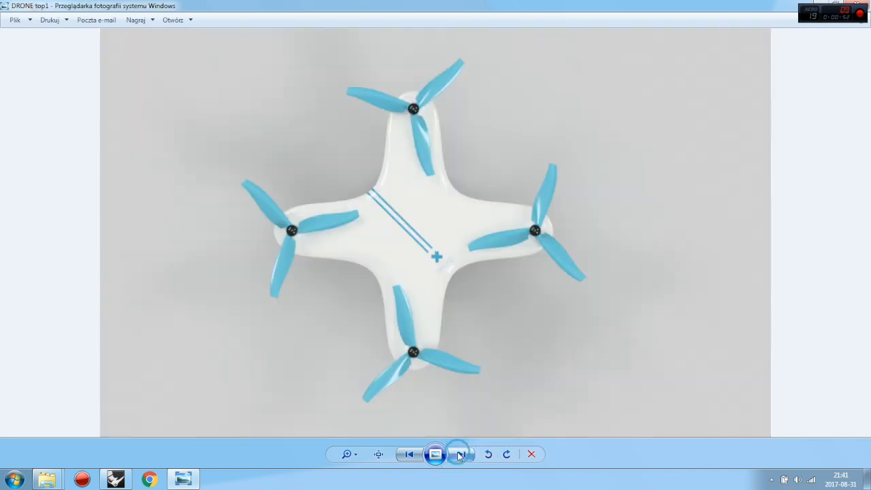
{"action": "left_click", "coordinate": [460, 456]}
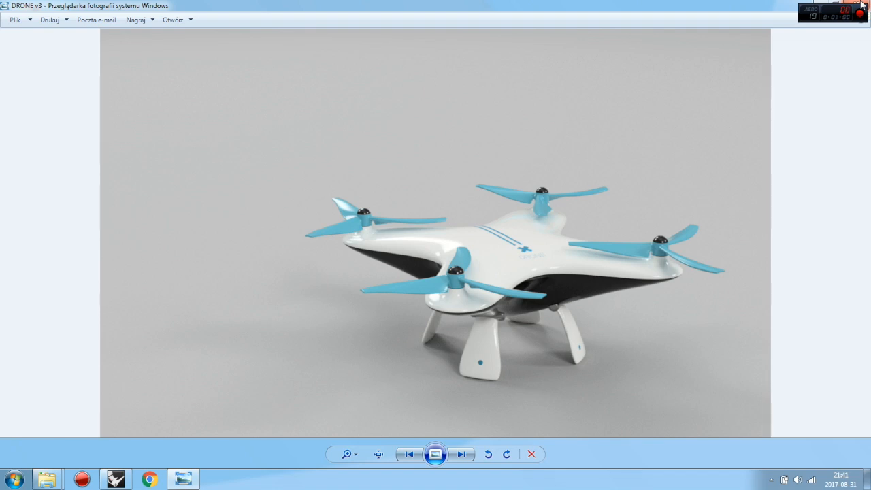
{"action": "left_click", "coordinate": [862, 5]}
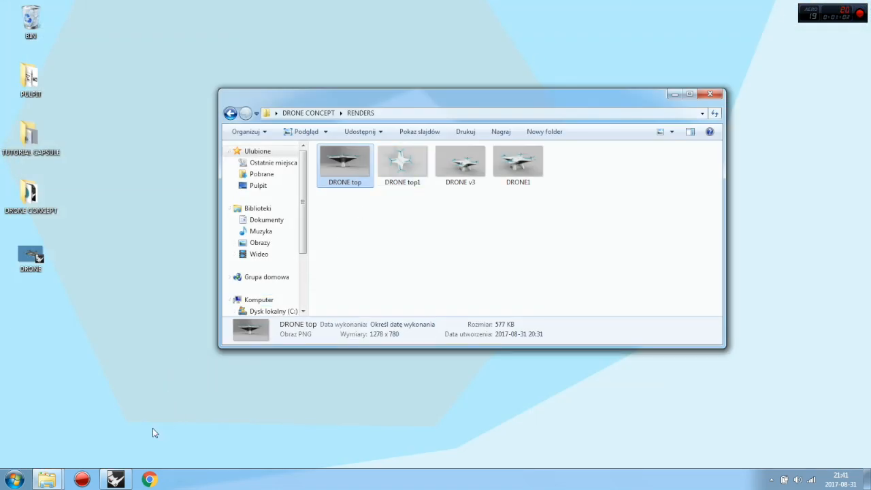
Switch to Rhinoceros and turn on the SAMPLE layer to display the finished drone model
{"action": "left_click", "coordinate": [115, 480]}
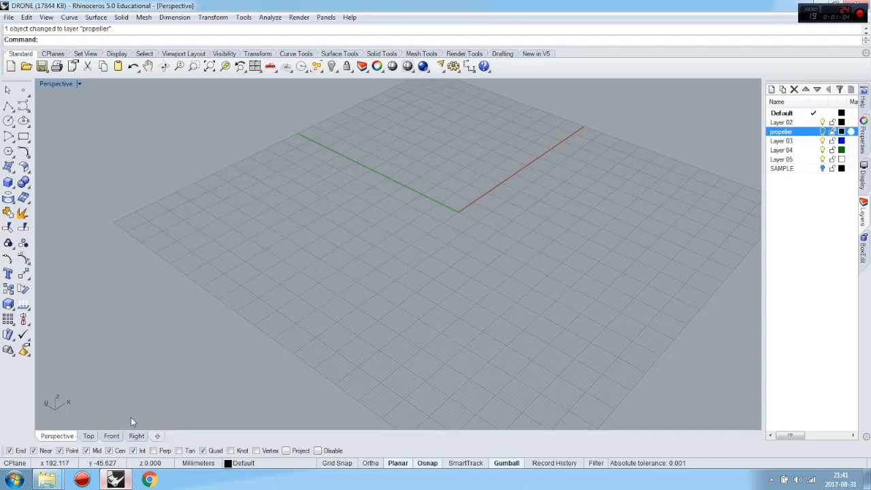
{"action": "scroll", "coordinate": [361, 176], "scroll_direction": "up", "scroll_amount": 1}
{"action": "scroll", "coordinate": [361, 176], "scroll_direction": "down", "scroll_amount": 2}
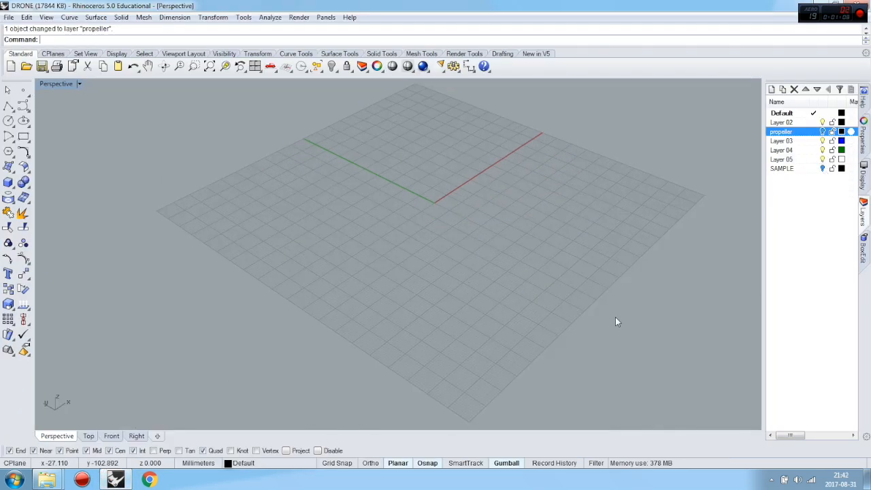
{"action": "left_click", "coordinate": [823, 169]}
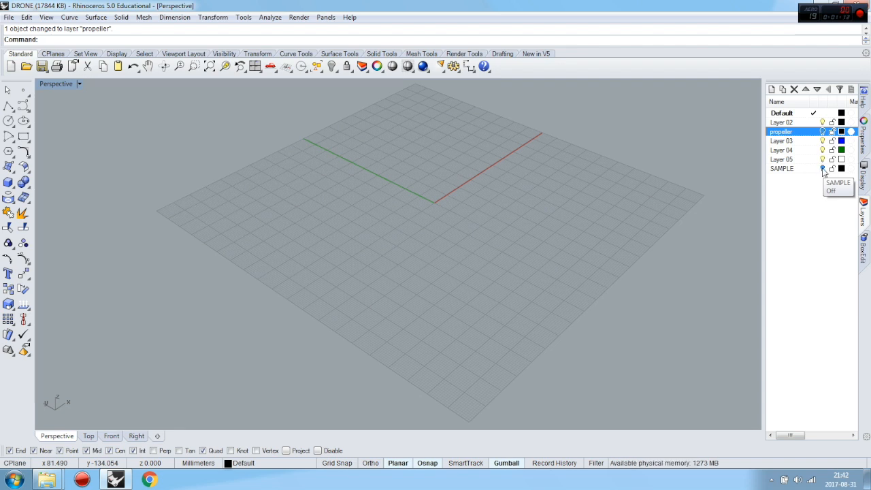
{"action": "left_click", "coordinate": [823, 169]}
Examine the sample drone's body, propellers and legs from several angles, and turn the SAMPLE layer off
{"action": "right_click_drag", "start_coordinate": [467, 295], "coordinate": [455, 232]}
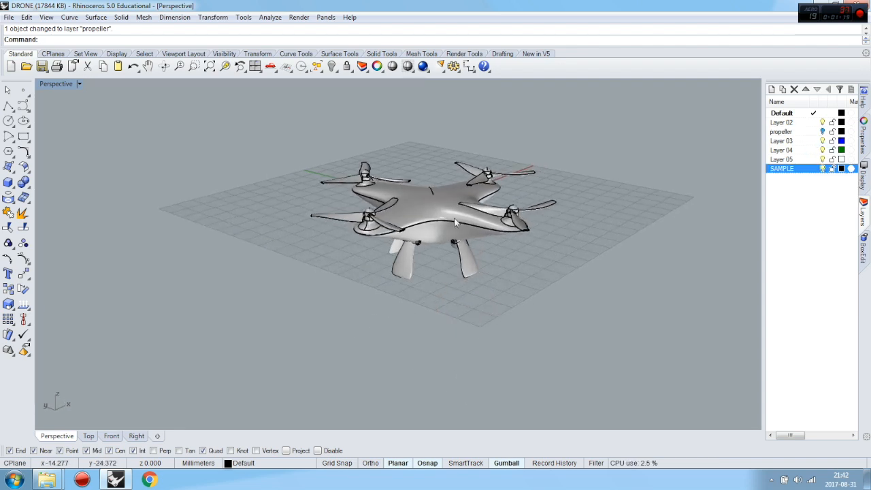
{"action": "scroll", "coordinate": [455, 228], "scroll_direction": "up", "scroll_amount": 9}
{"action": "right_click_drag", "start_coordinate": [458, 276], "coordinate": [548, 297]}
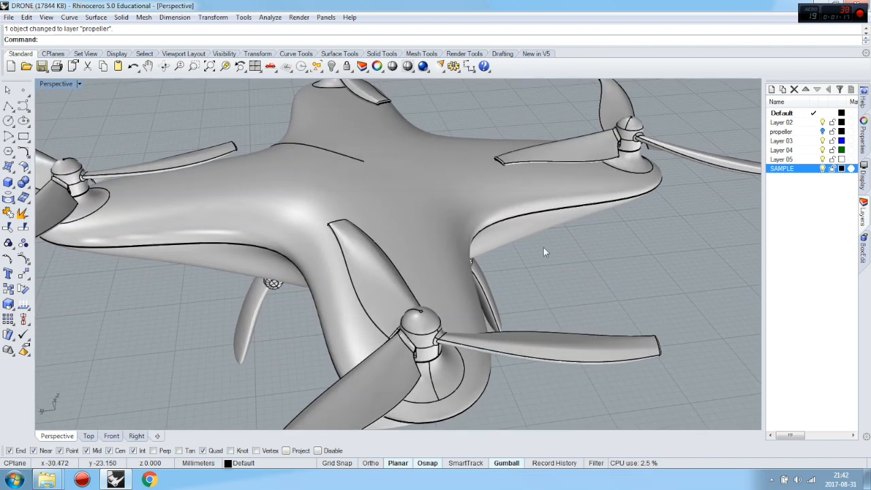
{"action": "scroll", "coordinate": [535, 229], "scroll_direction": "down", "scroll_amount": 5}
{"action": "right_click_drag", "start_coordinate": [531, 224], "coordinate": [436, 255]}
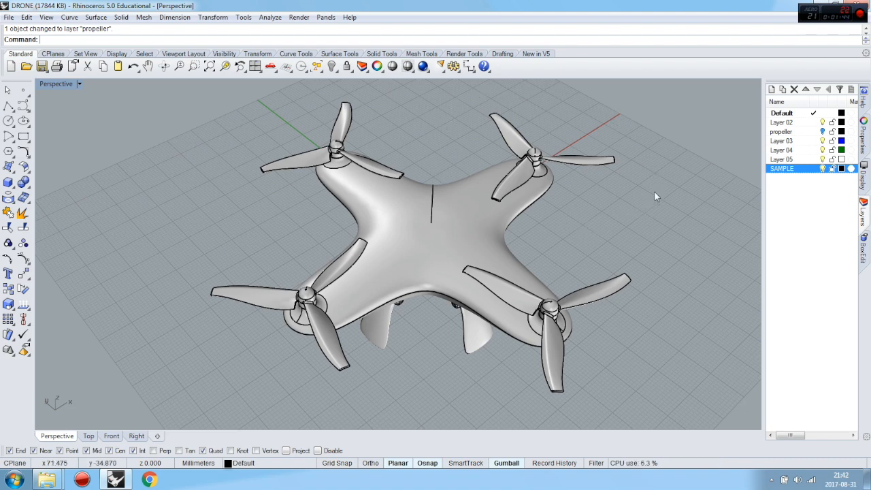
{"action": "right_click_drag", "start_coordinate": [564, 259], "coordinate": [558, 192]}
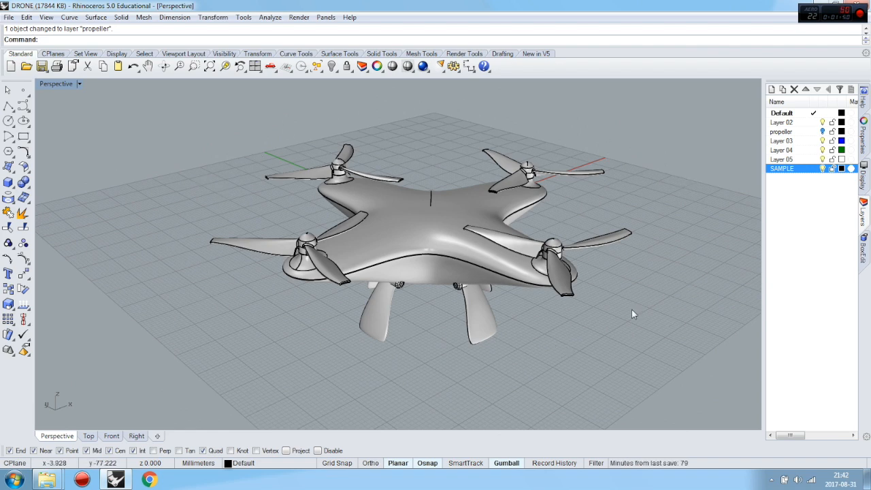
{"action": "left_click", "coordinate": [823, 168]}
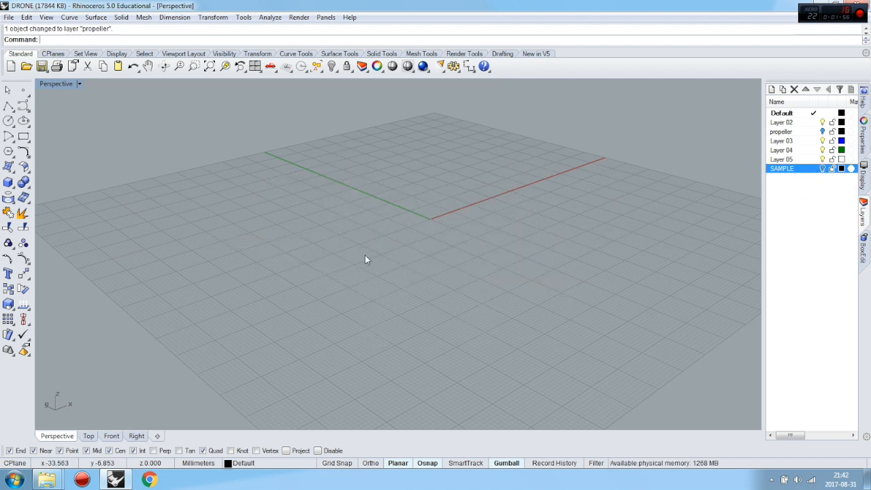
Start a solid sphere with its center at the origin (0)
{"action": "left_click", "coordinate": [12, 188]}
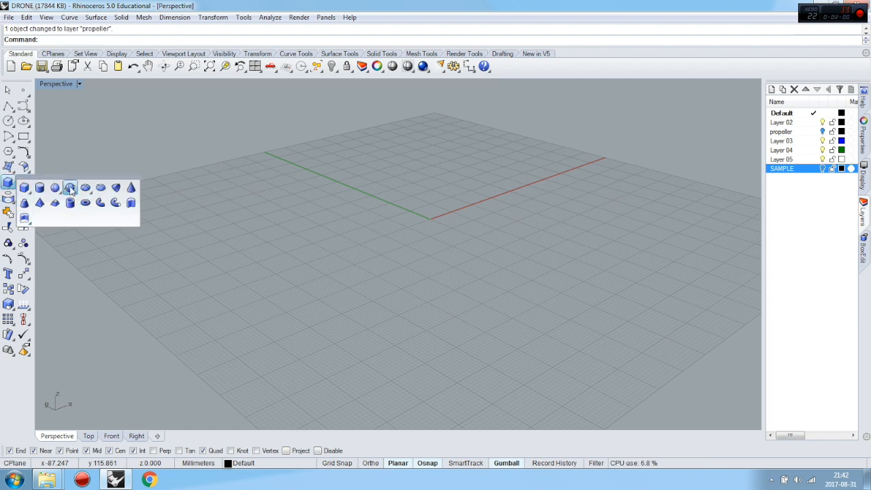
{"action": "left_click", "coordinate": [70, 188]}
{"action": "right_click_drag", "start_coordinate": [375, 226], "coordinate": [425, 247]}
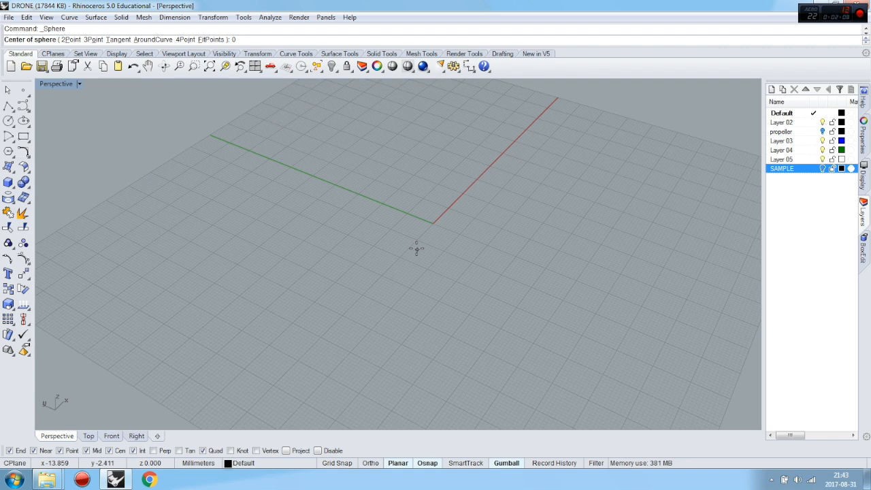
{"action": "key", "text": "Return"}
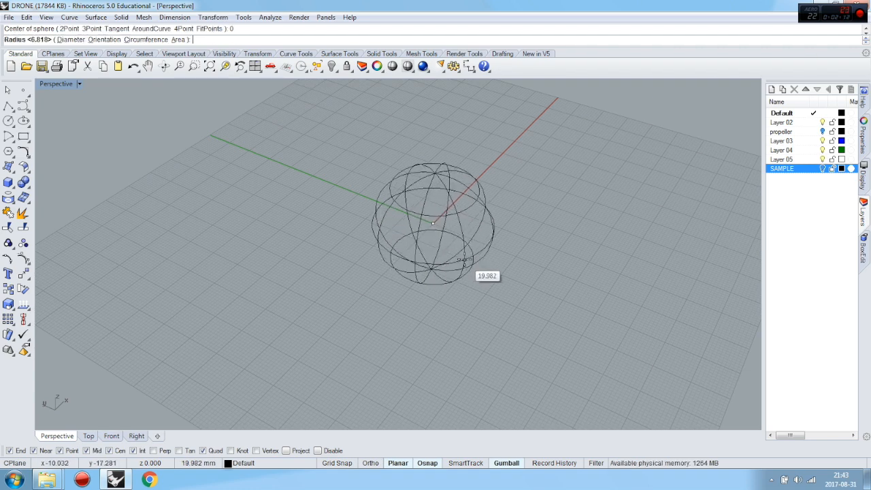
Set the sphere's radius to about 60 mm along the X axis in the Top view
{"action": "mouse_move", "coordinate": [473, 272]}
{"action": "right_mouse_down"}
{"action": "mouse_move", "coordinate": [511, 326]}
{"action": "mouse_move", "coordinate": [540, 347]}
{"action": "mouse_move", "coordinate": [486, 278]}
{"action": "right_mouse_up"}
{"action": "key", "text": "F8"}
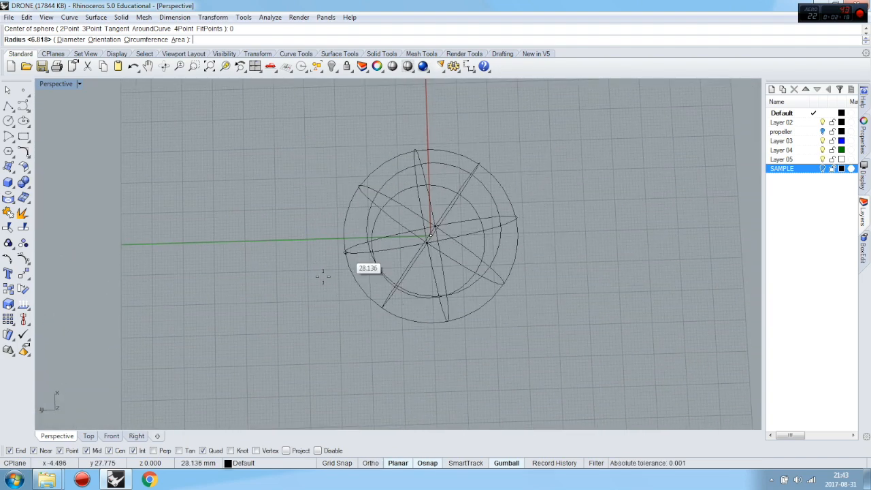
{"action": "left_click", "coordinate": [89, 435]}
{"action": "scroll", "coordinate": [380, 280], "scroll_direction": "down", "scroll_amount": 8}
{"action": "scroll", "coordinate": [387, 222], "scroll_direction": "up", "scroll_amount": 10}
{"action": "key", "text": "F8"}
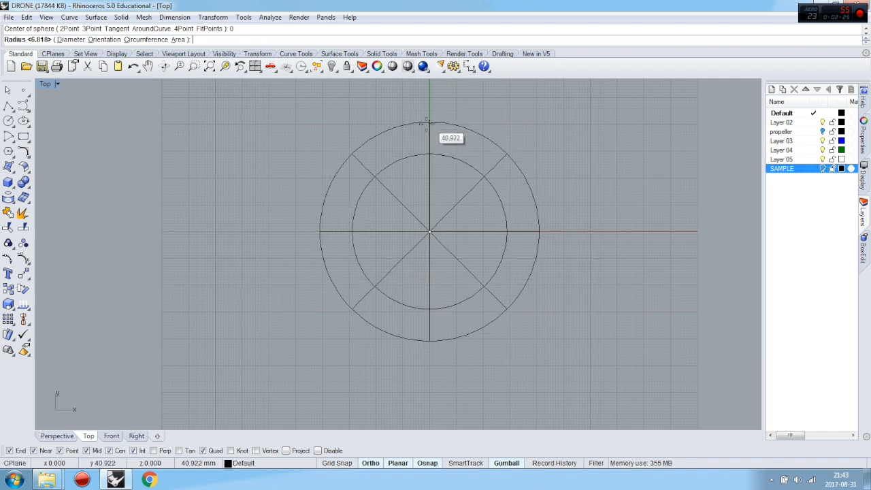
{"action": "scroll", "coordinate": [414, 288], "scroll_direction": "down", "scroll_amount": 6}
{"action": "scroll", "coordinate": [414, 146], "scroll_direction": "up", "scroll_amount": 9}
{"action": "scroll", "coordinate": [413, 244], "scroll_direction": "down", "scroll_amount": 10}
{"action": "scroll", "coordinate": [512, 237], "scroll_direction": "up", "scroll_amount": 9}
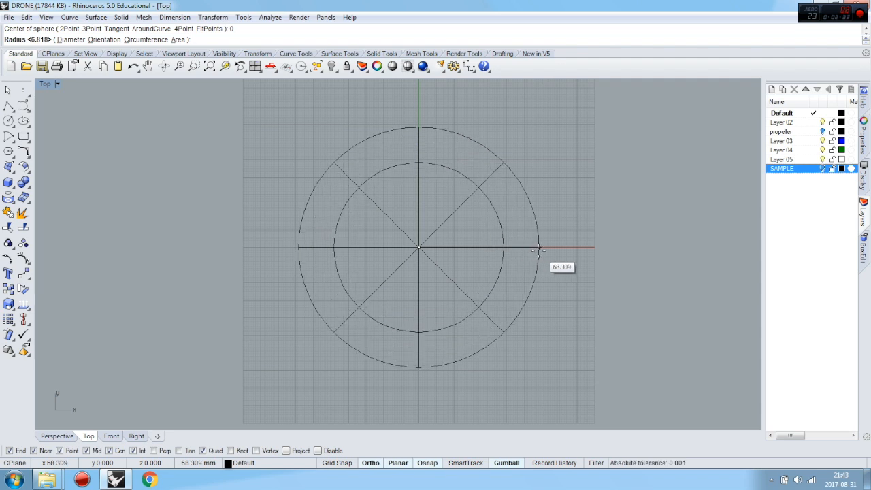
{"action": "scroll", "coordinate": [551, 259], "scroll_direction": "up", "scroll_amount": 3}
{"action": "scroll", "coordinate": [518, 204], "scroll_direction": "down", "scroll_amount": 6}
{"action": "scroll", "coordinate": [425, 129], "scroll_direction": "up", "scroll_amount": 5}
{"action": "scroll", "coordinate": [426, 190], "scroll_direction": "down", "scroll_amount": 6}
{"action": "scroll", "coordinate": [435, 245], "scroll_direction": "up", "scroll_amount": 8}
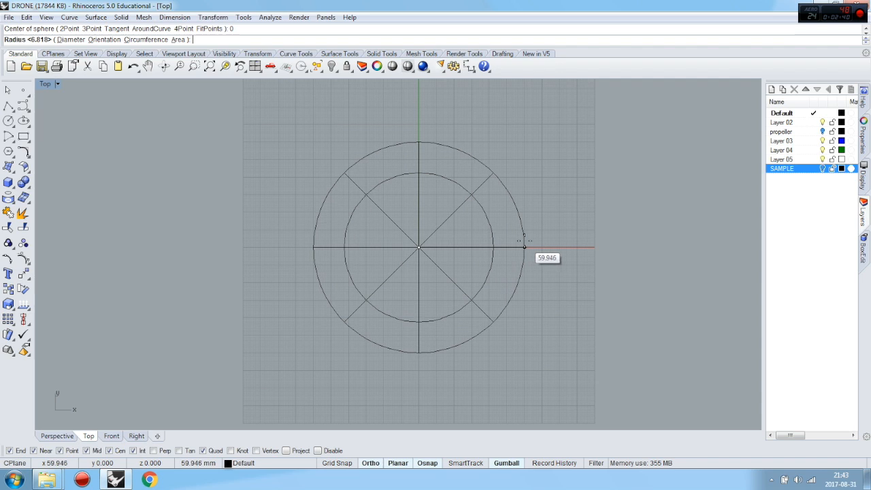
{"action": "left_click", "coordinate": [523, 246]}
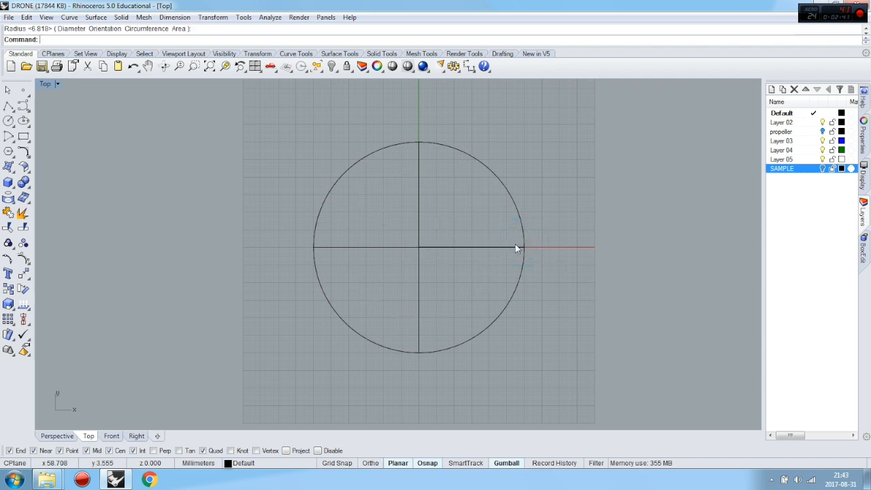
Examine the new sphere and its isocurves from several angles in the Perspective view
{"action": "left_click", "coordinate": [57, 437]}
{"action": "scroll", "coordinate": [443, 255], "scroll_direction": "down", "scroll_amount": 6}
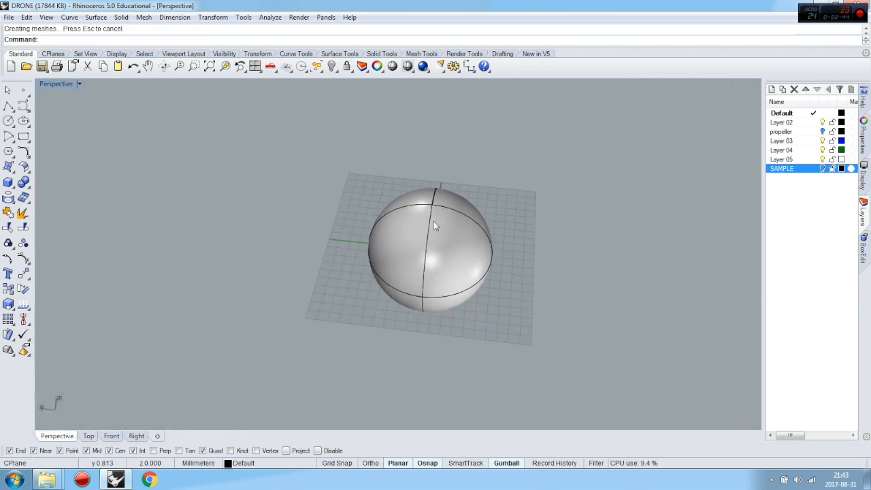
{"action": "right_click_drag", "start_coordinate": [447, 254], "coordinate": [429, 243]}
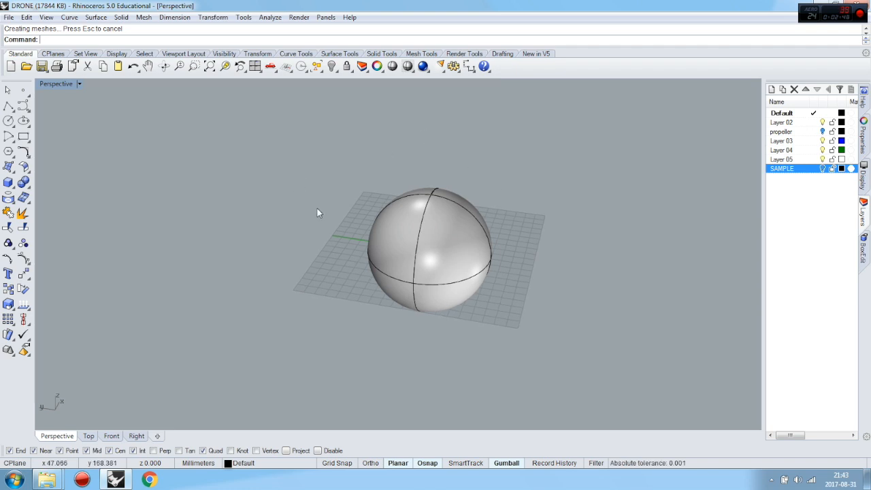
{"action": "scroll", "coordinate": [425, 140], "scroll_direction": "up", "scroll_amount": 2}
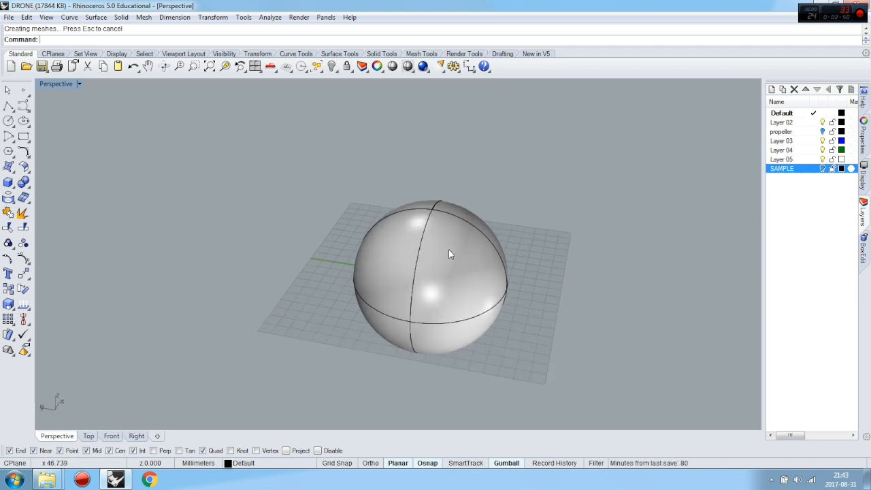
{"action": "mouse_move", "coordinate": [480, 249]}
{"action": "right_mouse_down"}
{"action": "mouse_move", "coordinate": [536, 233]}
{"action": "mouse_move", "coordinate": [461, 275]}
{"action": "mouse_move", "coordinate": [471, 263]}
{"action": "right_mouse_up"}
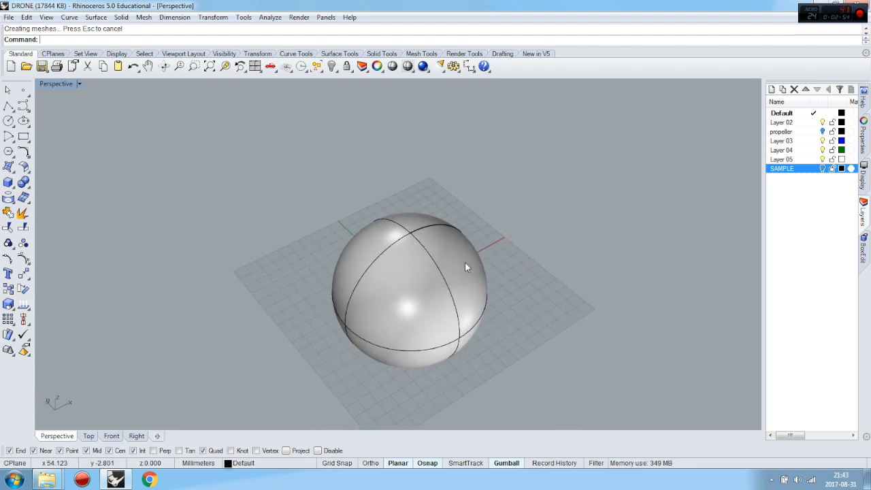
{"action": "mouse_move", "coordinate": [550, 238]}
{"action": "right_mouse_down"}
{"action": "mouse_move", "coordinate": [531, 234]}
{"action": "mouse_move", "coordinate": [549, 226]}
{"action": "right_mouse_up"}
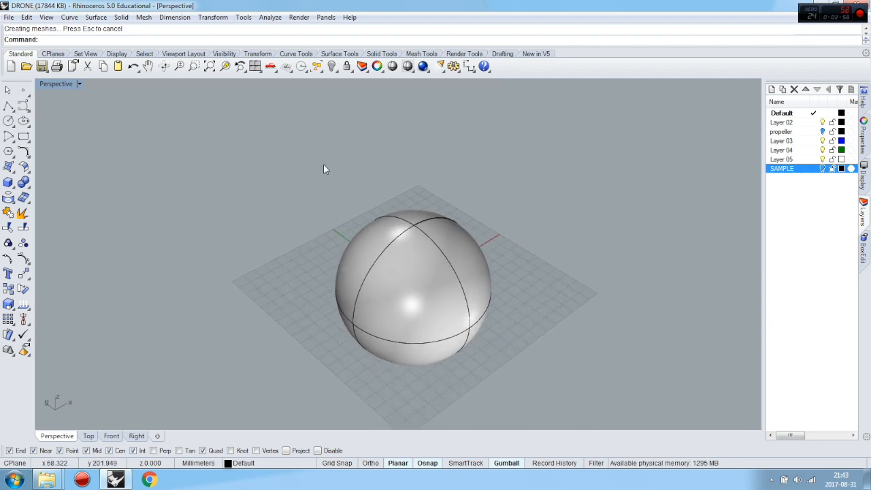
{"action": "scroll", "coordinate": [407, 174], "scroll_direction": "down", "scroll_amount": 3}
{"action": "scroll", "coordinate": [421, 240], "scroll_direction": "up", "scroll_amount": 3}
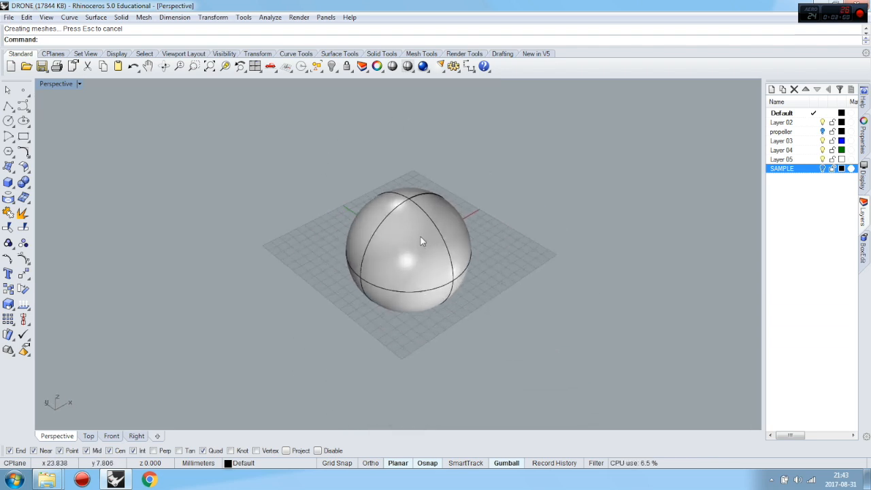
{"action": "left_click", "coordinate": [421, 240]}
{"action": "left_click", "coordinate": [529, 197]}
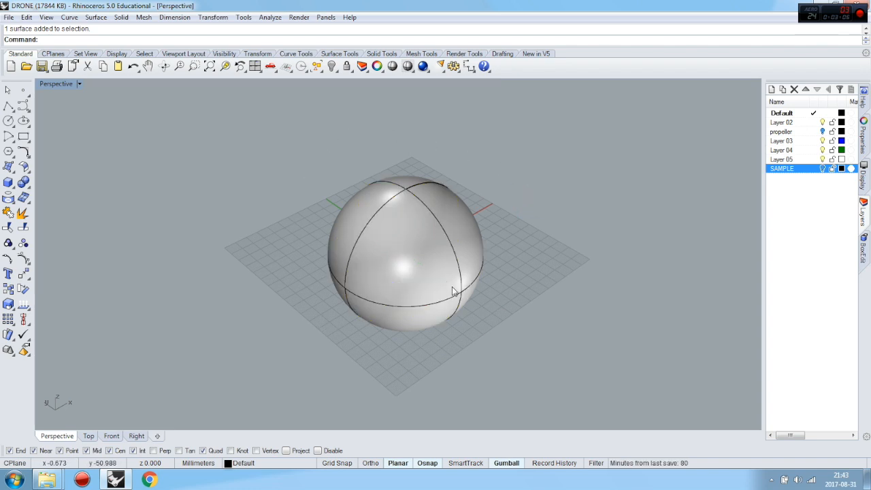
Turn on the sphere's control points and examine the control cage around it
{"action": "left_click", "coordinate": [404, 211]}
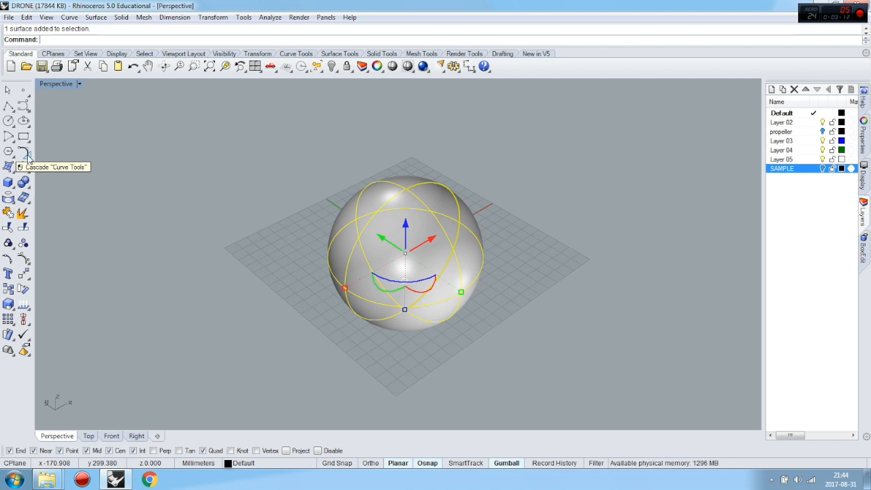
{"action": "left_click", "coordinate": [22, 259]}
{"action": "right_click_drag", "start_coordinate": [170, 279], "coordinate": [245, 284]}
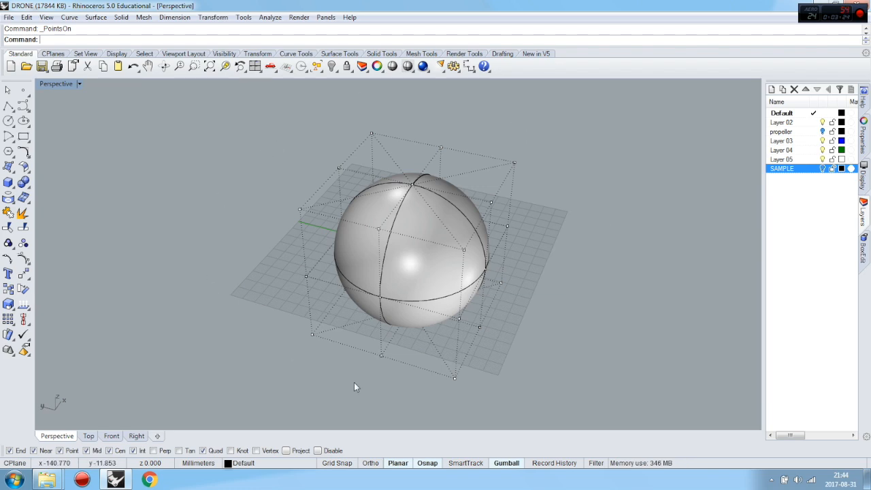
{"action": "right_click_drag", "start_coordinate": [519, 343], "coordinate": [500, 298]}
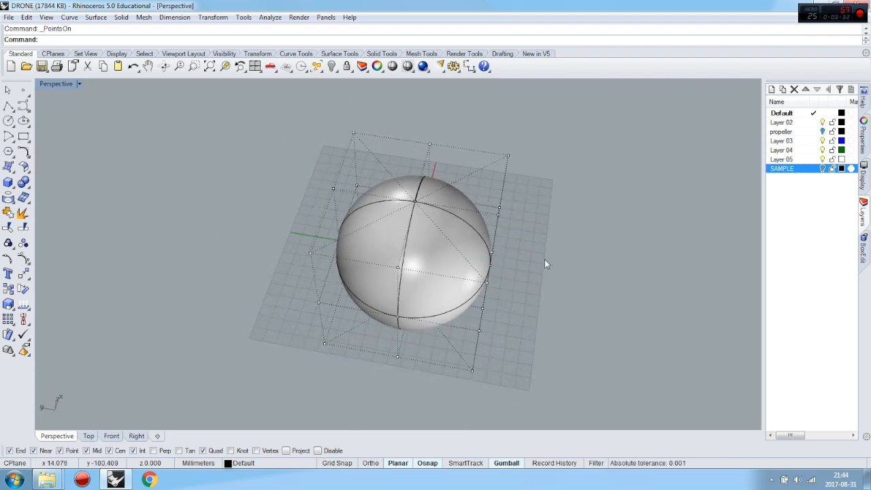
{"action": "right_click_drag", "start_coordinate": [550, 318], "coordinate": [524, 257]}
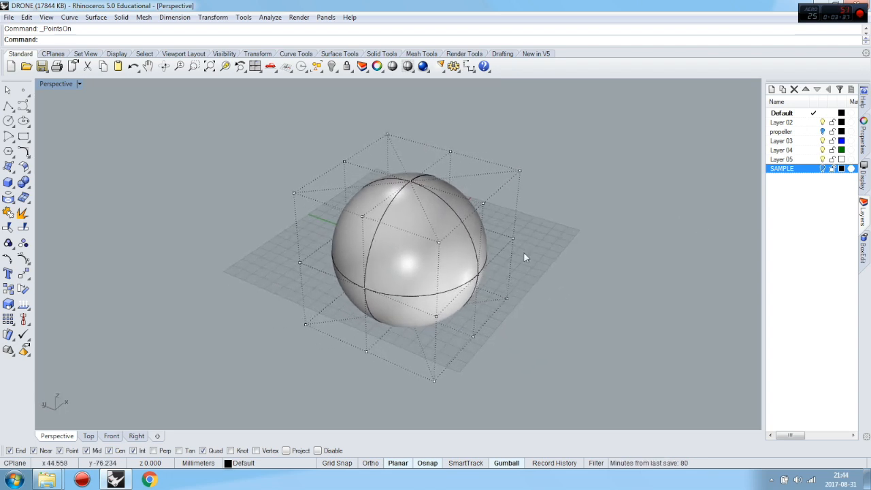
Pull a mid-height corner control point of the sphere far outward and inspect the deformed surface along its isocurves up close
{"action": "left_click", "coordinate": [504, 232]}
{"action": "left_click_drag", "start_coordinate": [485, 230], "coordinate": [670, 281]}
{"action": "right_click_drag", "start_coordinate": [601, 312], "coordinate": [554, 252]}
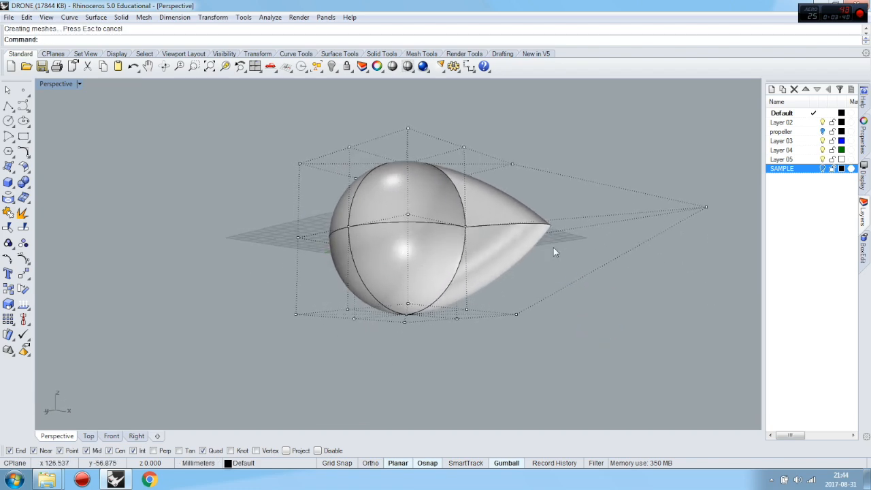
{"action": "scroll", "coordinate": [477, 224], "scroll_direction": "up", "scroll_amount": 13}
{"action": "right_click_drag", "start_coordinate": [450, 253], "coordinate": [452, 204]}
{"action": "scroll", "coordinate": [454, 268], "scroll_direction": "down", "scroll_amount": 13}
{"action": "scroll", "coordinate": [442, 217], "scroll_direction": "up", "scroll_amount": 3}
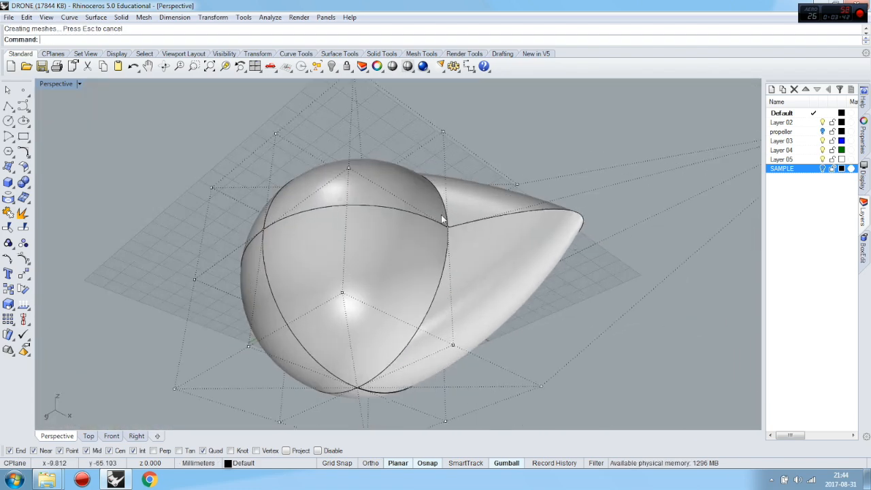
{"action": "scroll", "coordinate": [452, 234], "scroll_direction": "up", "scroll_amount": 8}
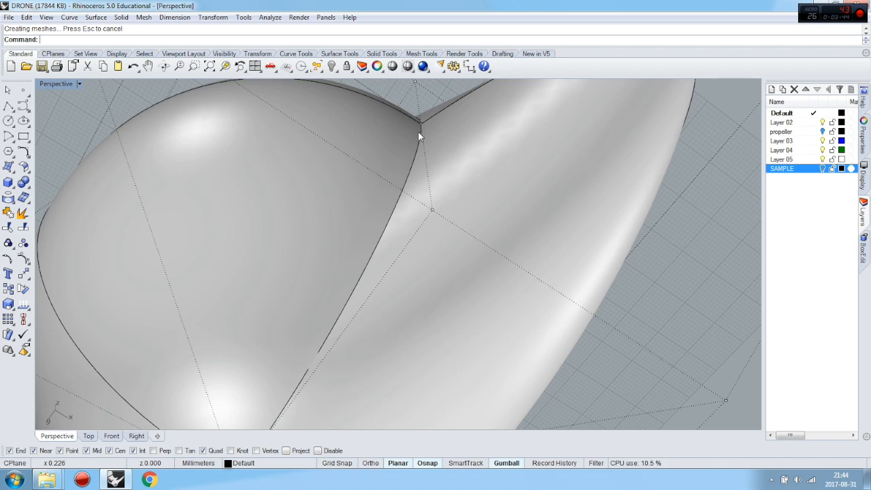
Undo the outward pull of the sphere's control point to restore the original round shape
{"action": "scroll", "coordinate": [449, 160], "scroll_direction": "down", "scroll_amount": 8}
{"action": "right_click_drag", "start_coordinate": [449, 158], "coordinate": [479, 286]}
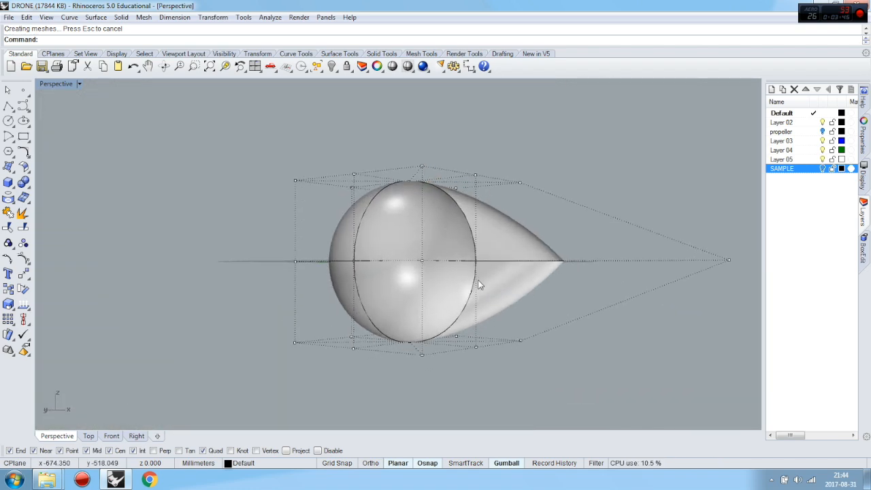
{"action": "key", "text": "ctrl+z"}
{"action": "right_click_drag", "start_coordinate": [581, 345], "coordinate": [619, 305]}
In the Top view, rebuild the sphere's surface with 12 U points and 4 V points at degree 3
{"action": "left_click", "coordinate": [88, 436]}
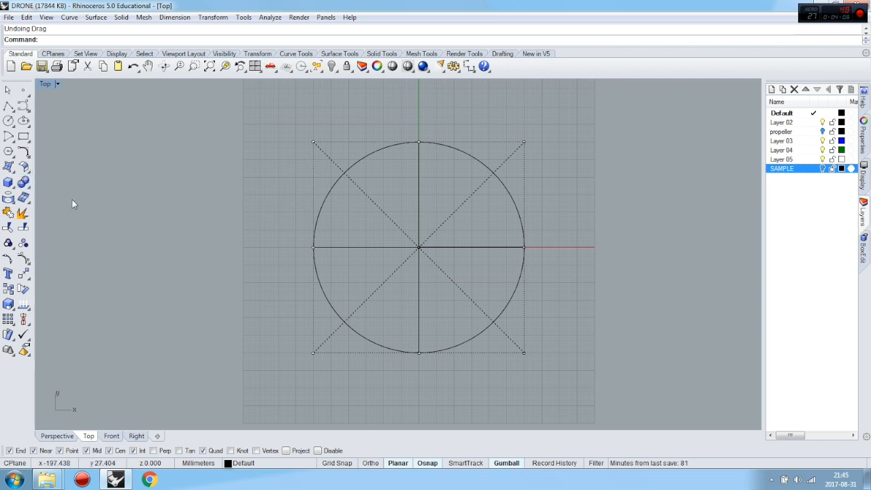
{"action": "left_click", "coordinate": [27, 170]}
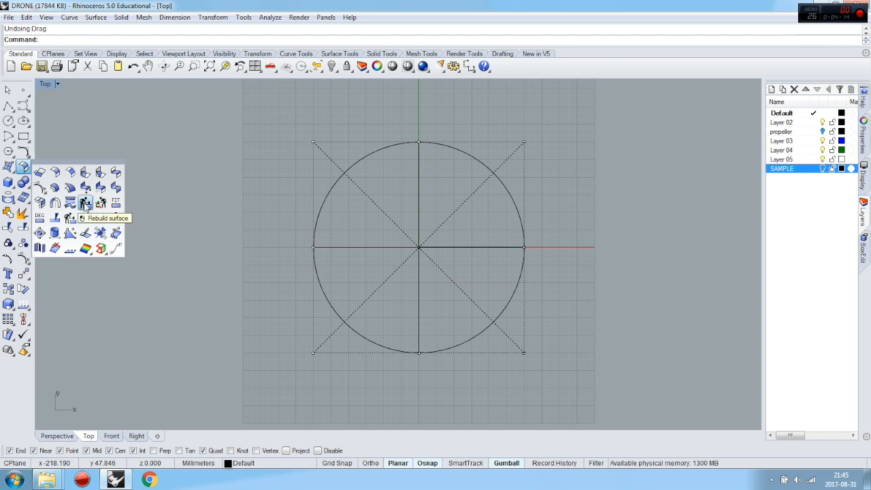
{"action": "left_click", "coordinate": [84, 204]}
{"action": "left_click", "coordinate": [369, 154]}
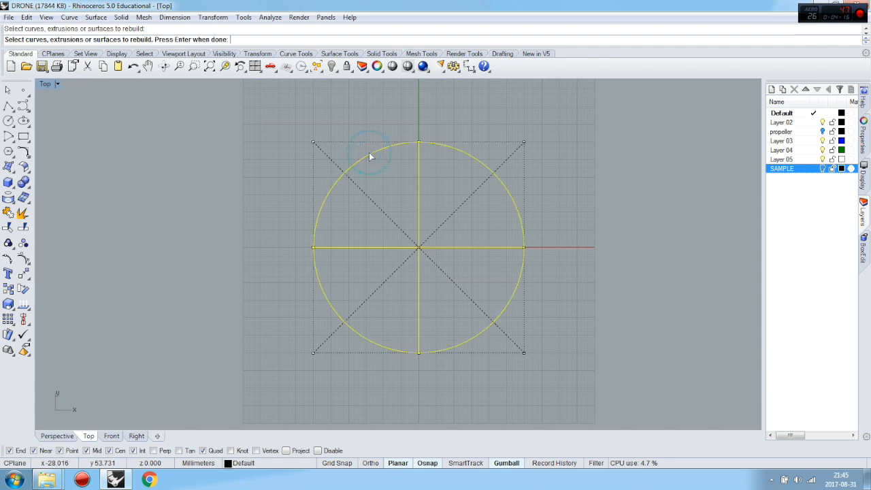
{"action": "key", "text": "Return"}
{"action": "left_click_drag", "start_coordinate": [437, 142], "coordinate": [609, 129]}
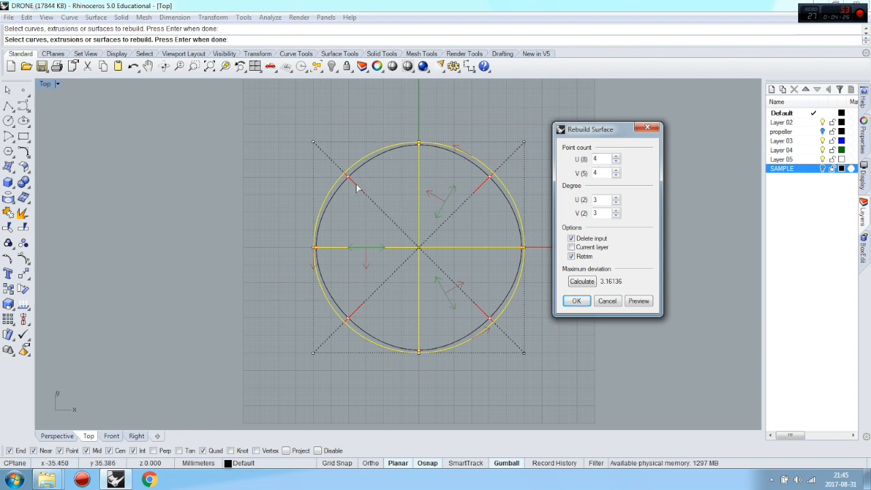
{"action": "double_click", "coordinate": [602, 159]}
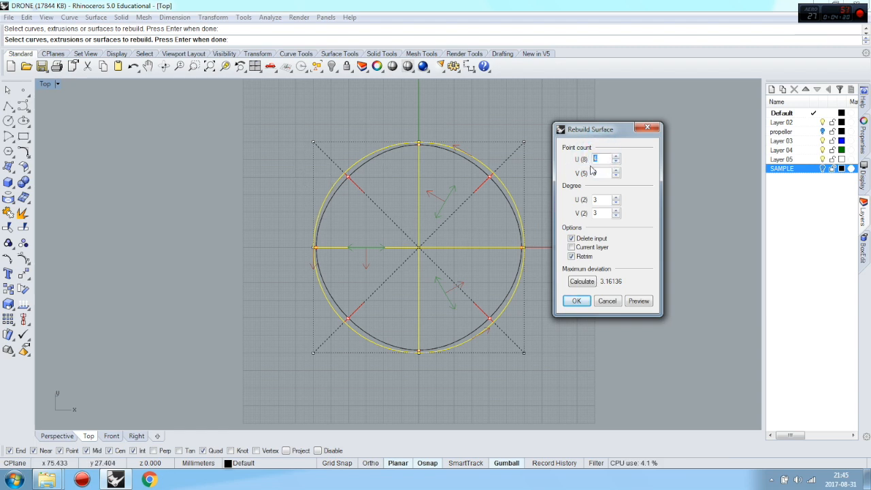
{"action": "type", "text": "12"}
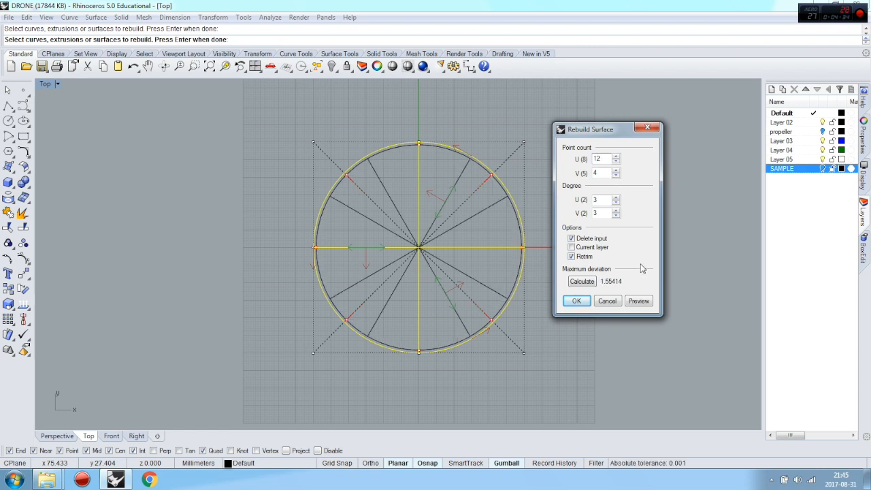
{"action": "left_click", "coordinate": [576, 301]}
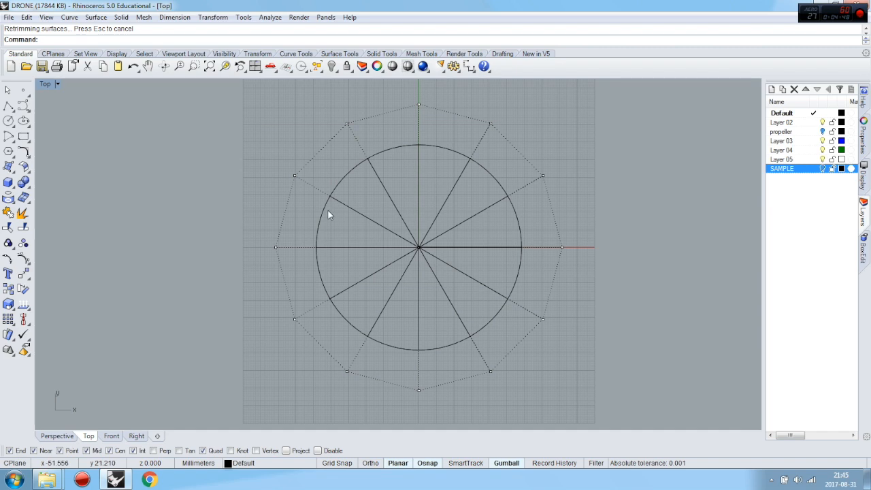
Inspect the rebuilt sphere's isocurves and control cage in the Perspective view and undo the rebuild
{"action": "left_click", "coordinate": [57, 435]}
{"action": "right_click_drag", "start_coordinate": [402, 323], "coordinate": [391, 199]}
{"action": "scroll", "coordinate": [379, 184], "scroll_direction": "down", "scroll_amount": 2}
{"action": "right_click_drag", "start_coordinate": [392, 267], "coordinate": [467, 291]}
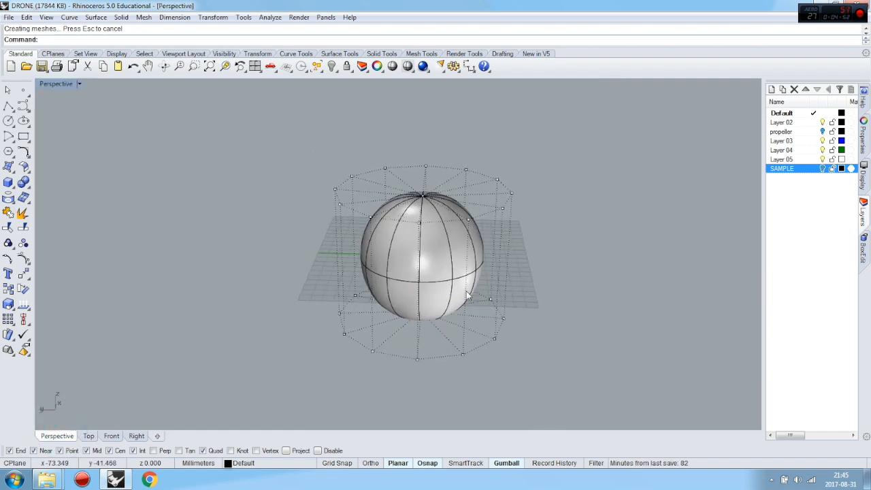
{"action": "right_click_drag", "start_coordinate": [440, 228], "coordinate": [442, 252]}
{"action": "scroll", "coordinate": [428, 265], "scroll_direction": "up", "scroll_amount": 4}
{"action": "right_click_drag", "start_coordinate": [381, 307], "coordinate": [383, 230]}
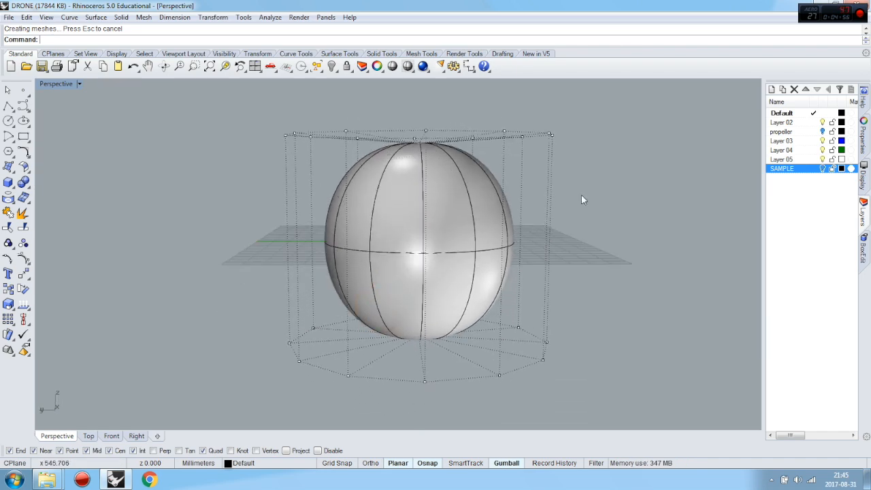
{"action": "right_click_drag", "start_coordinate": [428, 211], "coordinate": [569, 249]}
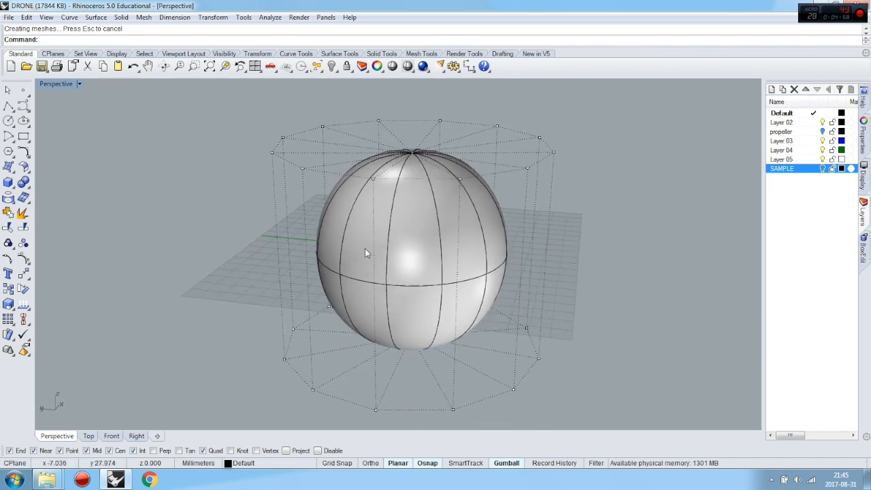
{"action": "key", "text": "ctrl+z"}
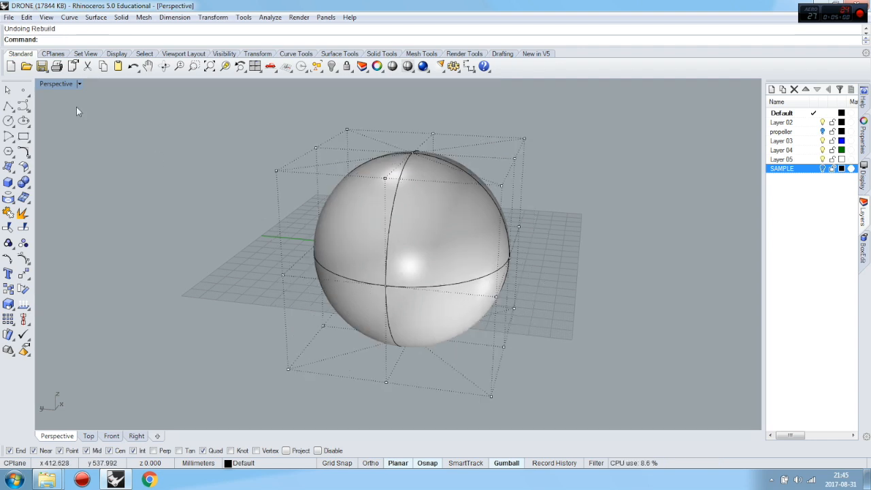
Try rebuilding the sphere with 12 U points and 6 V points at degree 3, preview the isocurves, and undo the rebuild
{"action": "left_click", "coordinate": [29, 171]}
{"action": "left_click", "coordinate": [85, 202]}
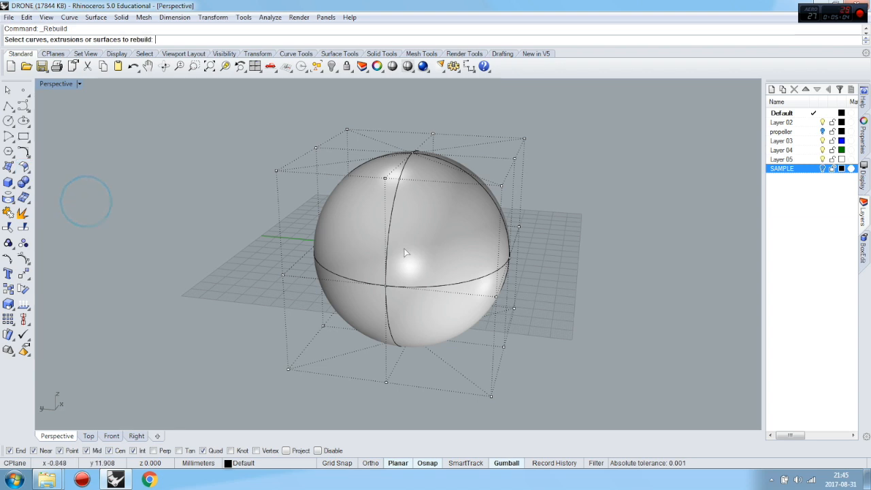
{"action": "left_click", "coordinate": [458, 258]}
{"action": "key", "text": "Return"}
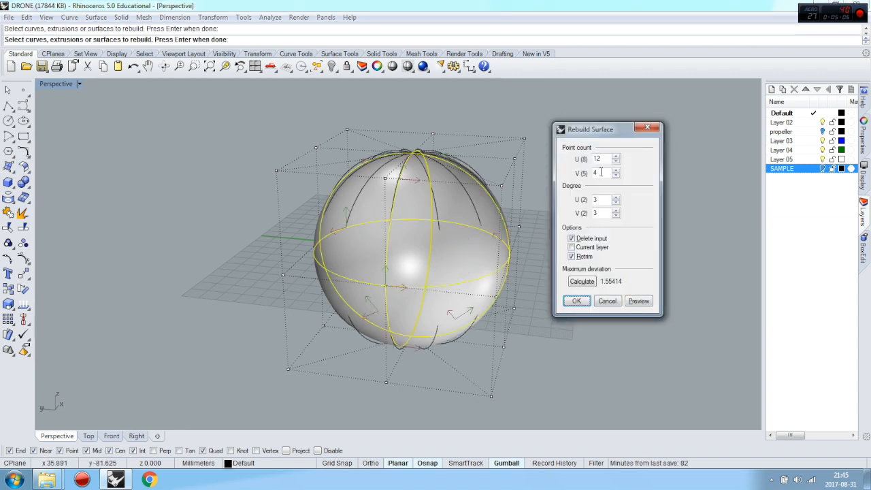
{"action": "double_click", "coordinate": [592, 175]}
{"action": "left_click", "coordinate": [639, 301]}
{"action": "right_click_drag", "start_coordinate": [463, 269], "coordinate": [473, 184]}
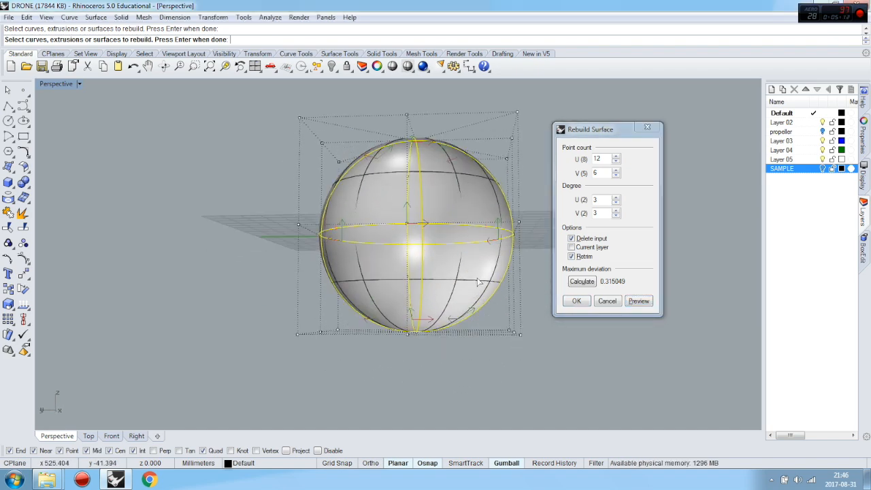
{"action": "mouse_move", "coordinate": [449, 161]}
{"action": "right_mouse_down"}
{"action": "mouse_move", "coordinate": [412, 182]}
{"action": "mouse_move", "coordinate": [468, 178]}
{"action": "mouse_move", "coordinate": [447, 160]}
{"action": "right_mouse_up"}
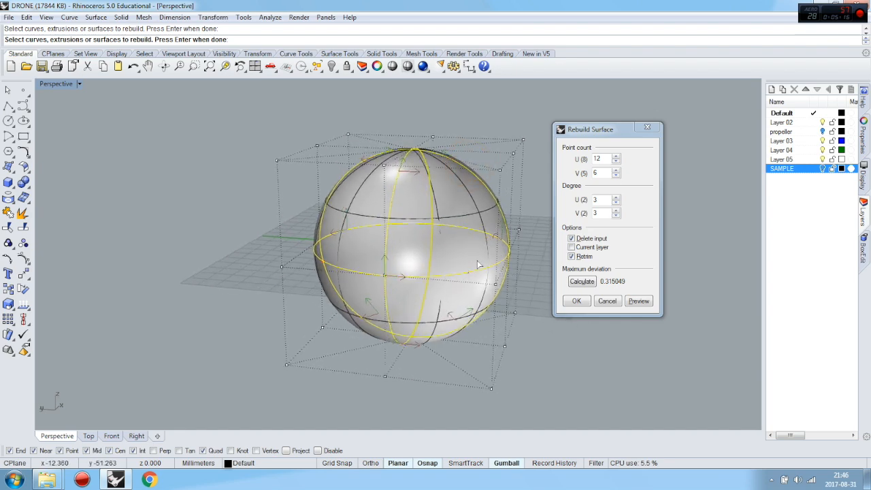
{"action": "left_click", "coordinate": [576, 301]}
{"action": "right_click_drag", "start_coordinate": [582, 301], "coordinate": [479, 251]}
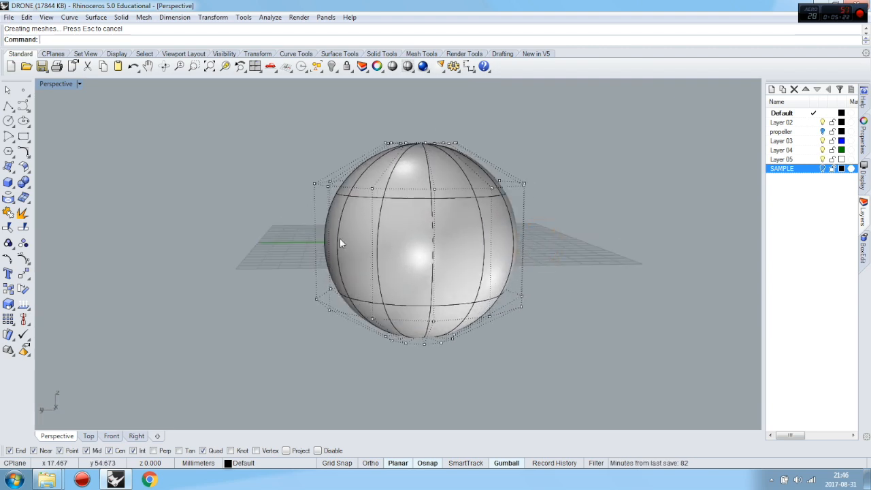
{"action": "key", "text": "ctrl+z"}
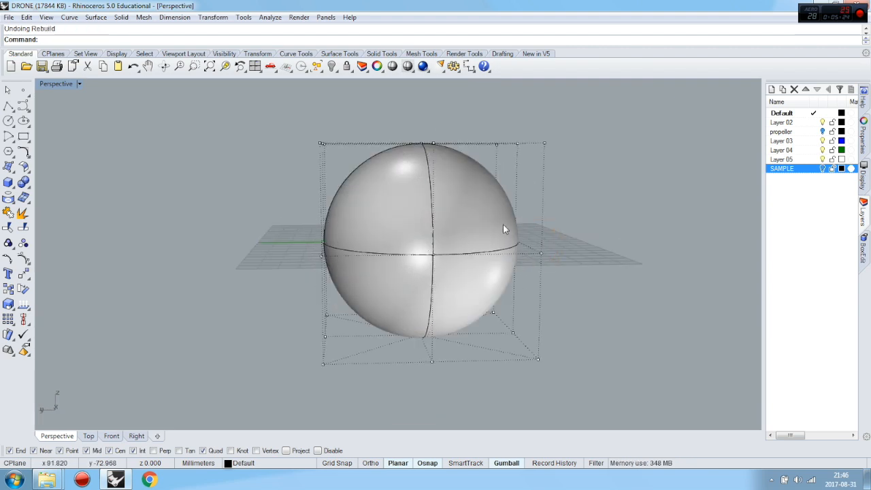
Rebuild the sphere's surface with 12 U points and 7 V points at degree 3
{"action": "right_click_drag", "start_coordinate": [107, 187], "coordinate": [112, 230]}
{"action": "left_click", "coordinate": [26, 172]}
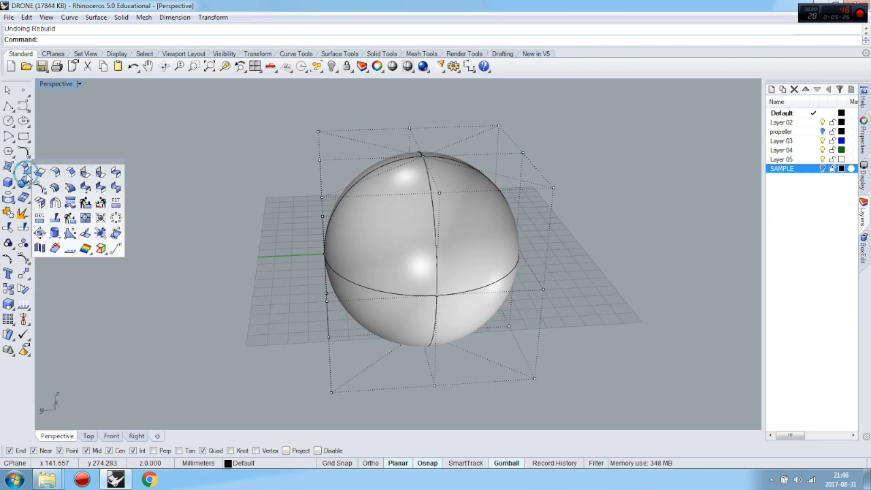
{"action": "left_click", "coordinate": [84, 203]}
{"action": "left_click", "coordinate": [504, 260]}
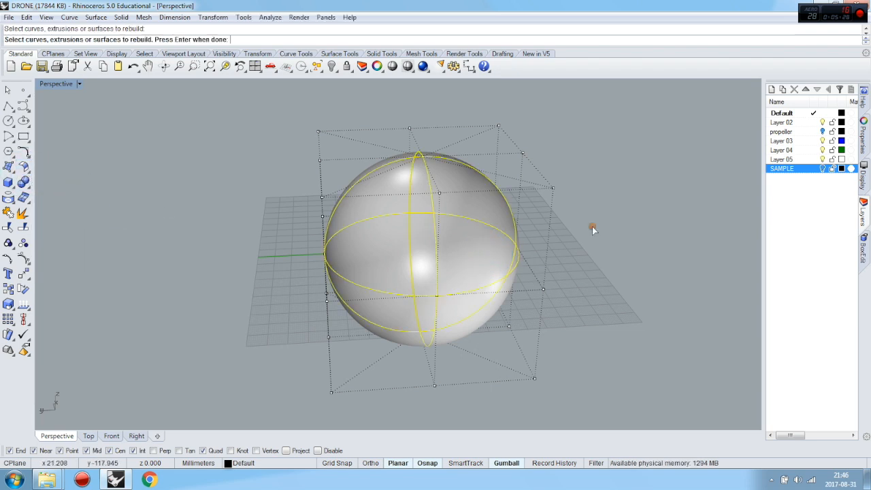
{"action": "right_click", "coordinate": [592, 227]}
{"action": "left_click_drag", "start_coordinate": [604, 173], "coordinate": [584, 175]}
{"action": "type", "text": "7"}
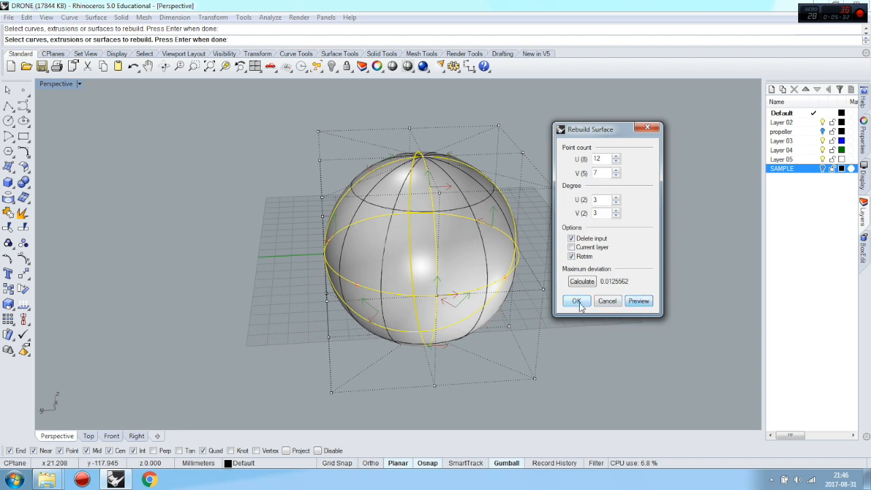
{"action": "left_click", "coordinate": [576, 300]}
Examine the rebuilt sphere's isocurves and control point rows from the side and from above
{"action": "right_click_drag", "start_coordinate": [580, 315], "coordinate": [540, 147]}
{"action": "right_click_drag", "start_coordinate": [565, 215], "coordinate": [533, 316]}
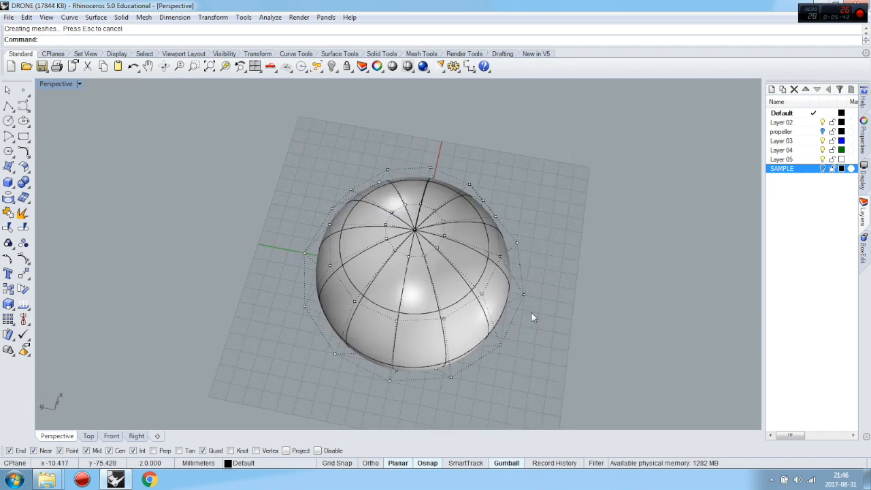
{"action": "right_click_drag", "start_coordinate": [532, 280], "coordinate": [612, 161]}
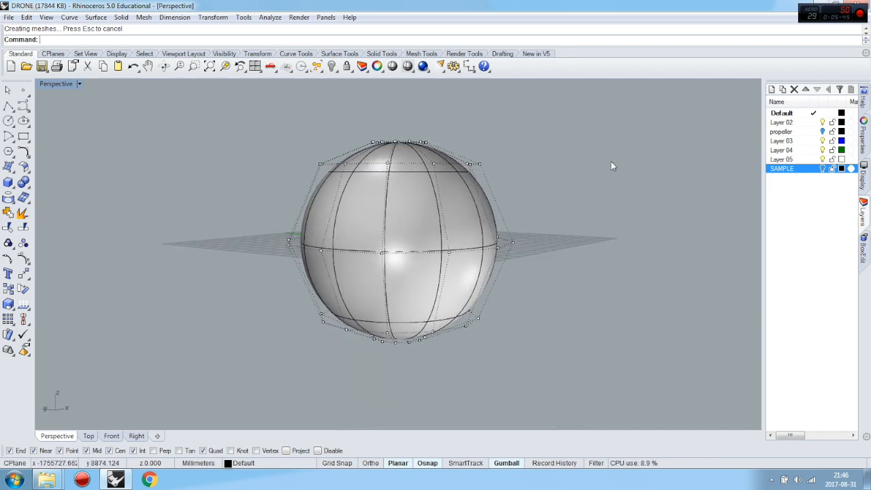
{"action": "left_click", "coordinate": [823, 168]}
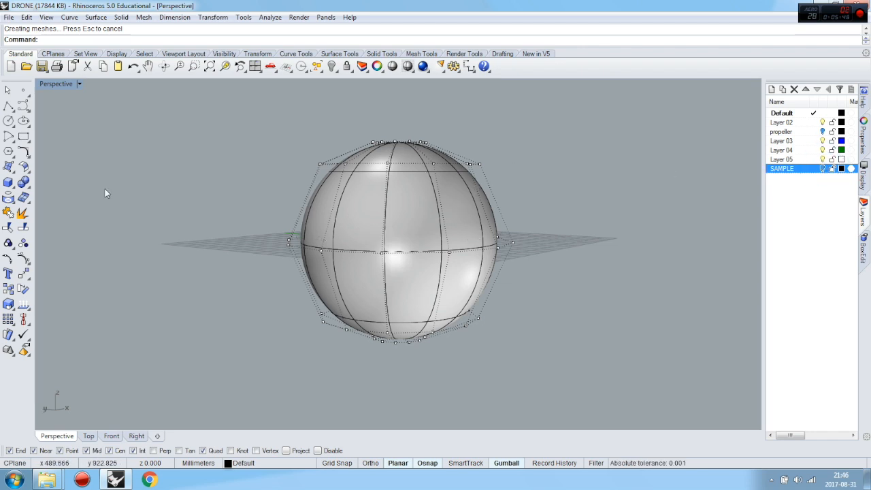
{"action": "right_click_drag", "start_coordinate": [305, 165], "coordinate": [290, 194]}
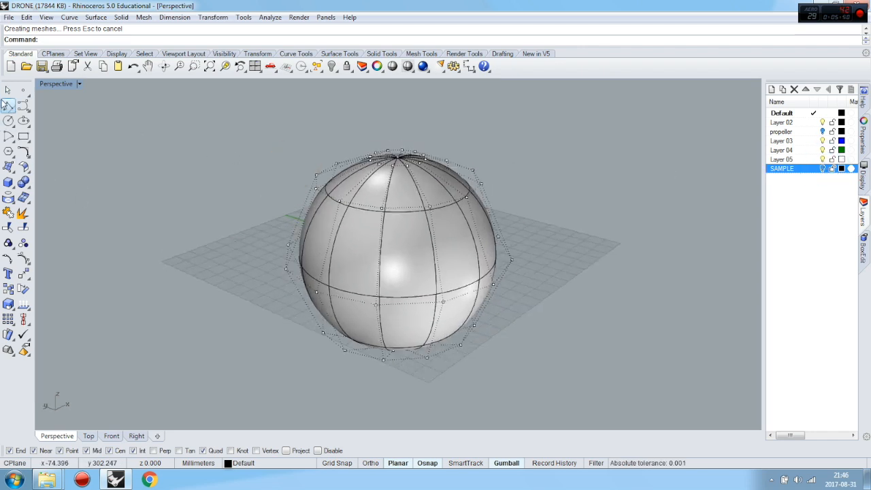
{"action": "right_click_drag", "start_coordinate": [347, 123], "coordinate": [336, 178]}
{"action": "right_click_drag", "start_coordinate": [377, 328], "coordinate": [415, 348]}
{"action": "right_click_drag", "start_coordinate": [299, 327], "coordinate": [338, 344]}
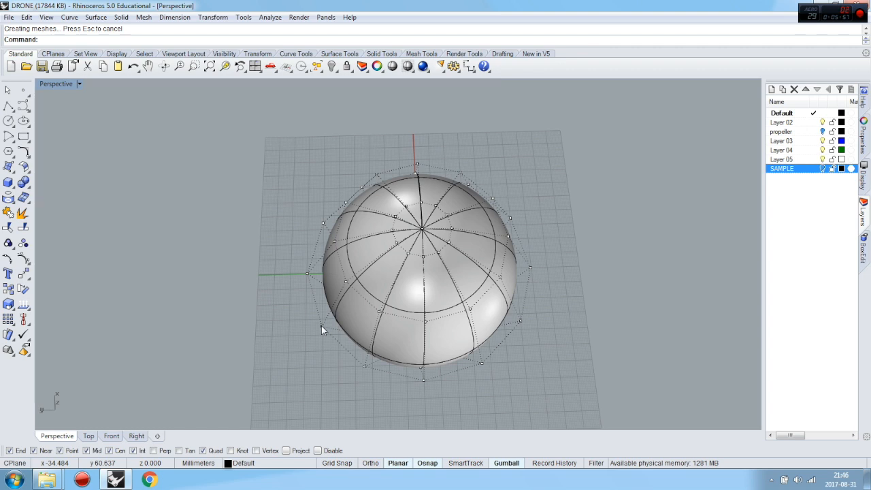
Select four pairs of neighbouring control points around the sphere's equator, leaving the single point between each pair unselected
{"action": "left_click", "coordinate": [321, 326]}
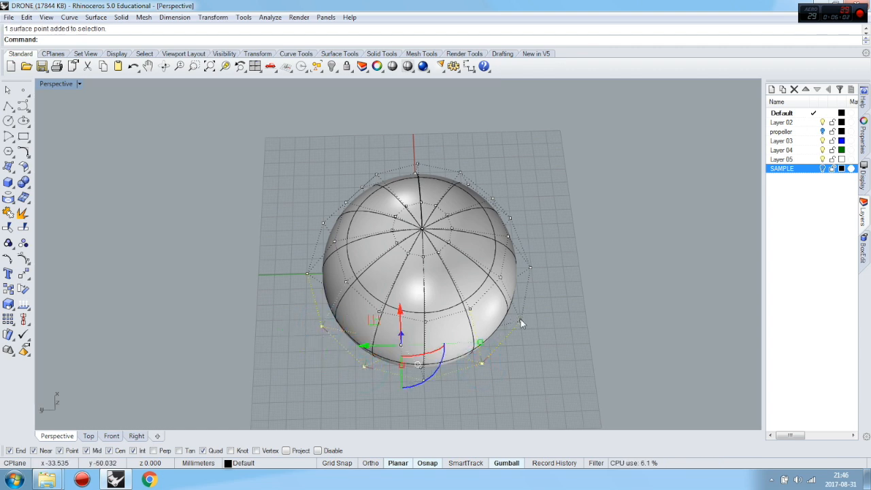
{"action": "mouse_move", "coordinate": [542, 241]}
{"action": "right_mouse_down"}
{"action": "mouse_move", "coordinate": [502, 255]}
{"action": "mouse_move", "coordinate": [512, 268]}
{"action": "right_mouse_up"}
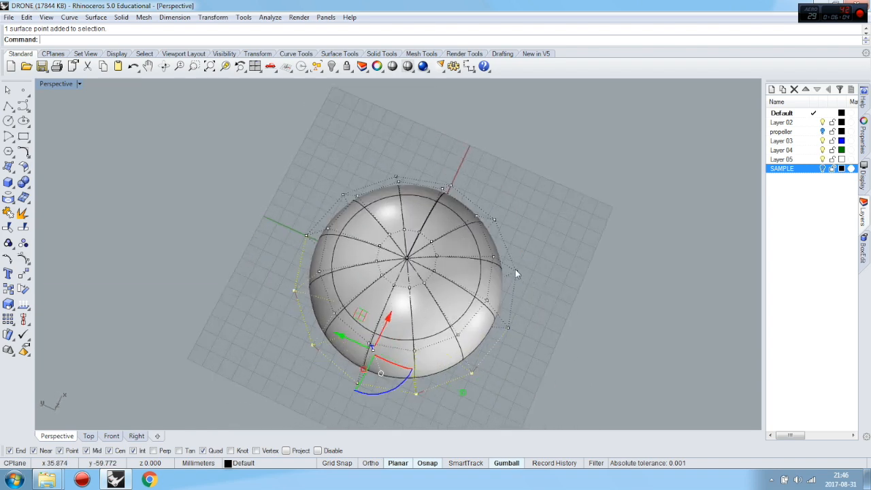
{"action": "left_click", "coordinate": [515, 271], "text": "shift"}
{"action": "left_click", "coordinate": [494, 220], "text": "shift"}
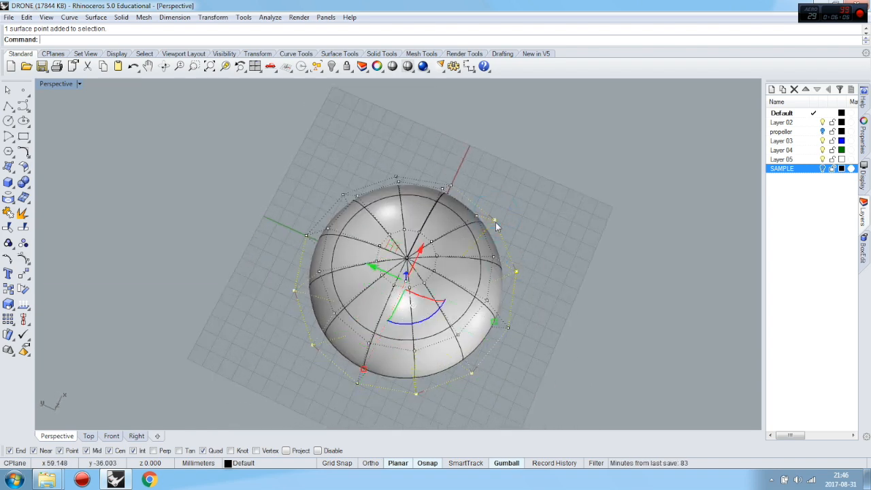
{"action": "right_click_drag", "start_coordinate": [382, 167], "coordinate": [571, 217]}
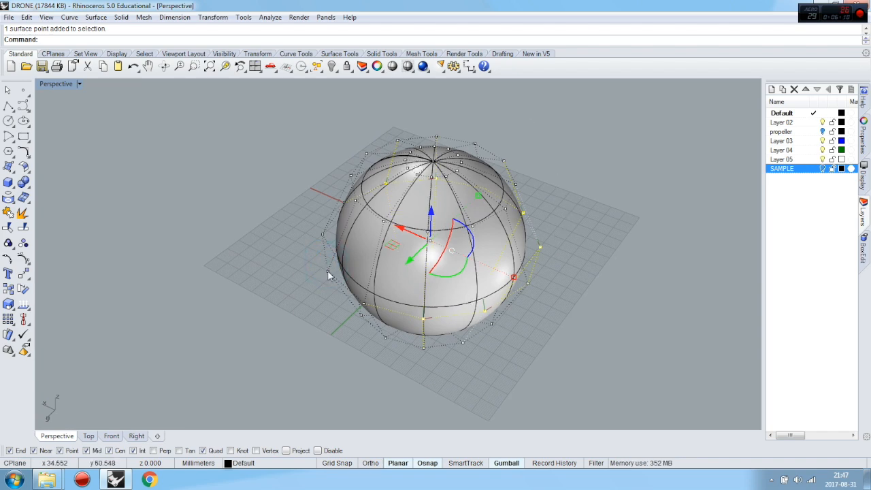
{"action": "right_click_drag", "start_coordinate": [587, 227], "coordinate": [579, 270]}
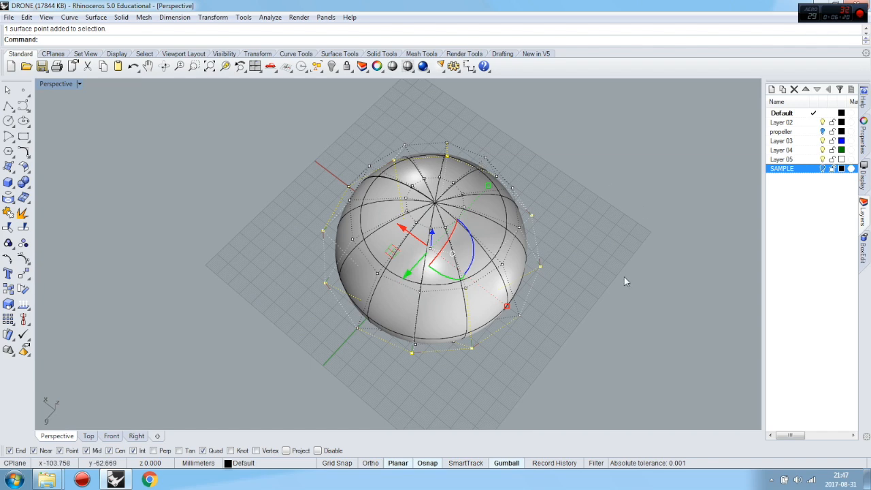
{"action": "right_click_drag", "start_coordinate": [608, 343], "coordinate": [451, 329]}
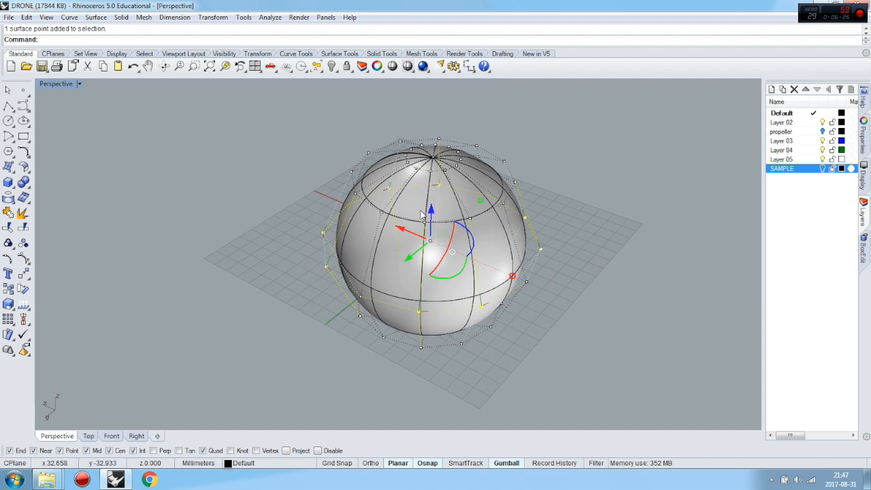
{"action": "left_click", "coordinate": [503, 464]}
{"action": "left_click", "coordinate": [504, 465]}
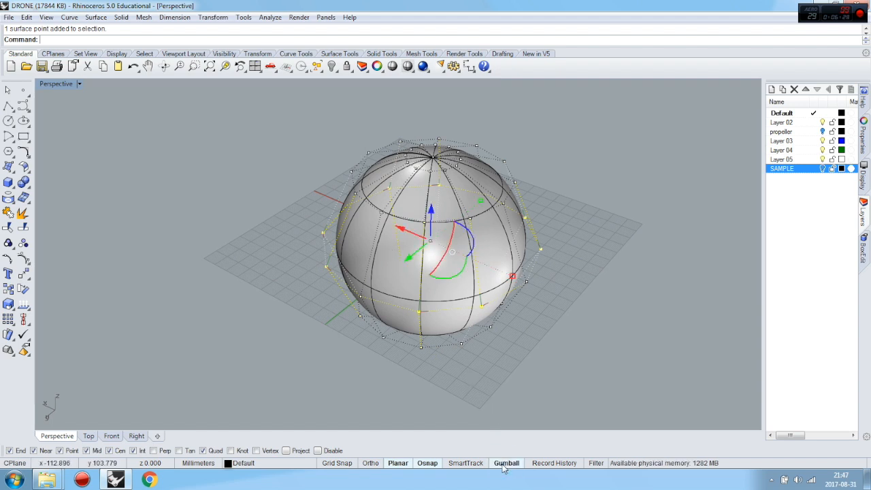
{"action": "right_click_drag", "start_coordinate": [552, 283], "coordinate": [501, 292]}
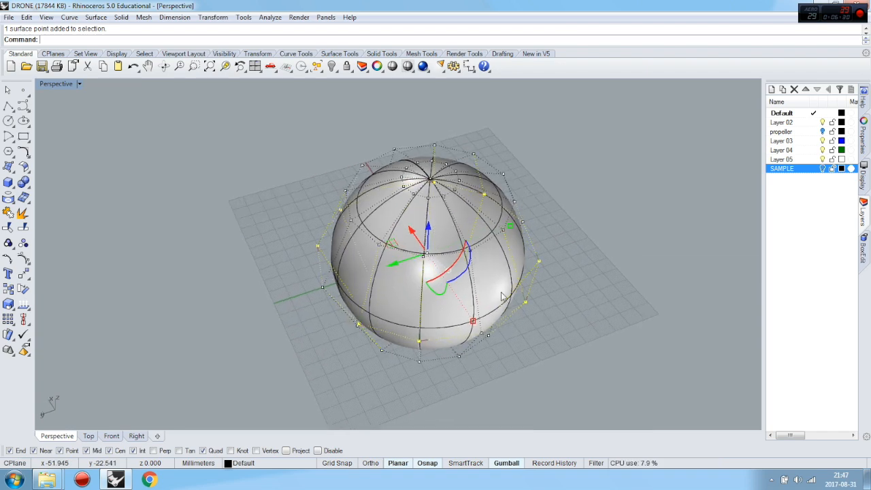
{"action": "scroll", "coordinate": [482, 229], "scroll_direction": "down", "scroll_amount": 3}
{"action": "right_click_drag", "start_coordinate": [579, 188], "coordinate": [551, 213]}
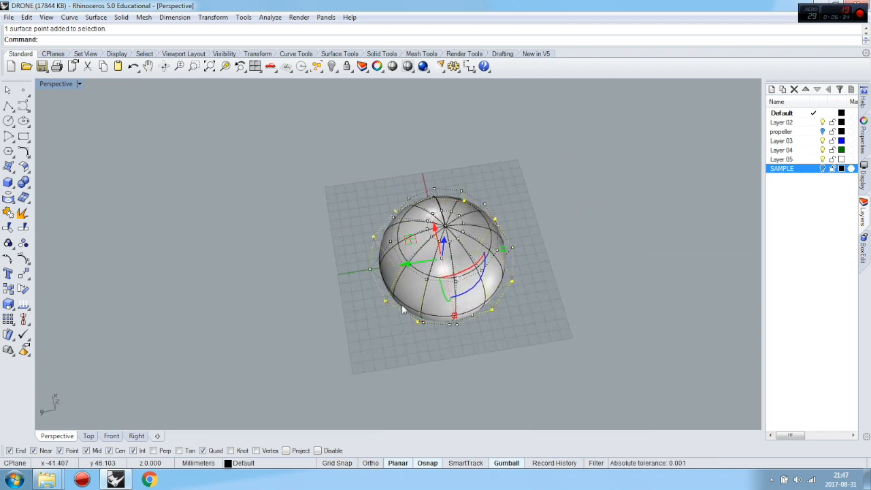
Scale the selected equatorial control points outward from the sphere's centre to pull the body into four arms, then clear the selection
{"action": "scroll", "coordinate": [455, 317], "scroll_direction": "up", "scroll_amount": 5}
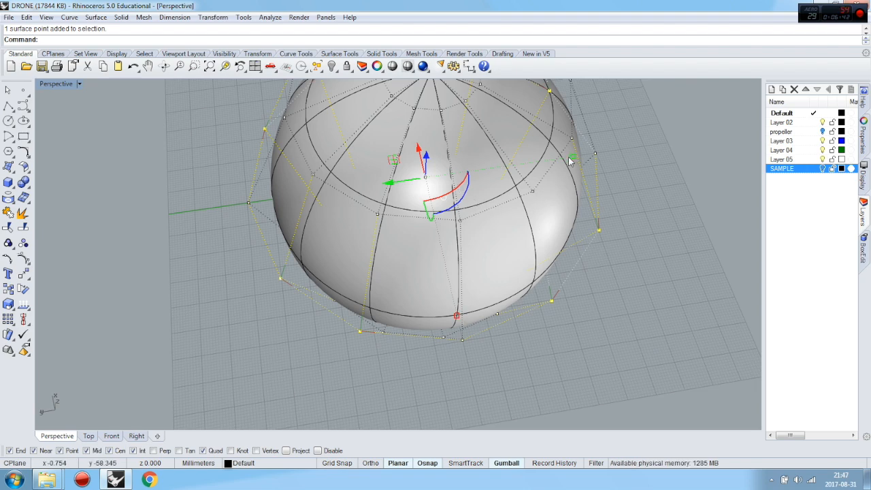
{"action": "right_click_drag", "start_coordinate": [625, 211], "coordinate": [597, 188]}
{"action": "right_click_drag", "start_coordinate": [616, 226], "coordinate": [564, 247]}
{"action": "scroll", "coordinate": [450, 215], "scroll_direction": "down", "scroll_amount": 3}
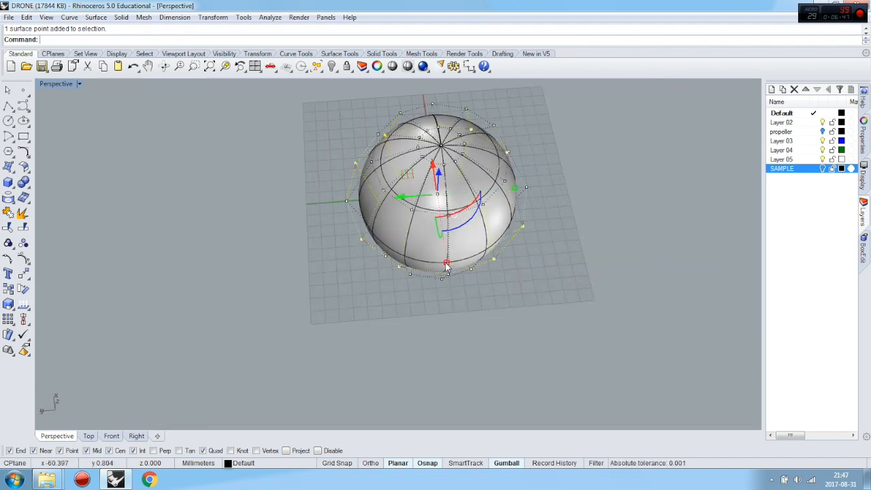
{"action": "left_click_drag", "start_coordinate": [446, 264], "coordinate": [495, 407]}
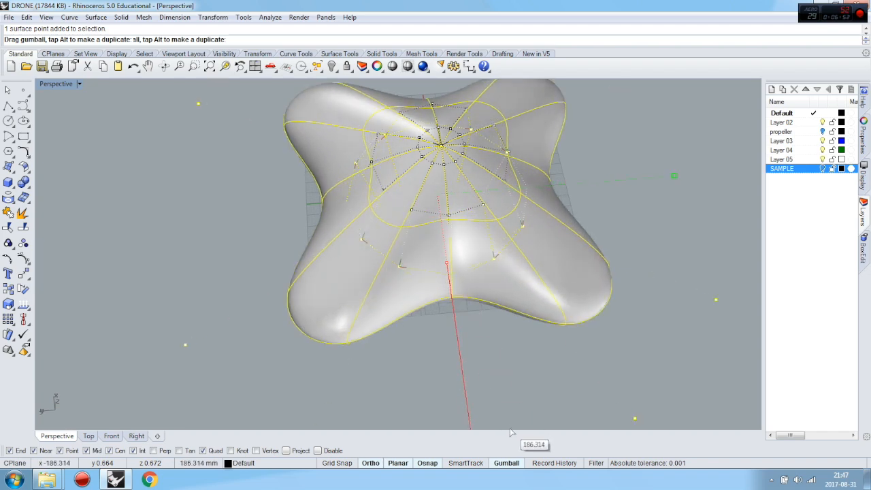
{"action": "right_click_drag", "start_coordinate": [510, 395], "coordinate": [526, 325]}
{"action": "left_click_drag", "start_coordinate": [525, 326], "coordinate": [582, 377]}
{"action": "left_click", "coordinate": [604, 359]}
{"action": "right_click_drag", "start_coordinate": [550, 349], "coordinate": [453, 258]}
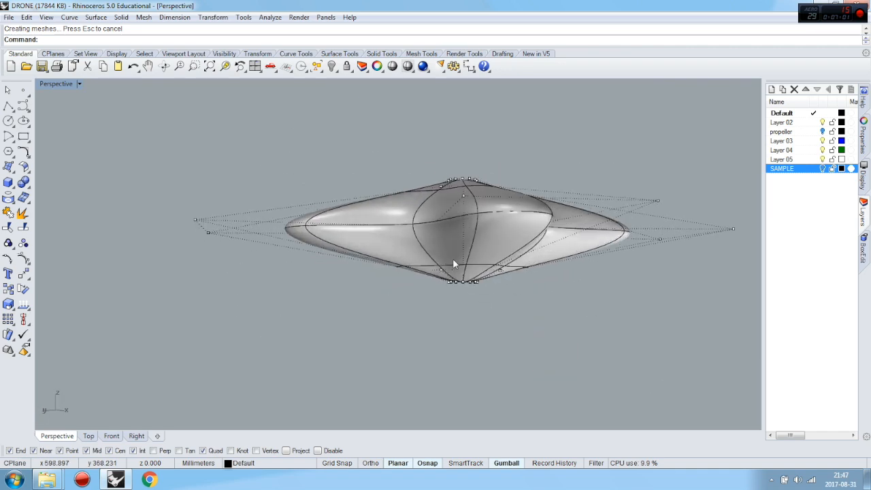
{"action": "right_click_drag", "start_coordinate": [522, 320], "coordinate": [401, 361]}
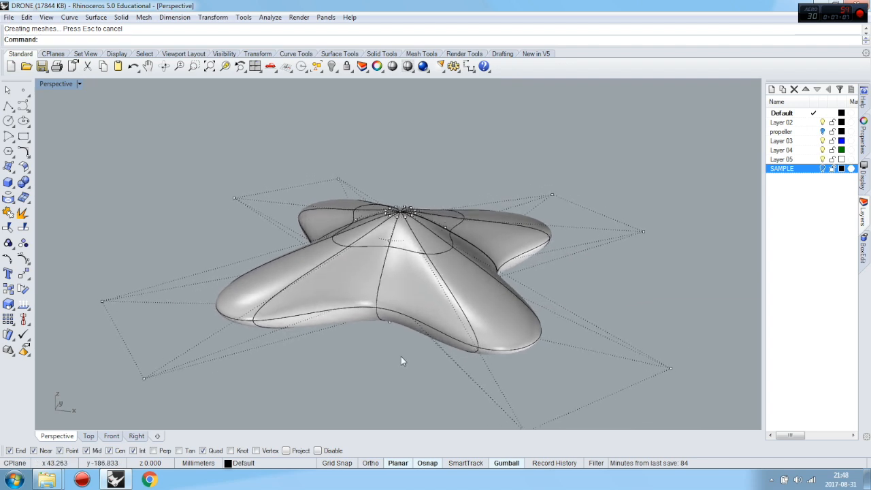
{"action": "right_click_drag", "start_coordinate": [269, 304], "coordinate": [361, 311]}
{"action": "right_click_drag", "start_coordinate": [432, 232], "coordinate": [381, 307]}
Select the topmost row of the body's control points from the side
{"action": "left_click", "coordinate": [136, 436]}
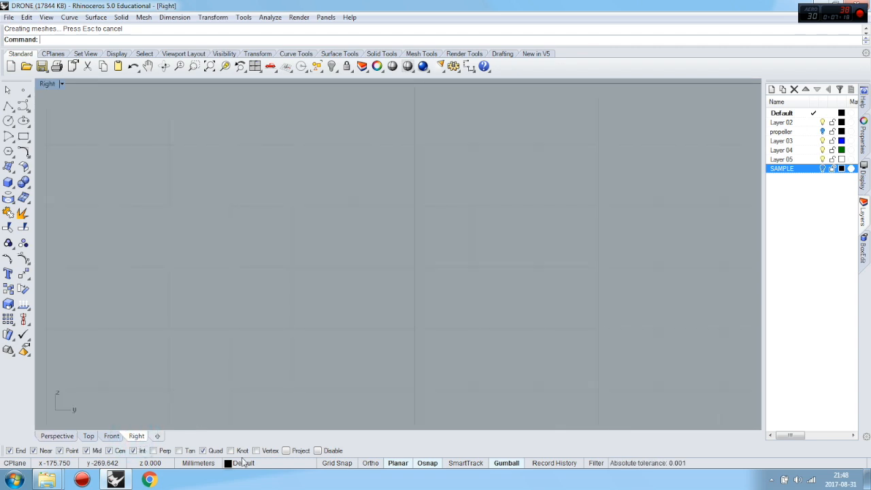
{"action": "scroll", "coordinate": [326, 345], "scroll_direction": "down", "scroll_amount": 3}
{"action": "scroll", "coordinate": [374, 269], "scroll_direction": "up", "scroll_amount": 2}
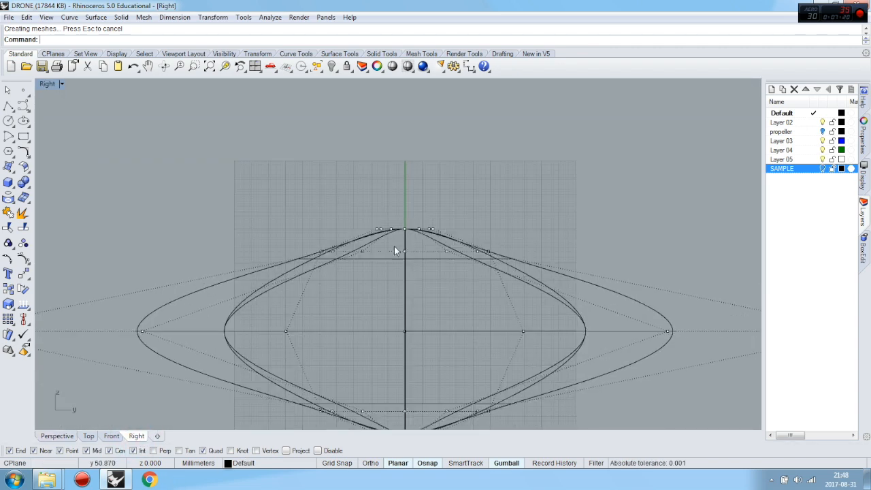
{"action": "scroll", "coordinate": [402, 191], "scroll_direction": "down", "scroll_amount": 2}
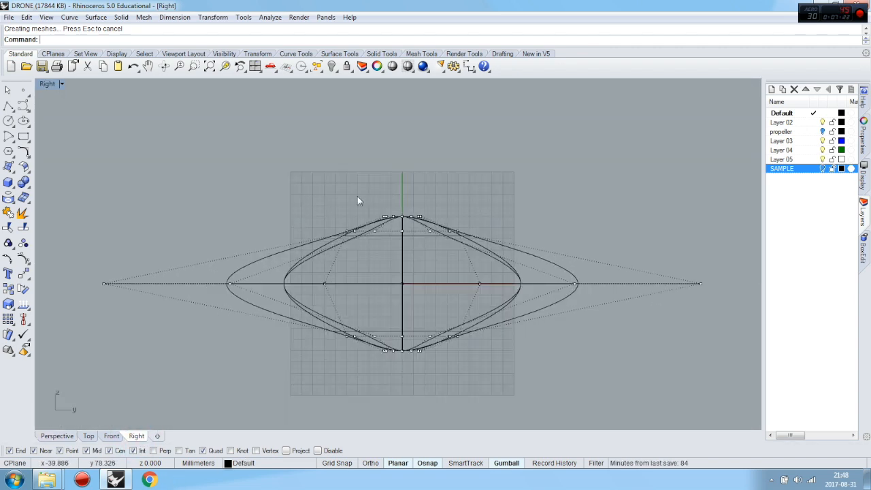
{"action": "left_click_drag", "start_coordinate": [436, 214], "coordinate": [438, 215]}
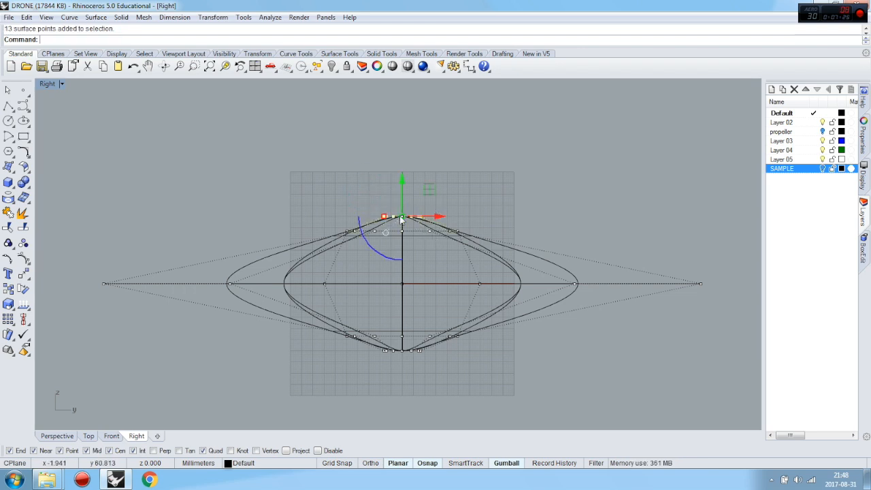
{"action": "scroll", "coordinate": [403, 218], "scroll_direction": "up", "scroll_amount": 5}
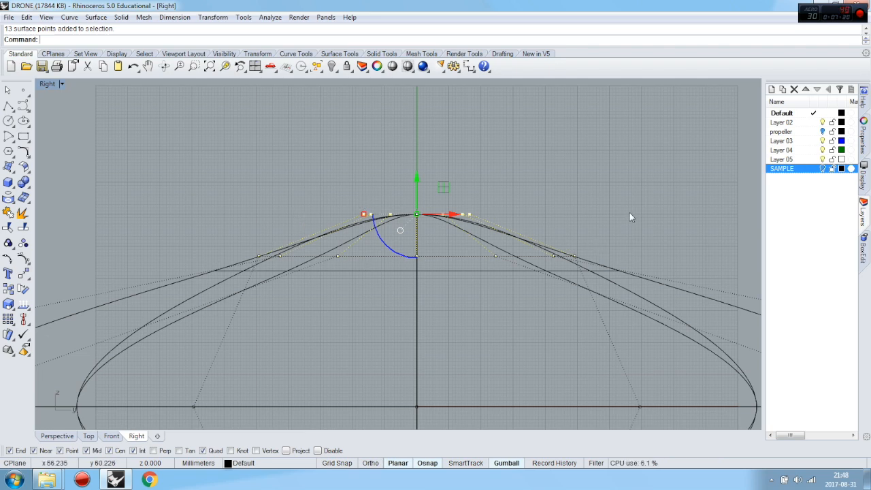
{"action": "scroll", "coordinate": [510, 228], "scroll_direction": "down", "scroll_amount": 3}
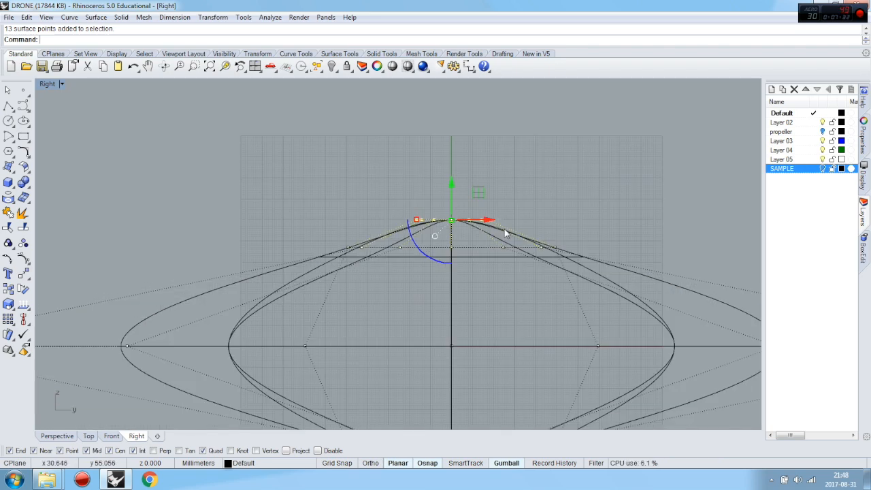
{"action": "scroll", "coordinate": [341, 225], "scroll_direction": "down", "scroll_amount": 3}
Select the second row of control points from the body's top and scale it outward horizontally
{"action": "left_click", "coordinate": [322, 230]}
{"action": "left_click_drag", "start_coordinate": [519, 247], "coordinate": [520, 247]}
{"action": "left_click", "coordinate": [60, 437]}
{"action": "right_click_drag", "start_coordinate": [278, 368], "coordinate": [360, 304]}
{"action": "left_click_drag", "start_coordinate": [355, 253], "coordinate": [352, 209]}
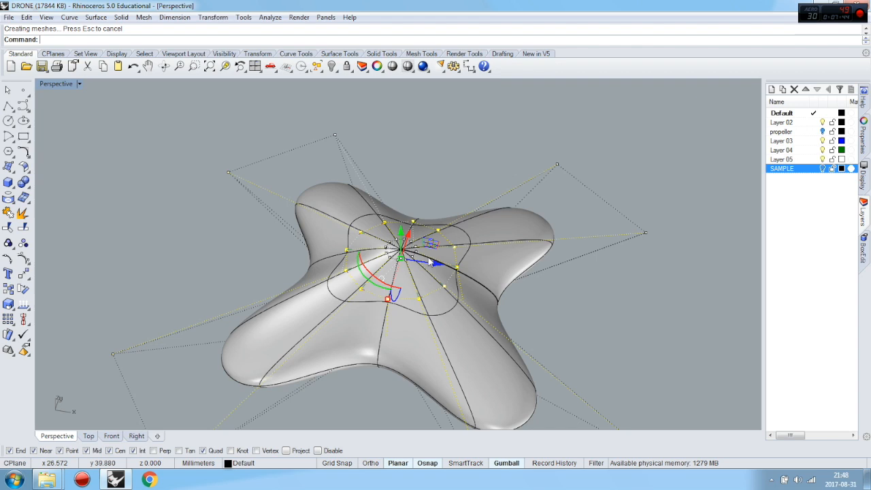
Flatten the body's top by setting the topmost control points in world Z only, level with the row below
{"action": "left_click", "coordinate": [137, 436]}
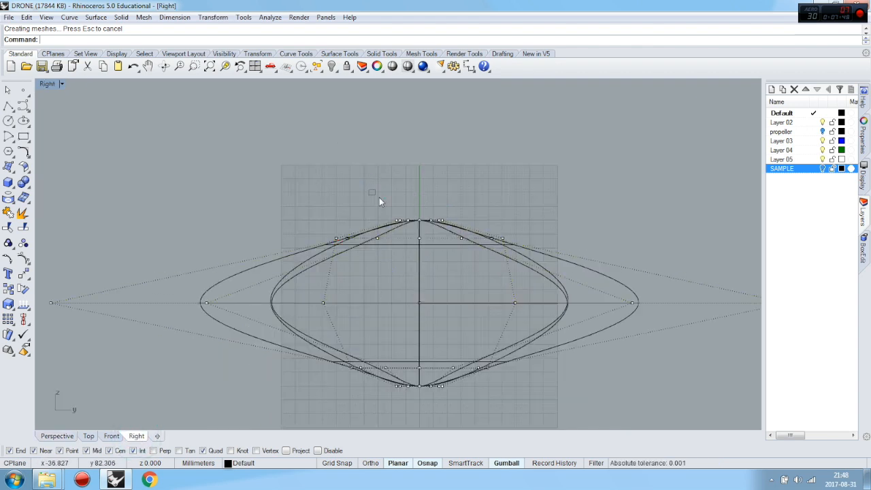
{"action": "left_click_drag", "start_coordinate": [455, 229], "coordinate": [455, 228]}
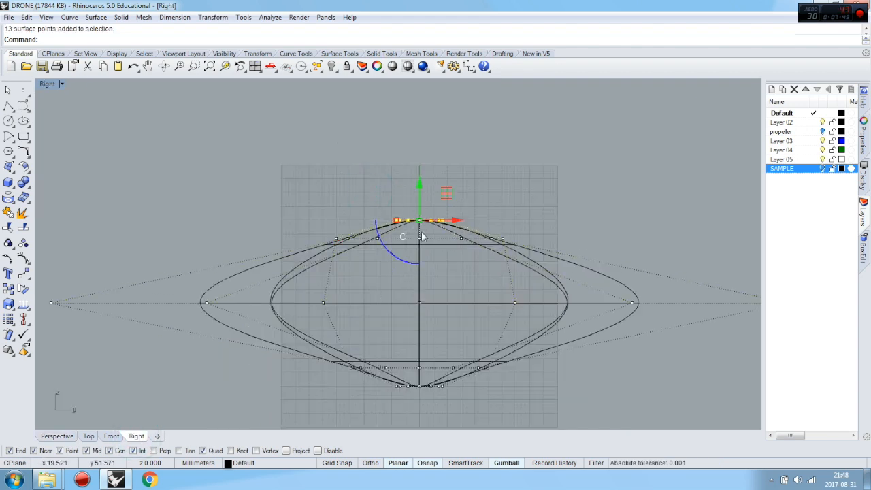
{"action": "left_click", "coordinate": [26, 277]}
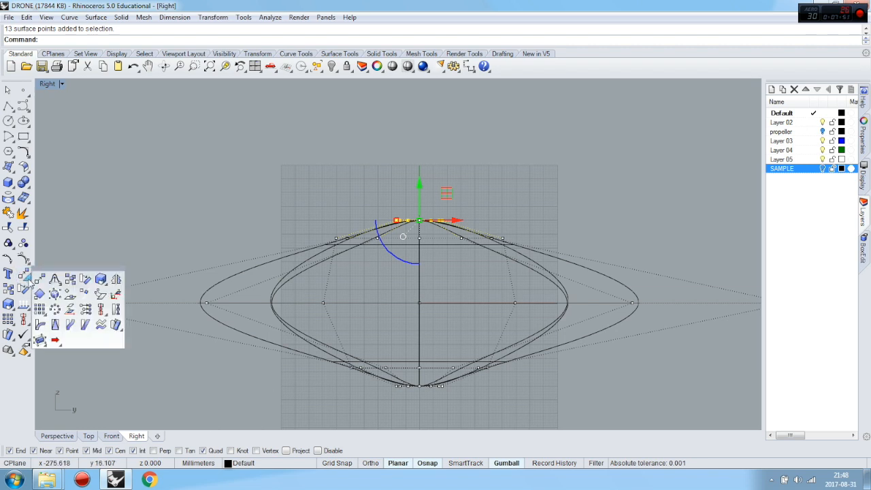
{"action": "left_click", "coordinate": [85, 311]}
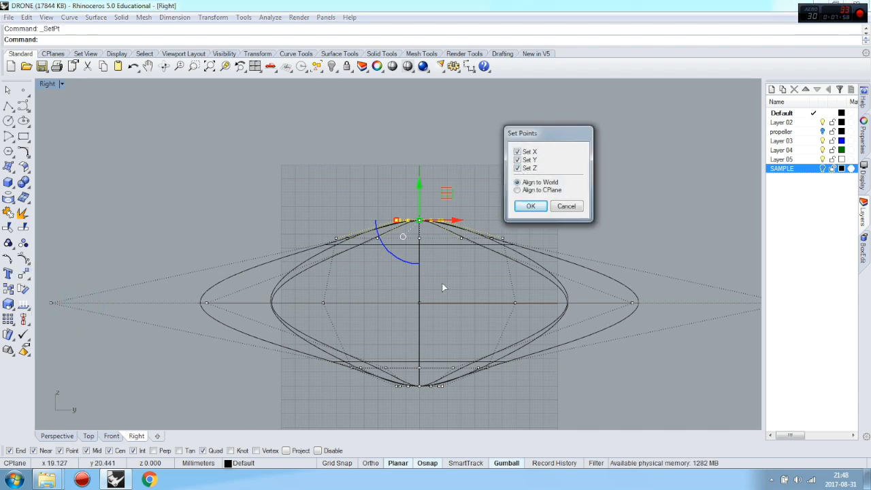
{"action": "left_click", "coordinate": [518, 160]}
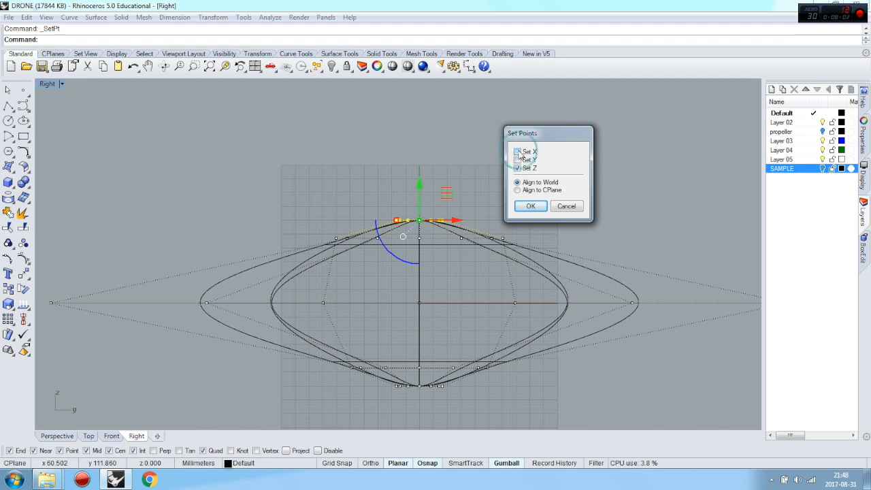
{"action": "left_click", "coordinate": [531, 206]}
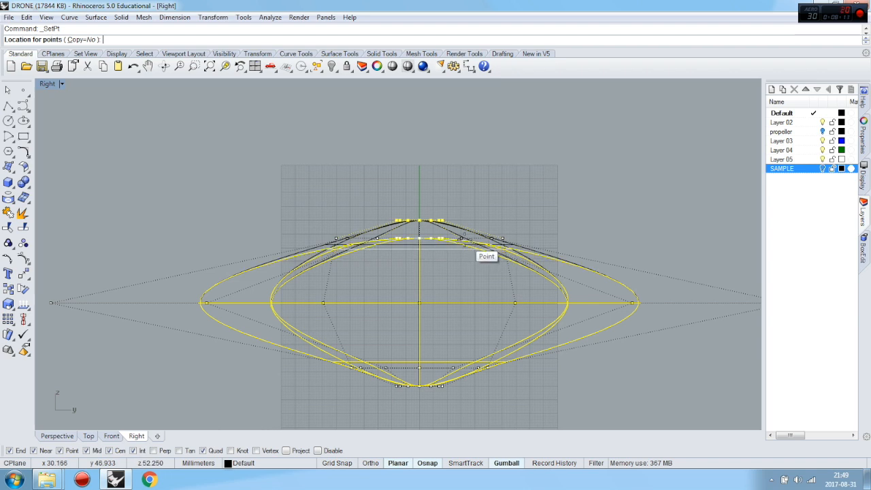
{"action": "left_click", "coordinate": [501, 238]}
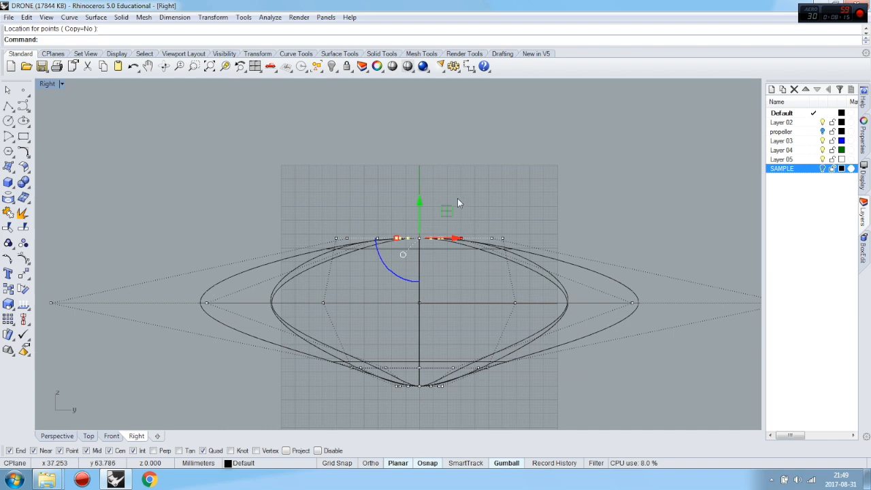
{"action": "scroll", "coordinate": [465, 237], "scroll_direction": "down", "scroll_amount": 2}
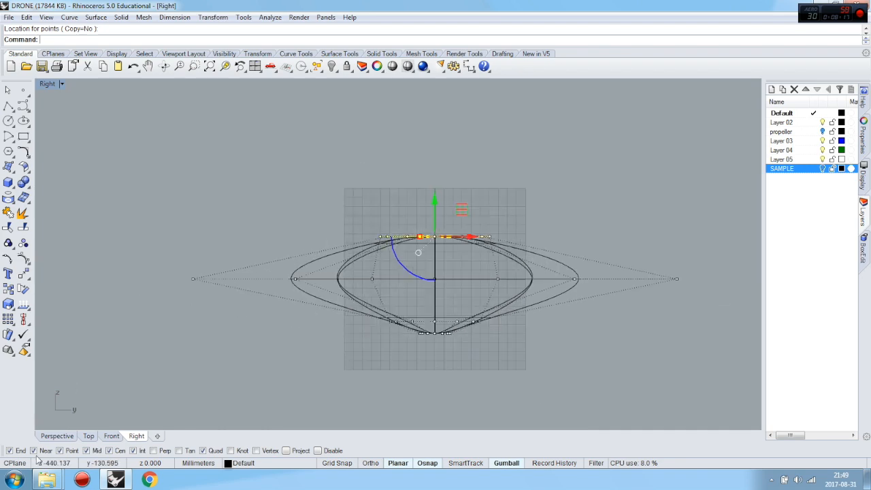
Lower the body's two flattened upper control point rows together and raise the widest, equatorial row slightly
{"action": "left_click", "coordinate": [66, 438]}
{"action": "mouse_move", "coordinate": [377, 342]}
{"action": "right_mouse_down"}
{"action": "mouse_move", "coordinate": [422, 362]}
{"action": "mouse_move", "coordinate": [477, 258]}
{"action": "mouse_move", "coordinate": [510, 224]}
{"action": "mouse_move", "coordinate": [490, 261]}
{"action": "mouse_move", "coordinate": [483, 228]}
{"action": "mouse_move", "coordinate": [489, 333]}
{"action": "mouse_move", "coordinate": [613, 347]}
{"action": "mouse_move", "coordinate": [613, 272]}
{"action": "mouse_move", "coordinate": [559, 232]}
{"action": "mouse_move", "coordinate": [502, 234]}
{"action": "right_mouse_up"}
{"action": "left_click", "coordinate": [137, 433]}
{"action": "left_click_drag", "start_coordinate": [317, 194], "coordinate": [517, 244]}
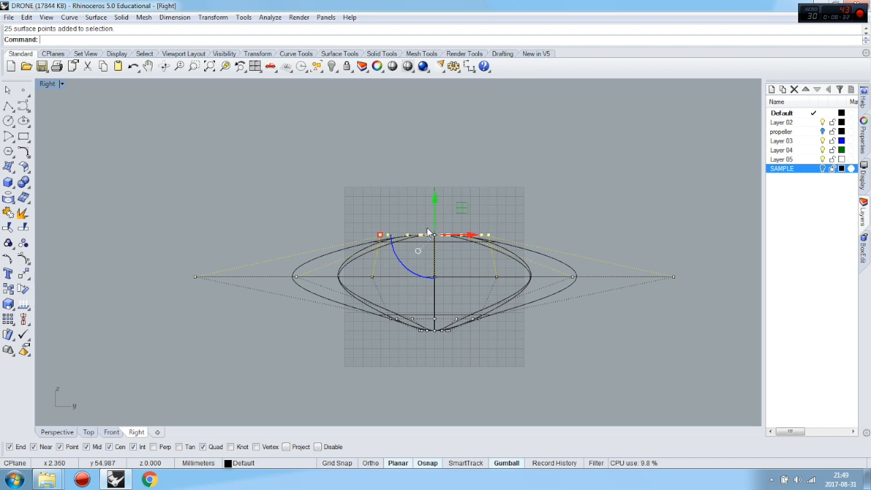
{"action": "left_click_drag", "start_coordinate": [433, 200], "coordinate": [436, 223]}
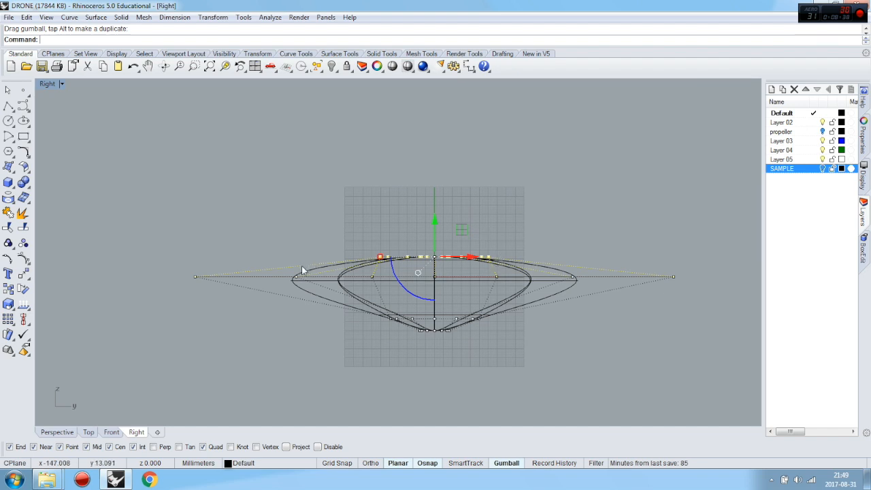
{"action": "left_click_drag", "start_coordinate": [168, 271], "coordinate": [704, 291]}
{"action": "left_click_drag", "start_coordinate": [437, 244], "coordinate": [435, 235]}
Select the two lowest rows of control points and move them down to deepen the body's underside
{"action": "left_click", "coordinate": [371, 346]}
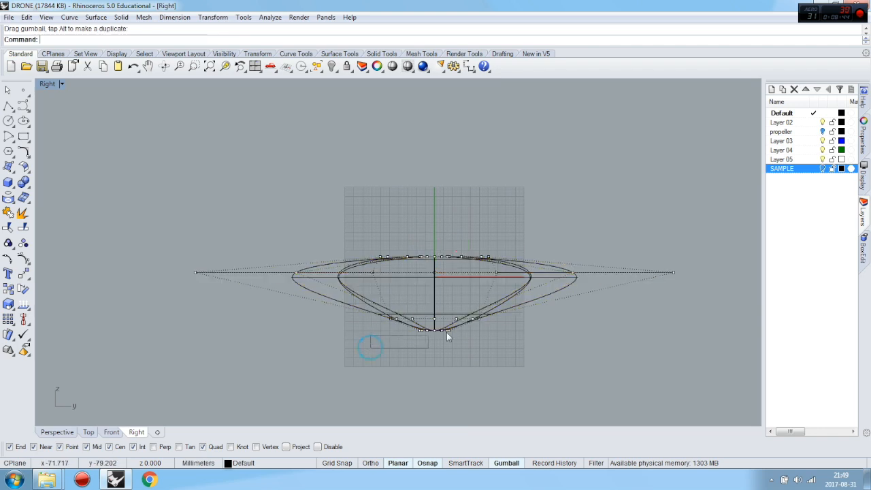
{"action": "left_click_drag", "start_coordinate": [534, 314], "coordinate": [533, 314]}
{"action": "left_click_drag", "start_coordinate": [434, 293], "coordinate": [425, 320]}
{"action": "left_click", "coordinate": [57, 432]}
{"action": "mouse_move", "coordinate": [381, 333]}
{"action": "right_mouse_down"}
{"action": "mouse_move", "coordinate": [494, 275]}
{"action": "mouse_move", "coordinate": [454, 206]}
{"action": "mouse_move", "coordinate": [436, 199]}
{"action": "mouse_move", "coordinate": [389, 271]}
{"action": "right_mouse_up"}
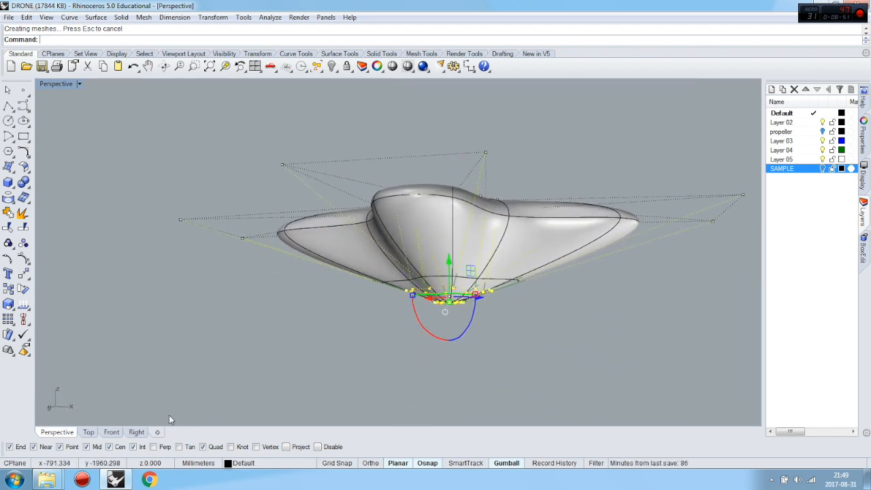
Flatten the body's underside by setting the lowest control points in world Z only, level with the row above
{"action": "left_click", "coordinate": [137, 432]}
{"action": "scroll", "coordinate": [455, 367], "scroll_direction": "up", "scroll_amount": 4}
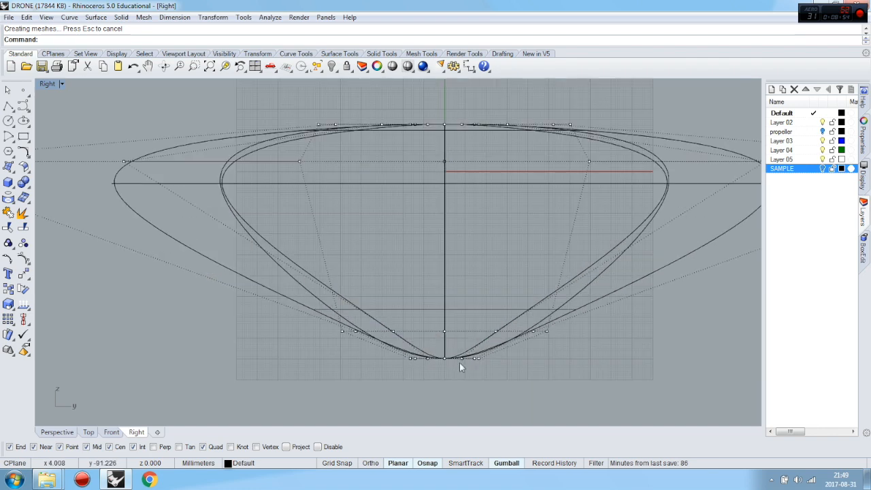
{"action": "scroll", "coordinate": [455, 366], "scroll_direction": "up", "scroll_amount": 2}
{"action": "left_click_drag", "start_coordinate": [513, 355], "coordinate": [512, 356]}
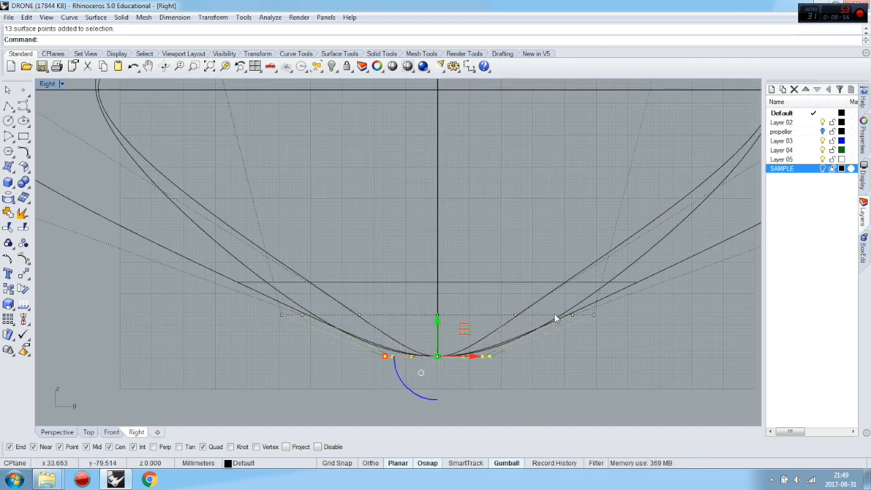
{"action": "left_click", "coordinate": [27, 280]}
{"action": "left_click", "coordinate": [85, 326]}
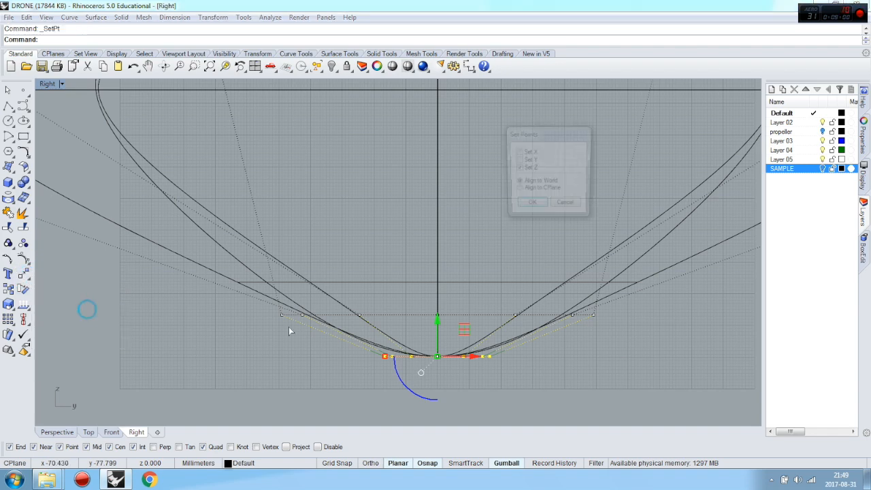
{"action": "left_click", "coordinate": [530, 207]}
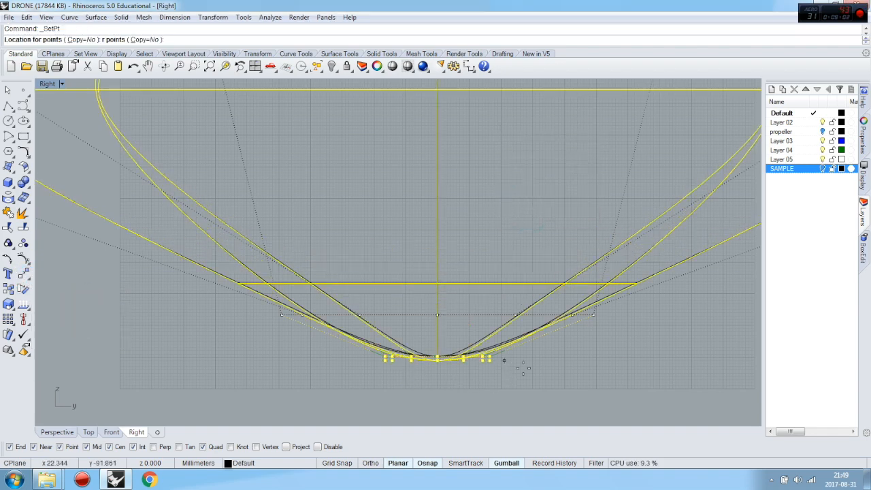
{"action": "left_click", "coordinate": [603, 322]}
Select the two flattened bottom rows of control points and move them further down
{"action": "left_click_drag", "start_coordinate": [244, 316], "coordinate": [245, 315]}
{"action": "scroll", "coordinate": [281, 273], "scroll_direction": "down", "scroll_amount": 2}
{"action": "left_click_drag", "start_coordinate": [402, 249], "coordinate": [402, 324]}
{"action": "left_click", "coordinate": [57, 433]}
{"action": "mouse_move", "coordinate": [213, 376]}
{"action": "right_mouse_down"}
{"action": "mouse_move", "coordinate": [490, 389]}
{"action": "mouse_move", "coordinate": [473, 70]}
{"action": "mouse_move", "coordinate": [302, 2]}
{"action": "right_mouse_up"}
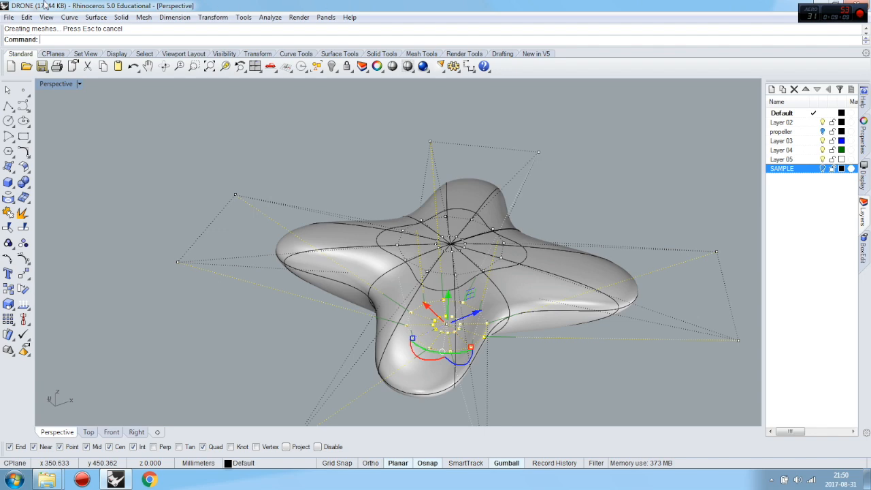
Examine the four-armed body's surface and control points in perspective, from above and from the front
{"action": "mouse_move", "coordinate": [170, 271]}
{"action": "right_mouse_down"}
{"action": "mouse_move", "coordinate": [406, 268]}
{"action": "mouse_move", "coordinate": [422, 303]}
{"action": "right_mouse_up"}
{"action": "right_click_drag", "start_coordinate": [430, 259], "coordinate": [351, 324]}
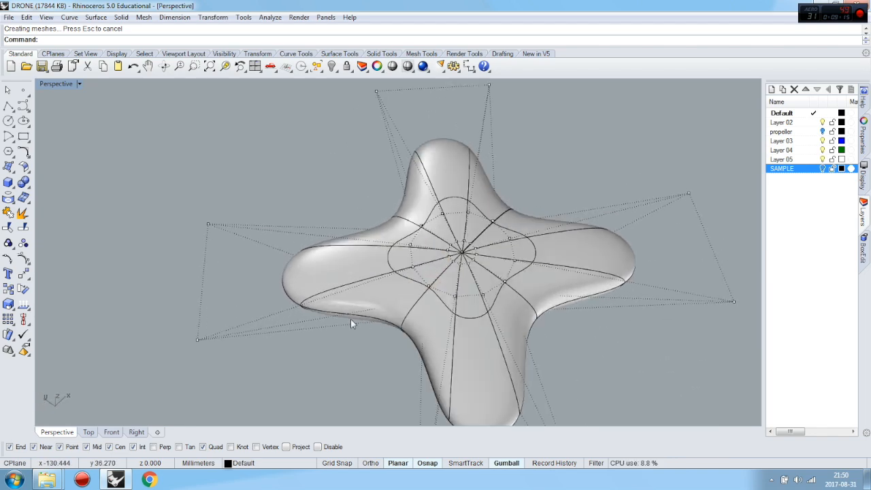
{"action": "left_click", "coordinate": [89, 433]}
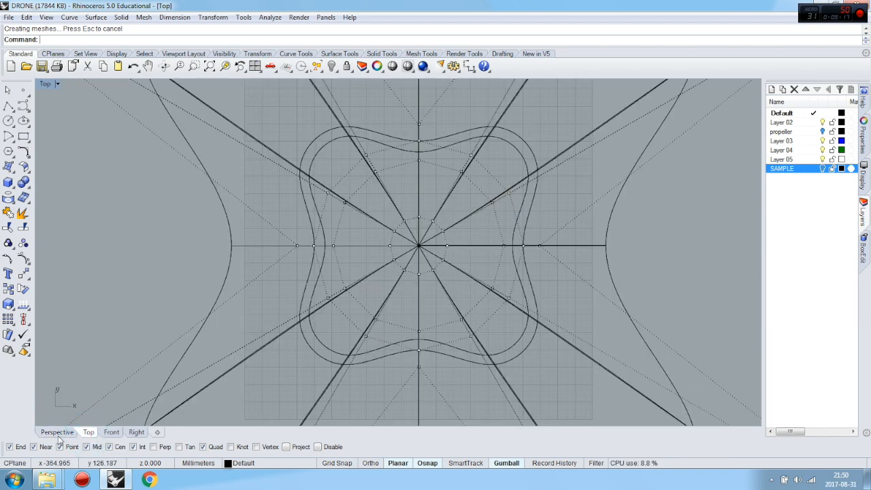
{"action": "left_click", "coordinate": [57, 432]}
{"action": "right_click_drag", "start_coordinate": [353, 349], "coordinate": [461, 278]}
{"action": "scroll", "coordinate": [453, 332], "scroll_direction": "up", "scroll_amount": 5}
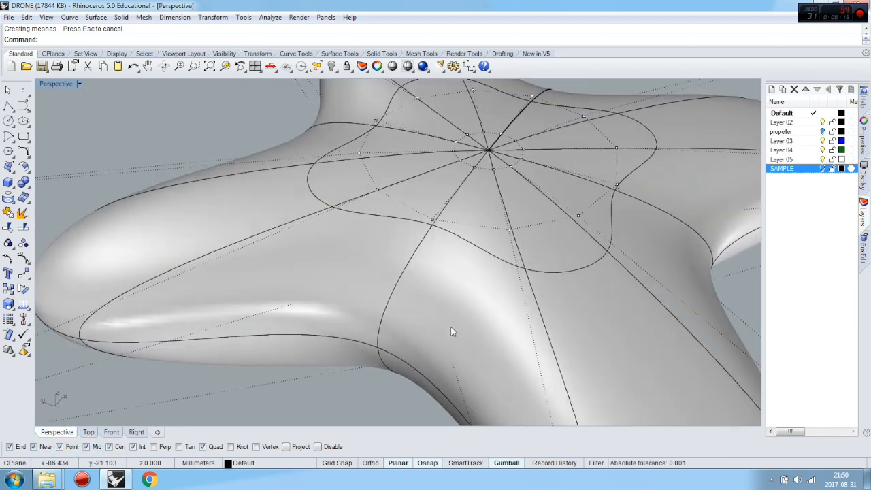
{"action": "scroll", "coordinate": [346, 288], "scroll_direction": "down", "scroll_amount": 5}
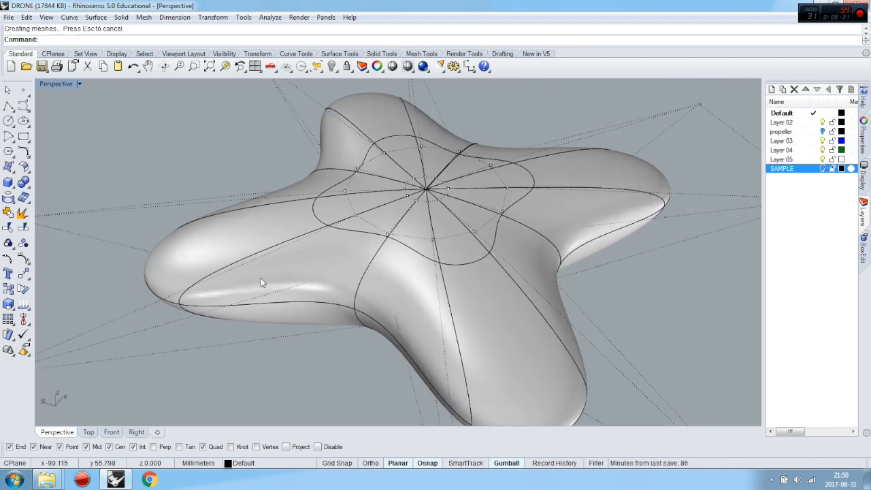
{"action": "left_click", "coordinate": [88, 432]}
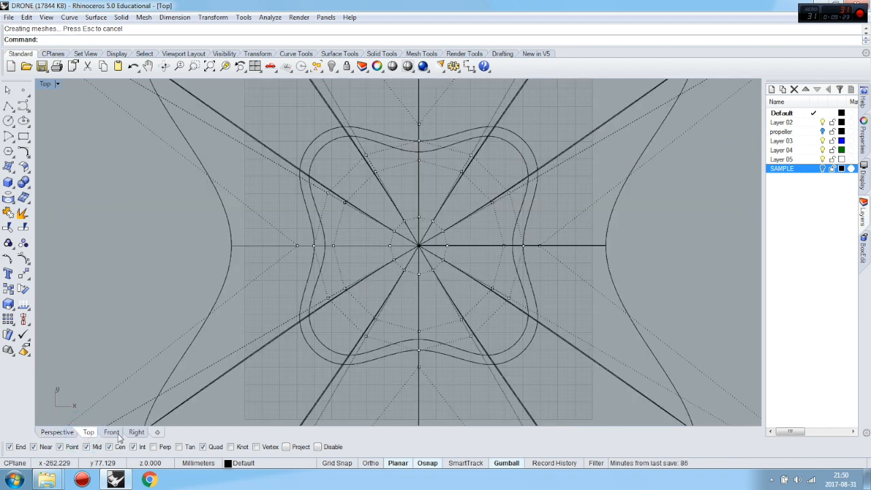
{"action": "left_click", "coordinate": [111, 432]}
{"action": "scroll", "coordinate": [351, 271], "scroll_direction": "down", "scroll_amount": 5}
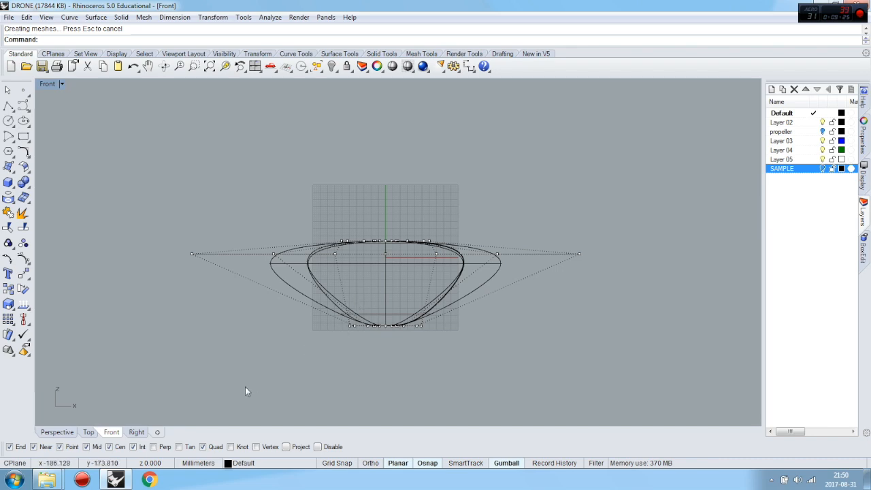
Inspect the body from the side and switch the perspective view to Ghosted display to see its control points through the surface
{"action": "left_click", "coordinate": [137, 433]}
{"action": "scroll", "coordinate": [321, 341], "scroll_direction": "down", "scroll_amount": 5}
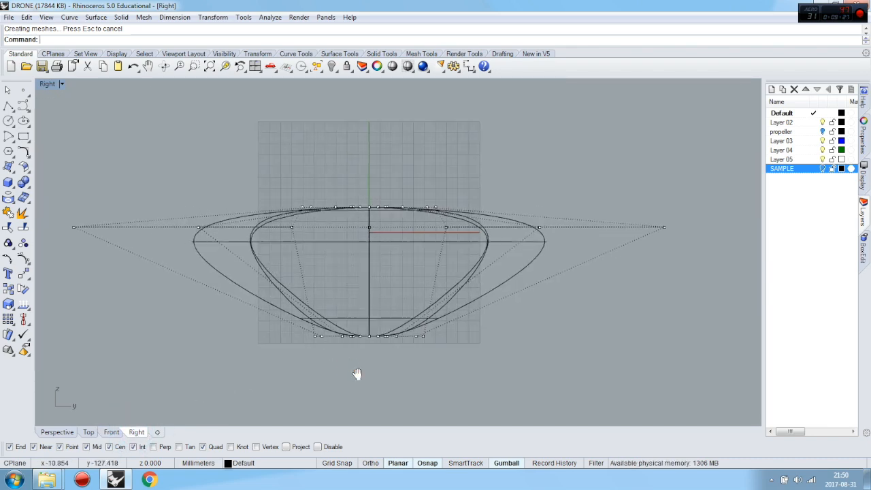
{"action": "left_click", "coordinate": [59, 432]}
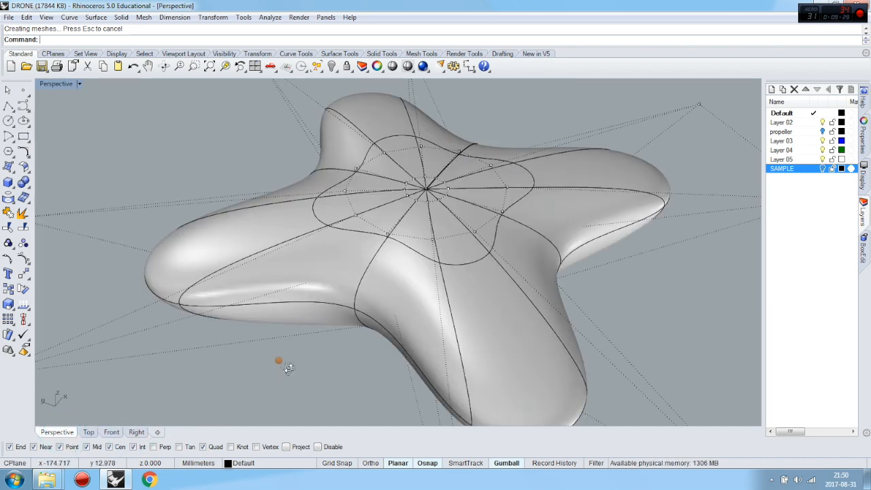
{"action": "scroll", "coordinate": [286, 365], "scroll_direction": "up", "scroll_amount": 3}
{"action": "right_click_drag", "start_coordinate": [293, 369], "coordinate": [296, 354]}
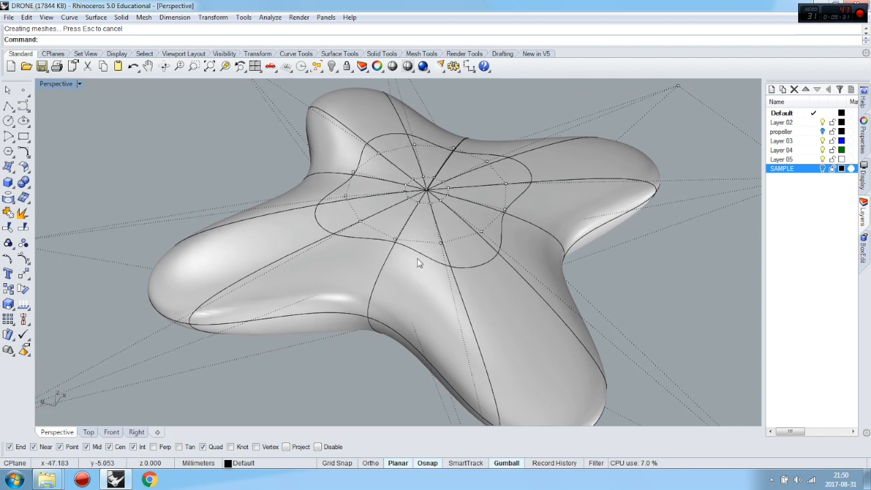
{"action": "left_click", "coordinate": [57, 84]}
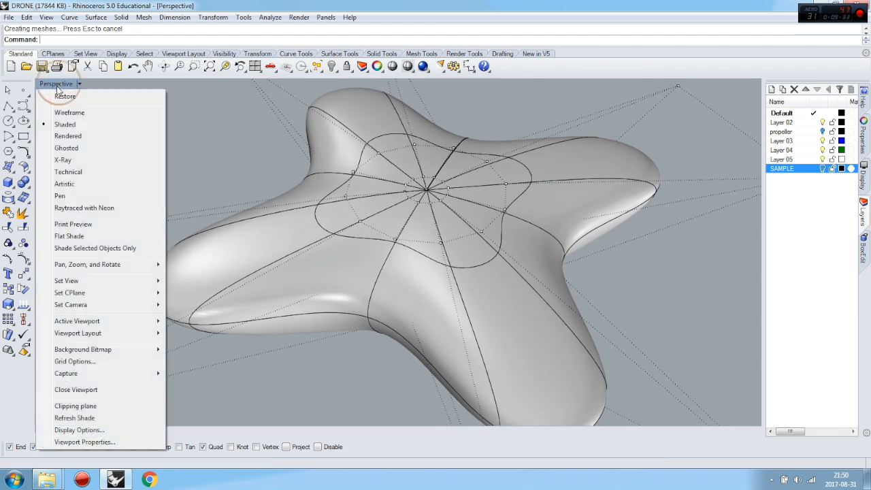
{"action": "left_click", "coordinate": [63, 149]}
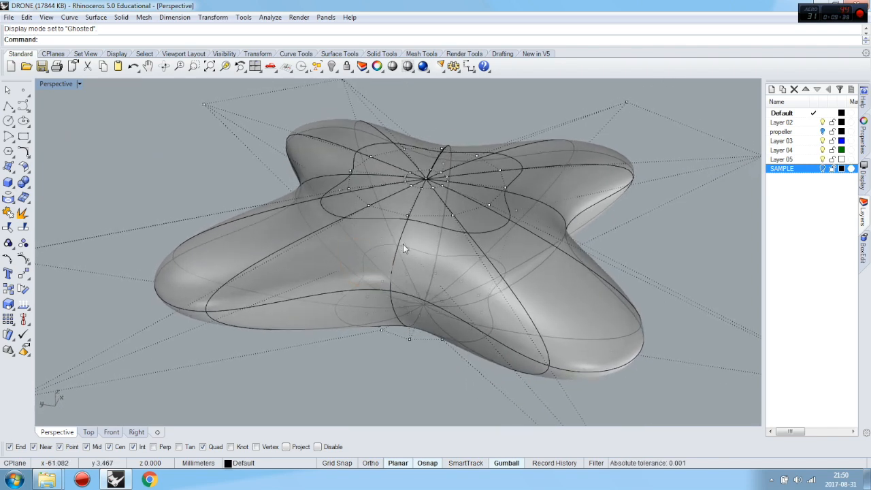
Select the four middle-row control points in the valleys between the arms and scale them inward towards the body's centre
{"action": "left_click", "coordinate": [403, 247]}
{"action": "right_click_drag", "start_coordinate": [566, 254], "coordinate": [589, 207]}
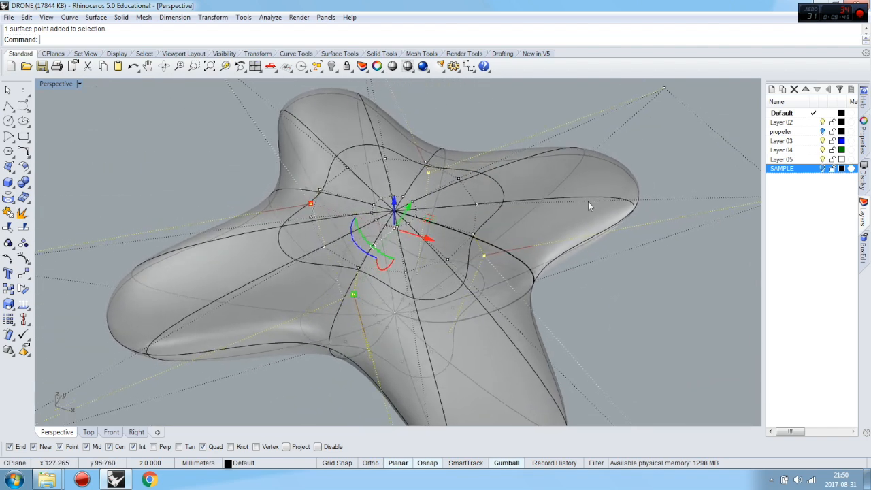
{"action": "left_click_drag", "start_coordinate": [311, 206], "coordinate": [360, 221]}
{"action": "scroll", "coordinate": [495, 207], "scroll_direction": "down", "scroll_amount": 8}
{"action": "right_click_drag", "start_coordinate": [499, 242], "coordinate": [229, 243]}
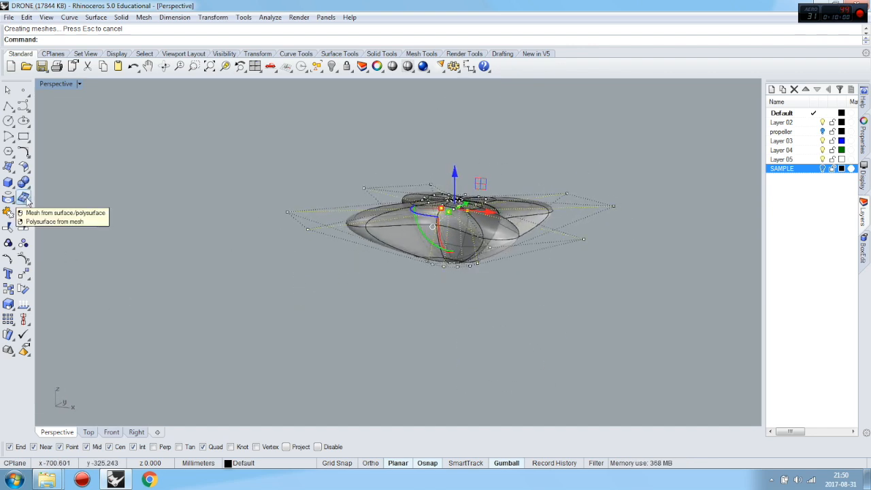
Return the perspective view to Shaded display and inspect the reshaped body from above and from the side
{"action": "left_click", "coordinate": [55, 84]}
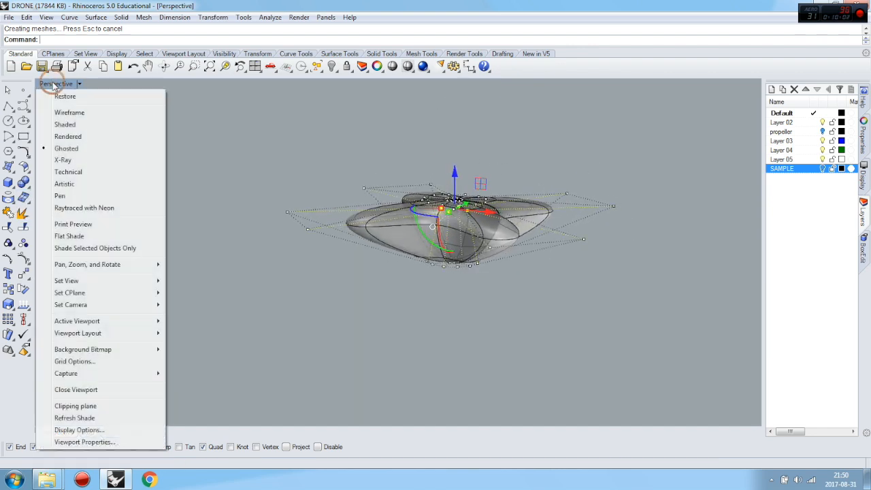
{"action": "left_click", "coordinate": [68, 124]}
{"action": "right_click_drag", "start_coordinate": [276, 235], "coordinate": [272, 272]}
{"action": "scroll", "coordinate": [446, 326], "scroll_direction": "down", "scroll_amount": 6}
{"action": "scroll", "coordinate": [456, 264], "scroll_direction": "up", "scroll_amount": 4}
{"action": "scroll", "coordinate": [473, 337], "scroll_direction": "up", "scroll_amount": 4}
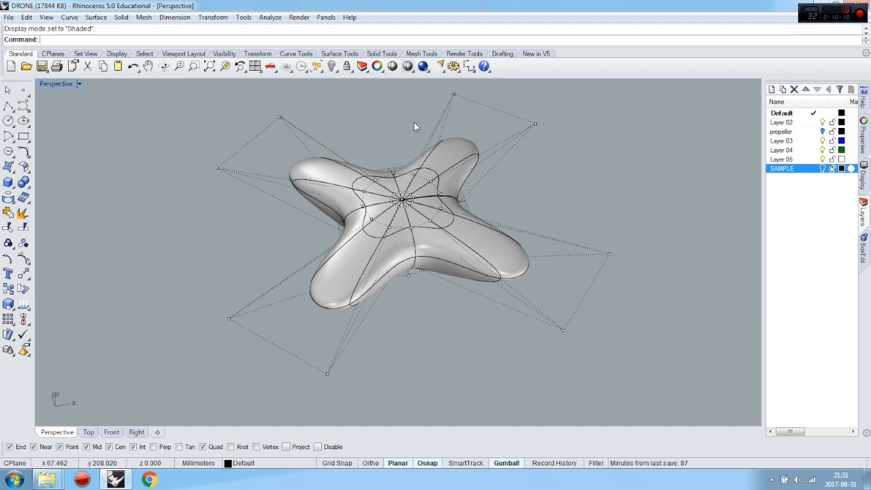
{"action": "right_click_drag", "start_coordinate": [314, 296], "coordinate": [347, 219]}
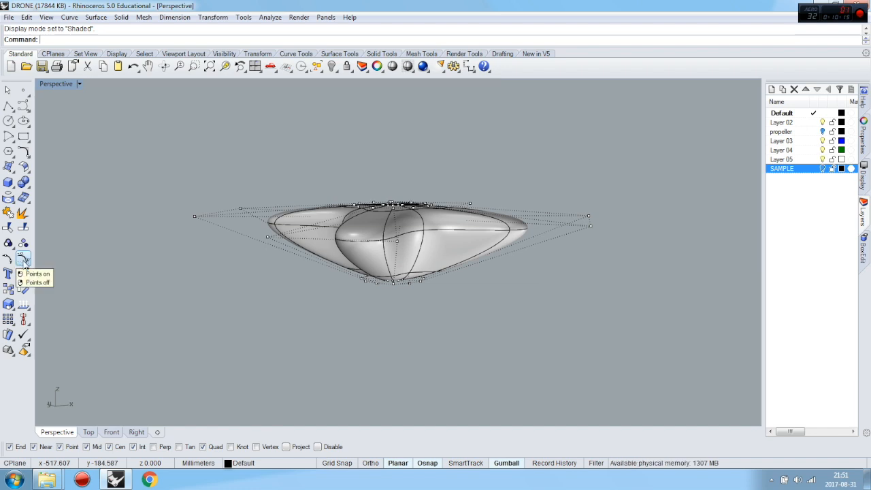
Turn off the body's control points and check the surface from above
{"action": "right_click", "coordinate": [24, 257]}
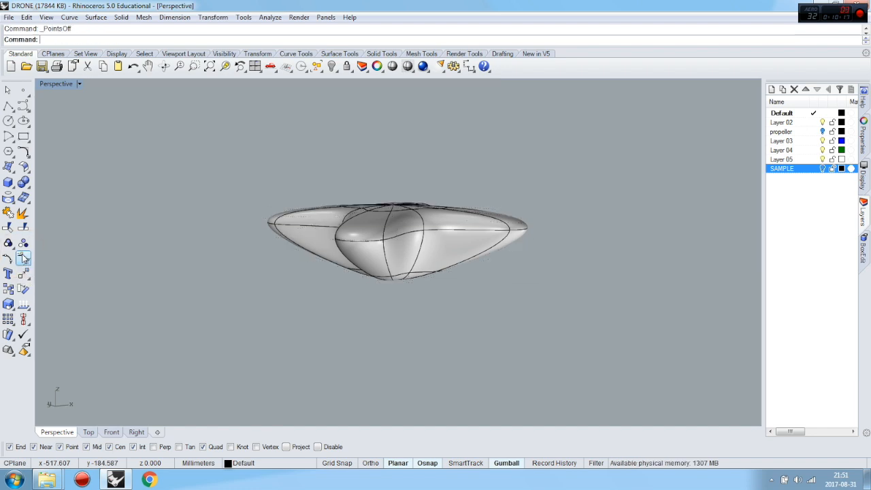
{"action": "right_click_drag", "start_coordinate": [448, 294], "coordinate": [443, 313]}
{"action": "left_click", "coordinate": [439, 244]}
{"action": "left_click", "coordinate": [578, 171]}
{"action": "right_click_drag", "start_coordinate": [577, 173], "coordinate": [515, 218]}
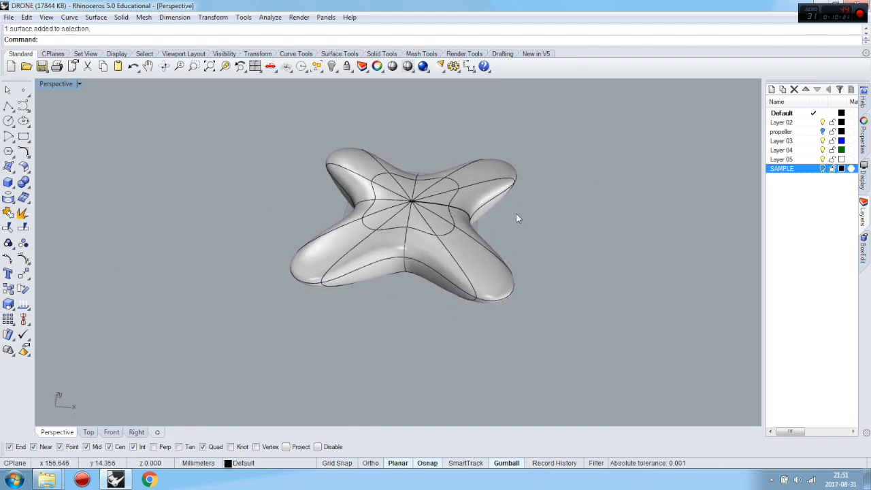
Hide the isocurves of the body surface through its object properties
{"action": "right_click_drag", "start_coordinate": [520, 325], "coordinate": [530, 274]}
{"action": "left_click", "coordinate": [866, 134]}
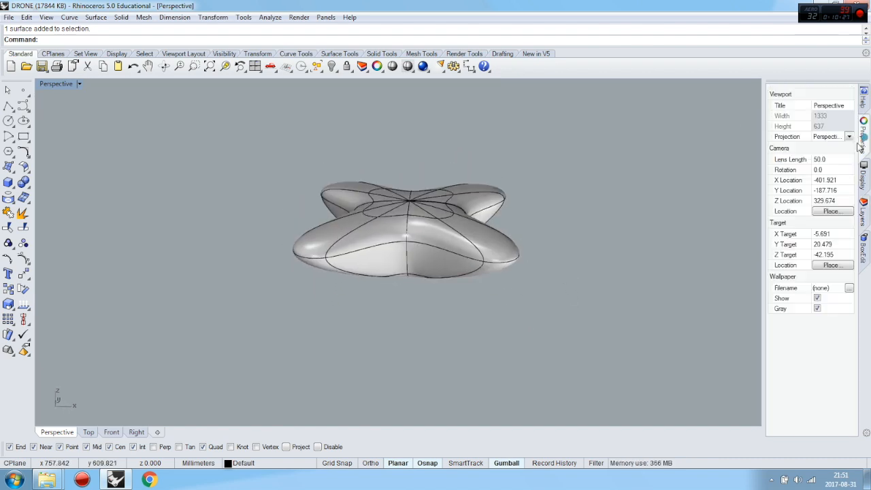
{"action": "left_click", "coordinate": [440, 247]}
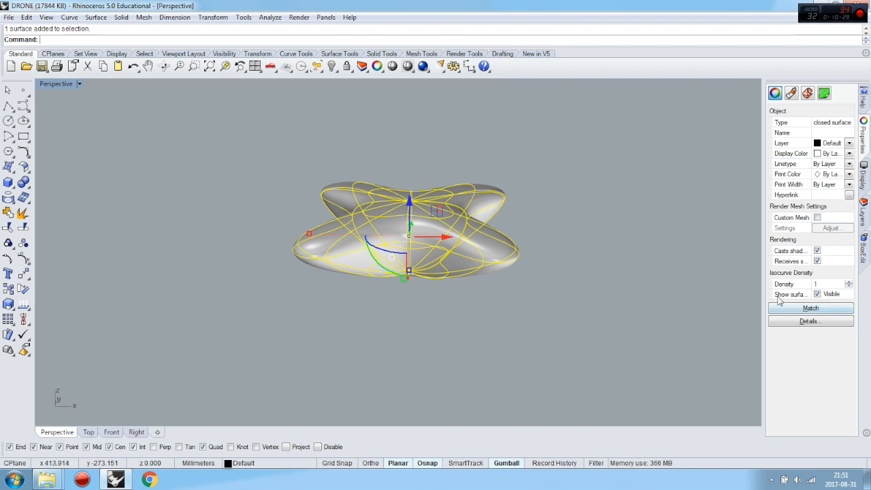
{"action": "right_click_drag", "start_coordinate": [487, 240], "coordinate": [558, 282]}
{"action": "left_click", "coordinate": [554, 258]}
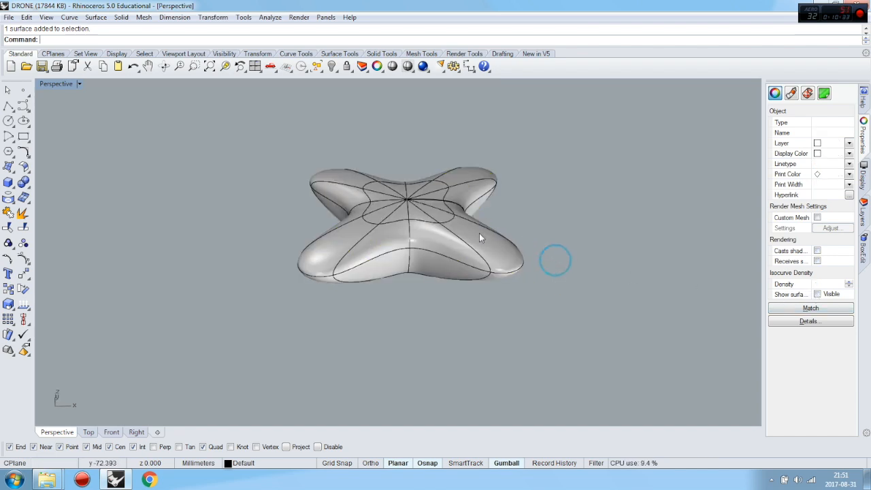
{"action": "left_click", "coordinate": [480, 243]}
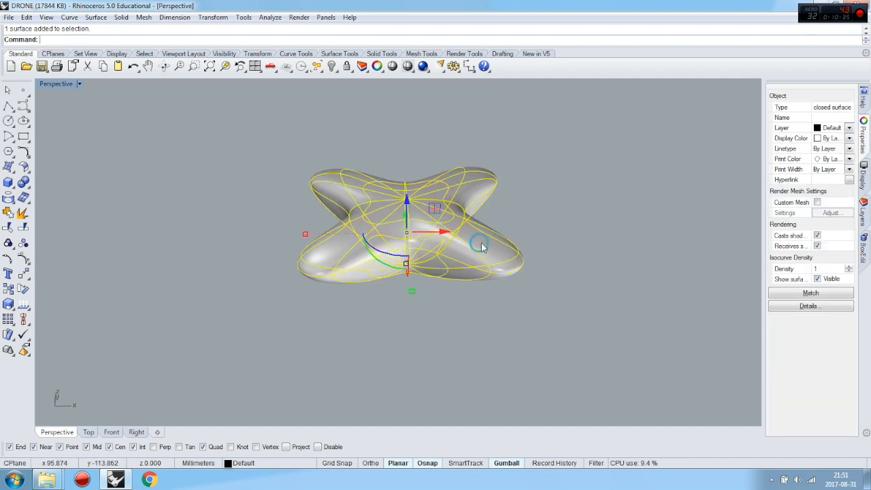
{"action": "left_click", "coordinate": [818, 294]}
{"action": "left_click", "coordinate": [665, 296]}
{"action": "right_click_drag", "start_coordinate": [665, 297], "coordinate": [455, 321]}
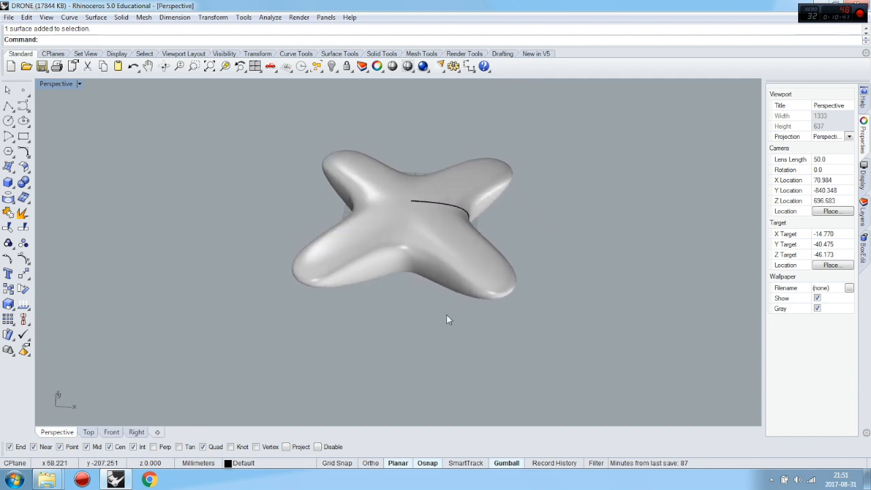
Check the body's surface smoothness with Zebra analysis, using vertical and horizontal stripes, and end the analysis
{"action": "right_click_drag", "start_coordinate": [361, 284], "coordinate": [423, 237]}
{"action": "scroll", "coordinate": [400, 206], "scroll_direction": "up", "scroll_amount": 4}
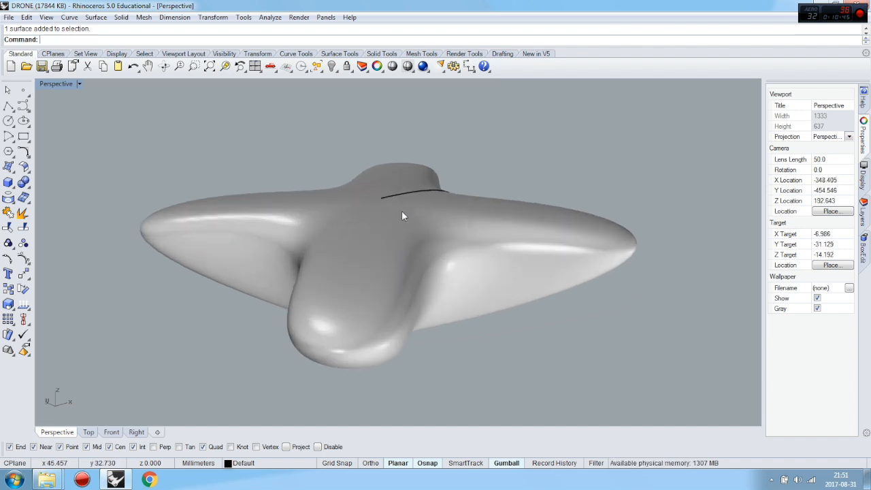
{"action": "left_click", "coordinate": [411, 187]}
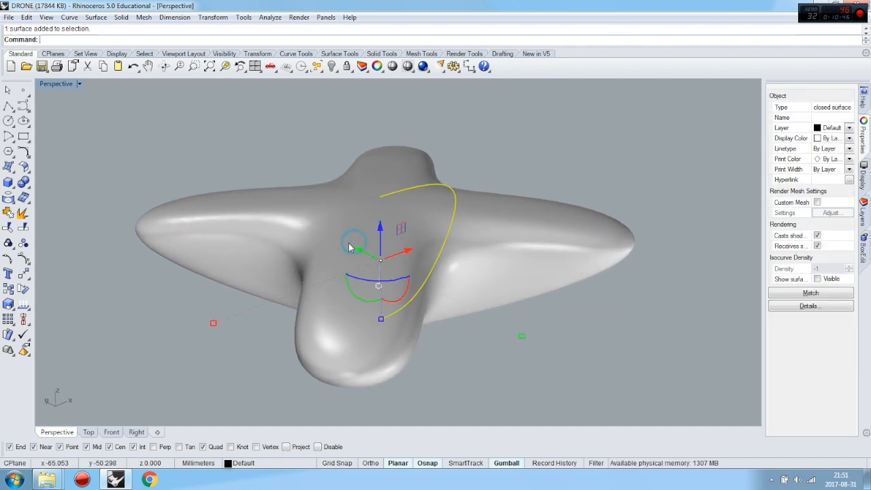
{"action": "left_click", "coordinate": [24, 306]}
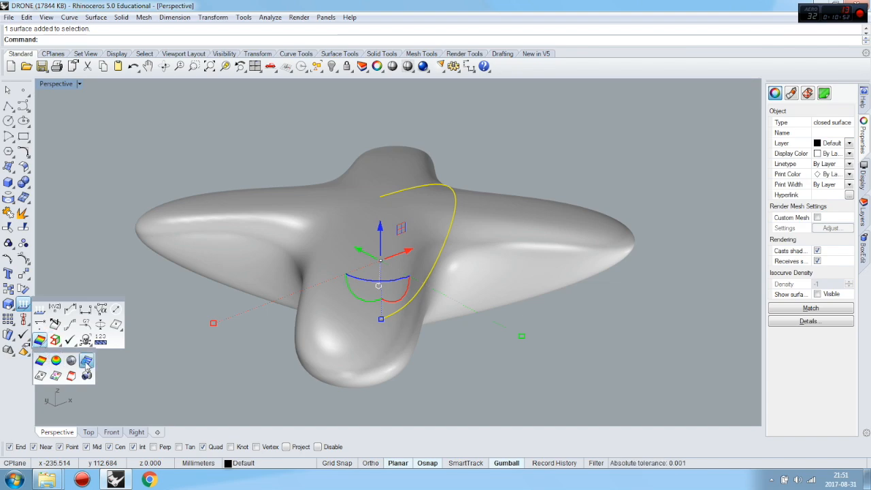
{"action": "left_click", "coordinate": [85, 341]}
{"action": "right_click_drag", "start_coordinate": [343, 283], "coordinate": [552, 205]}
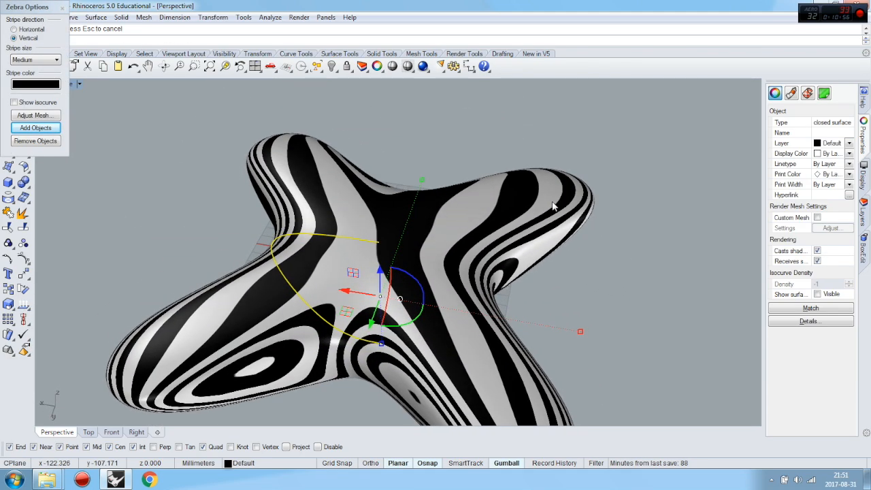
{"action": "left_click", "coordinate": [14, 30]}
{"action": "right_click_drag", "start_coordinate": [525, 291], "coordinate": [343, 280]}
{"action": "left_click", "coordinate": [59, 8]}
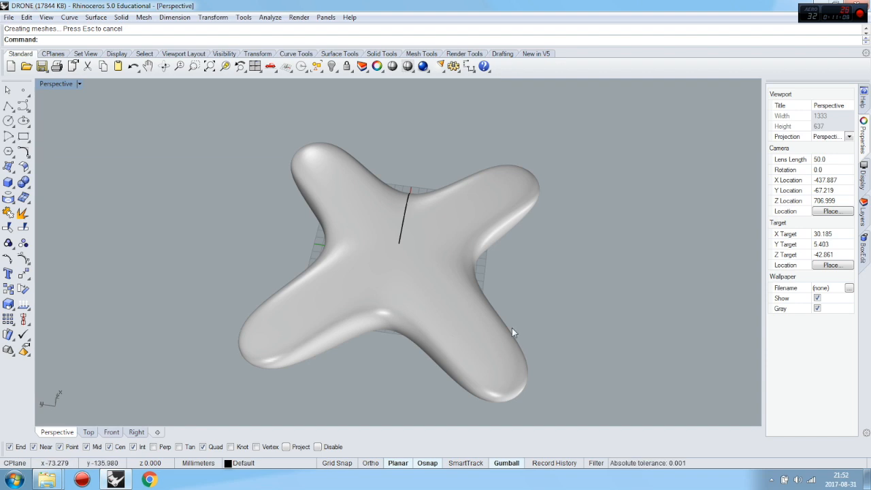
Make the body surface's isocurves visible again in its object properties
{"action": "right_click_drag", "start_coordinate": [521, 346], "coordinate": [477, 294]}
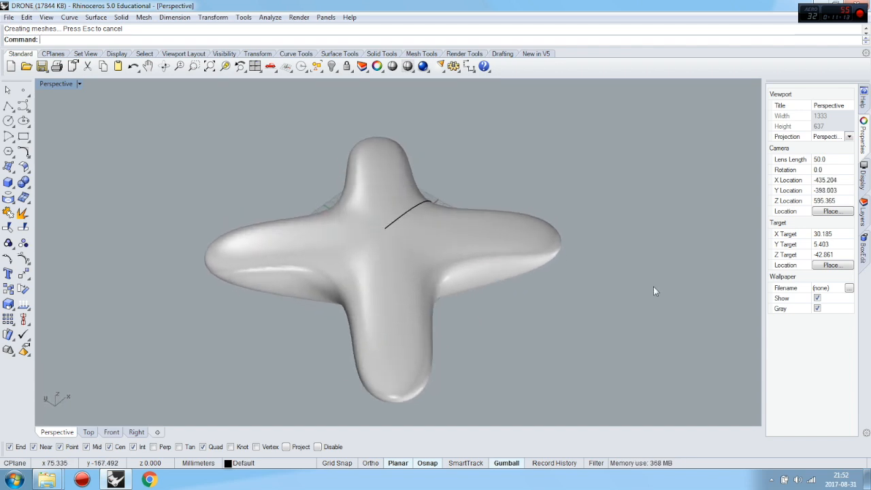
{"action": "left_click", "coordinate": [564, 242]}
{"action": "left_click", "coordinate": [817, 297]}
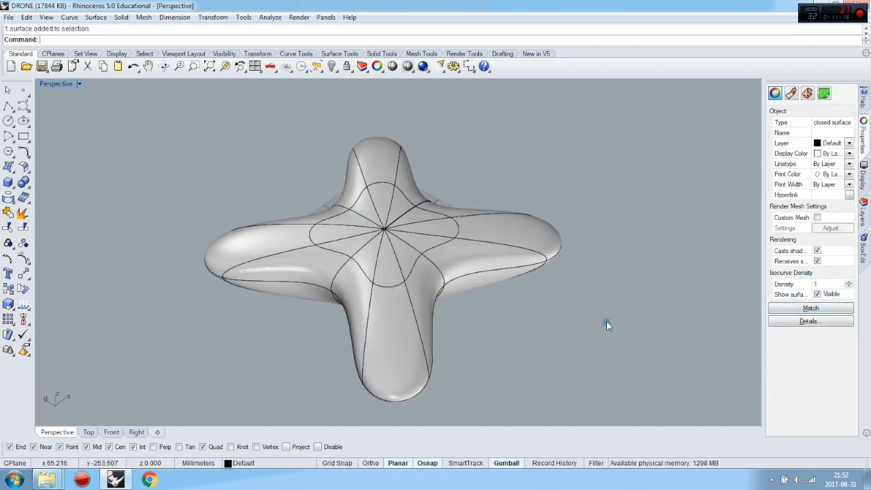
{"action": "left_click", "coordinate": [506, 373]}
{"action": "right_click_drag", "start_coordinate": [507, 374], "coordinate": [369, 343]}
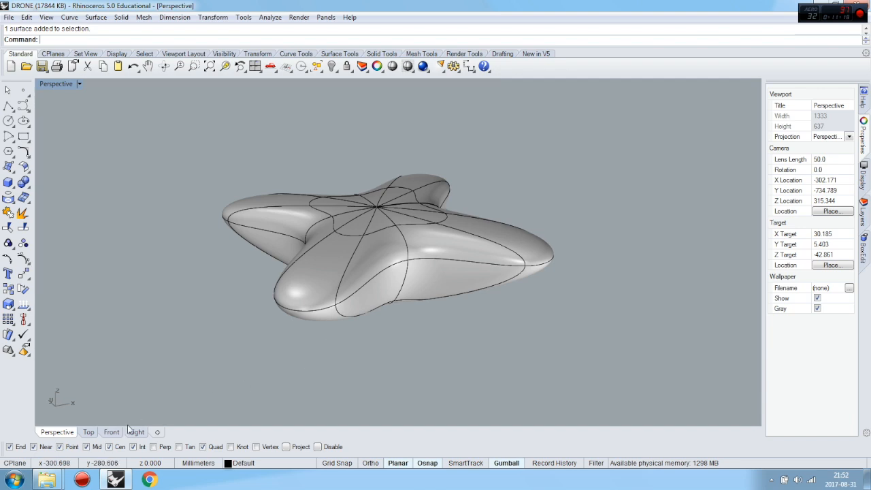
Rotate the body 45 degrees about its centre in the Top view so the arms align with the axes
{"action": "left_click", "coordinate": [88, 433]}
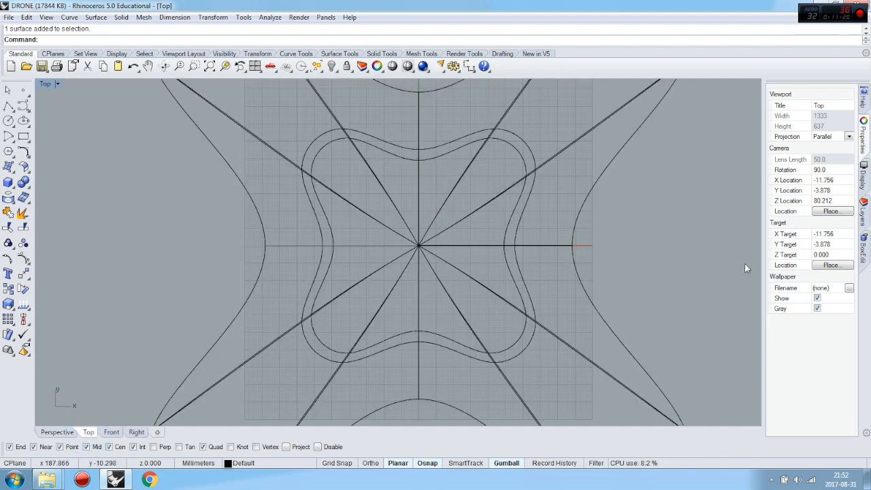
{"action": "scroll", "coordinate": [443, 243], "scroll_direction": "down", "scroll_amount": 3}
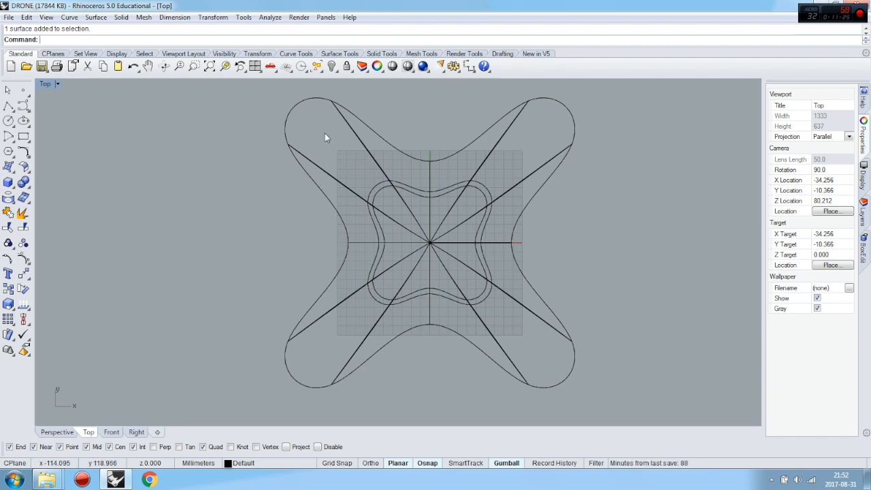
{"action": "left_click", "coordinate": [567, 151]}
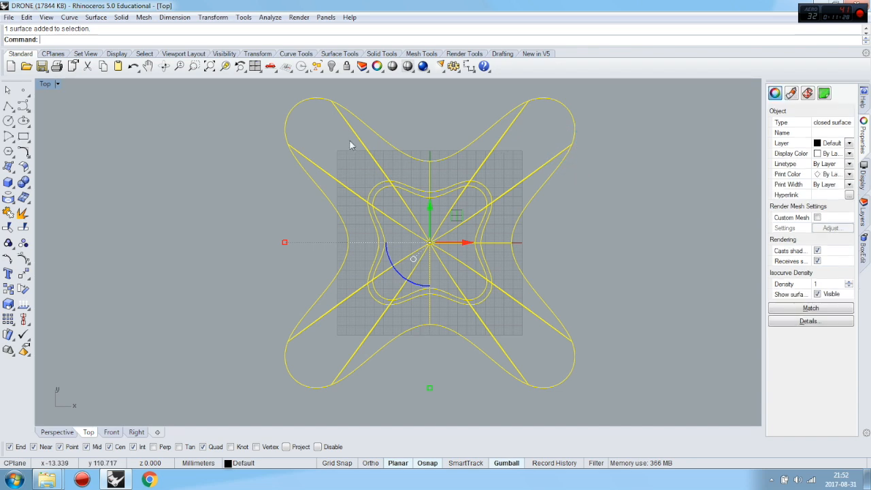
{"action": "left_click", "coordinate": [8, 289]}
{"action": "left_click", "coordinate": [430, 242]}
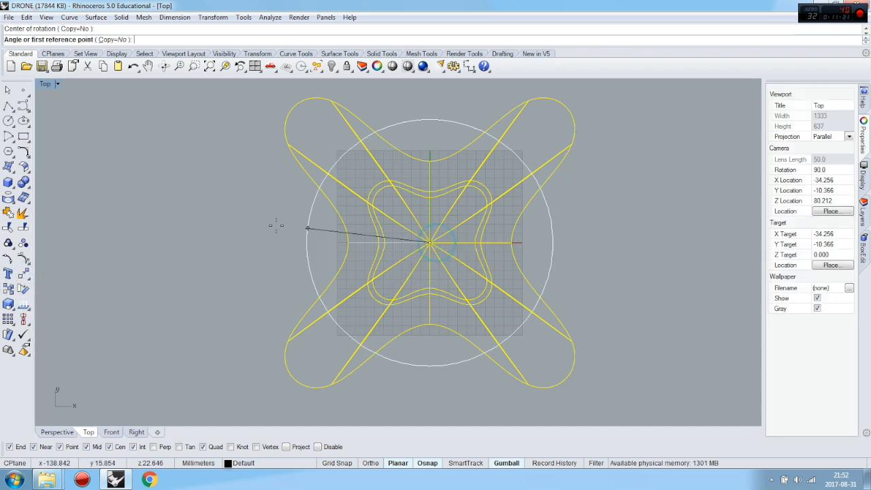
{"action": "left_click", "coordinate": [209, 242]}
{"action": "scroll", "coordinate": [205, 234], "scroll_direction": "down", "scroll_amount": 4}
{"action": "key", "text": "F8"}
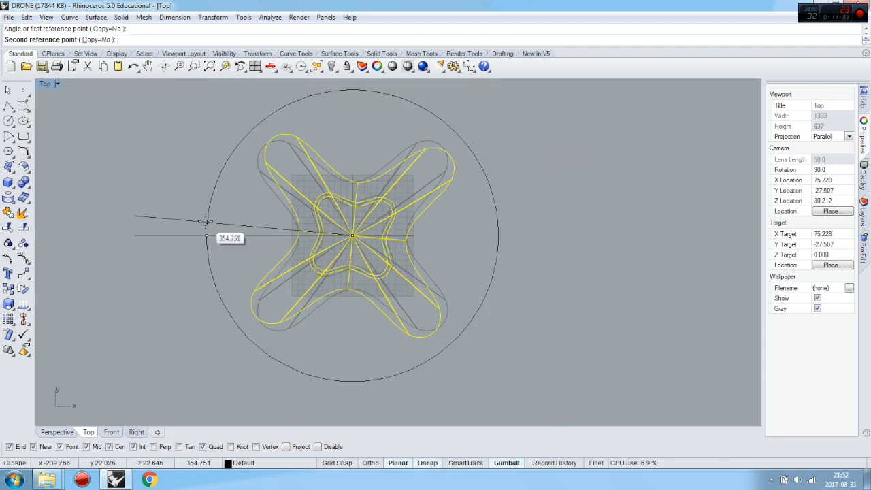
{"action": "type", "text": "45"}
{"action": "key", "text": "Return"}
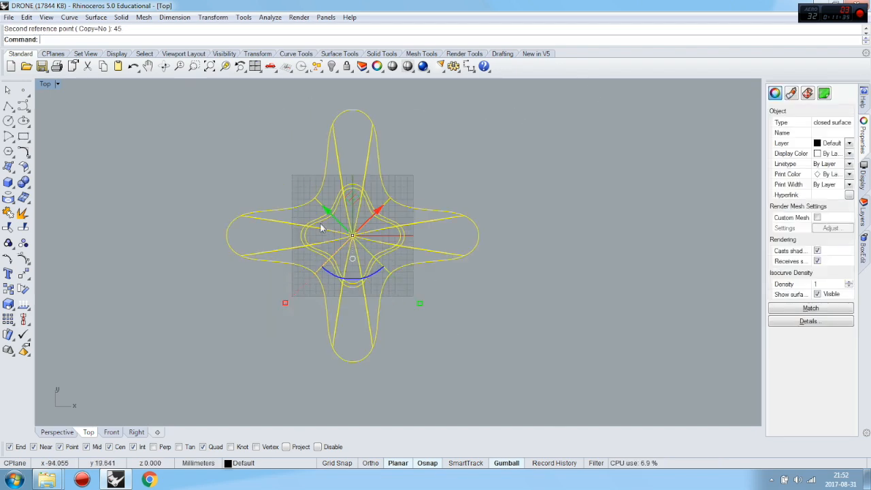
{"action": "left_click", "coordinate": [468, 277]}
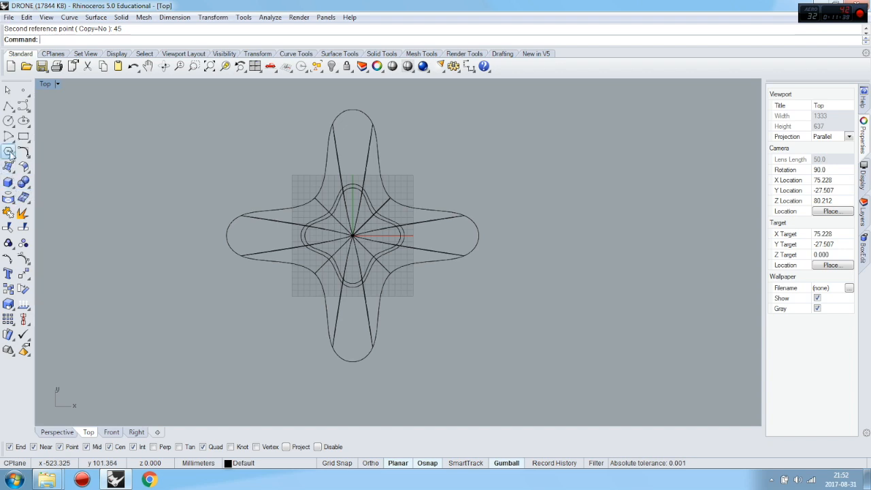
Draw a circle about 60 mm in diameter just above and outside the left arm's tip in the Top view and select it
{"action": "left_click", "coordinate": [8, 121]}
{"action": "scroll", "coordinate": [246, 230], "scroll_direction": "up", "scroll_amount": 4}
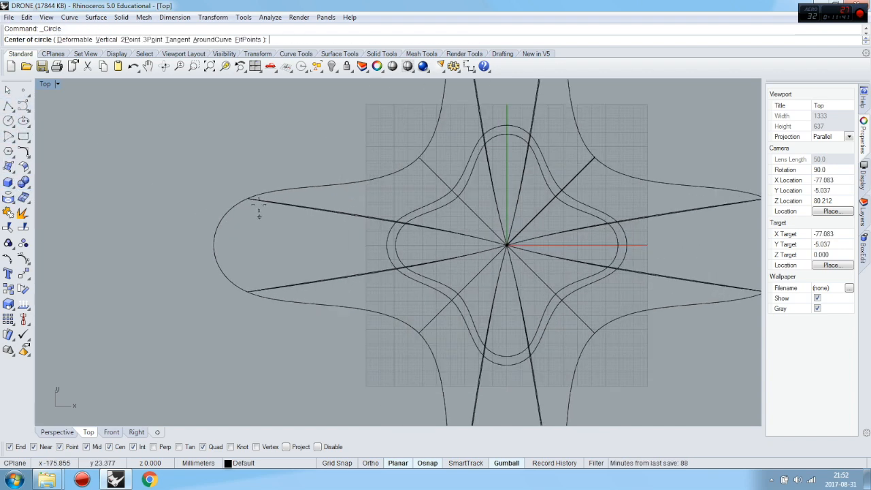
{"action": "left_click", "coordinate": [193, 156]}
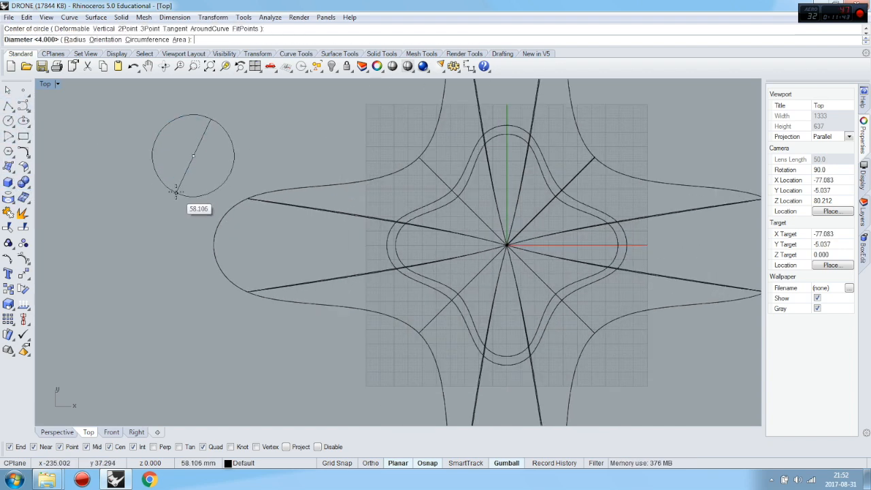
{"action": "left_click", "coordinate": [176, 193]}
{"action": "left_click", "coordinate": [230, 137]}
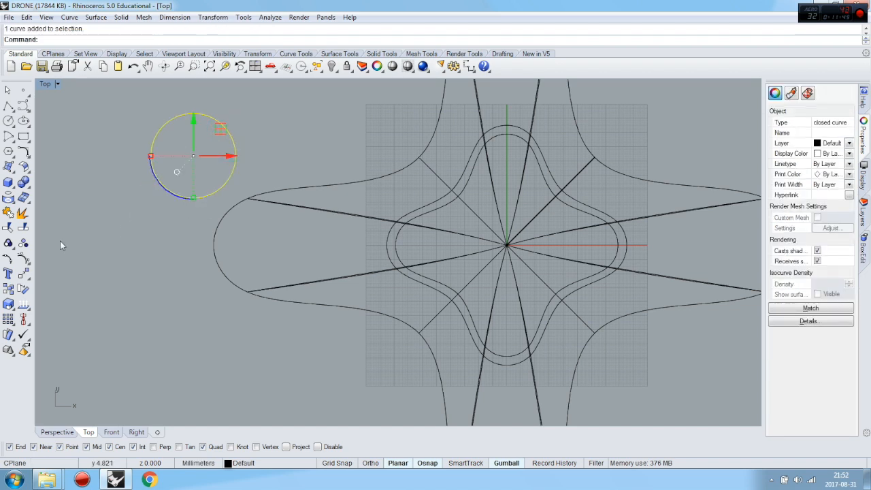
Move the circle vertically by its centre to 0 so it lies on the left arm's horizontal axis
{"action": "left_click", "coordinate": [24, 273]}
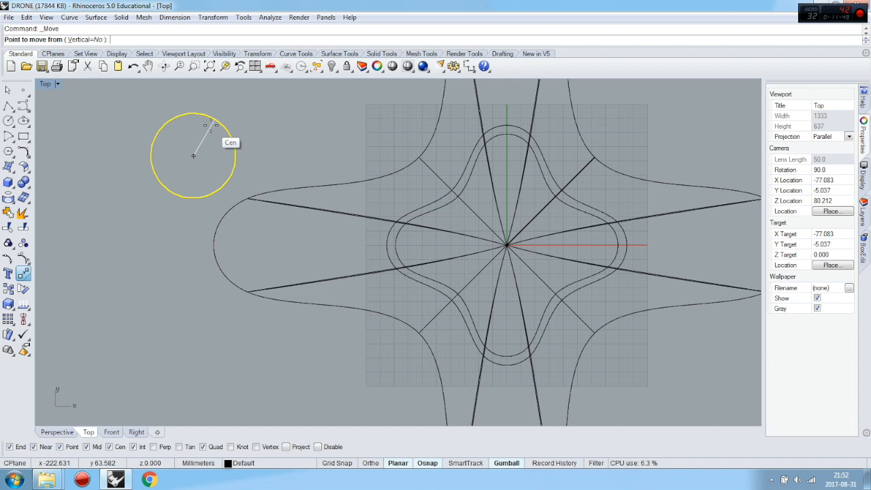
{"action": "left_click", "coordinate": [205, 125]}
{"action": "key", "text": "F8"}
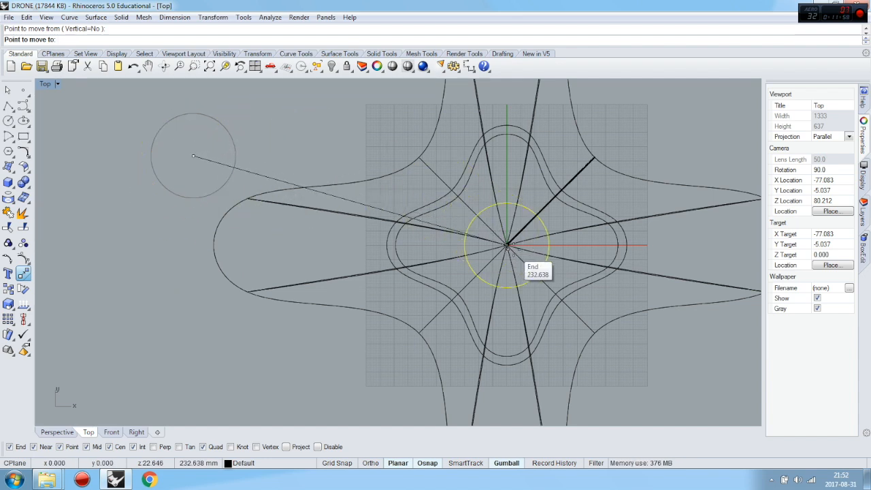
{"action": "key", "text": "shift"}
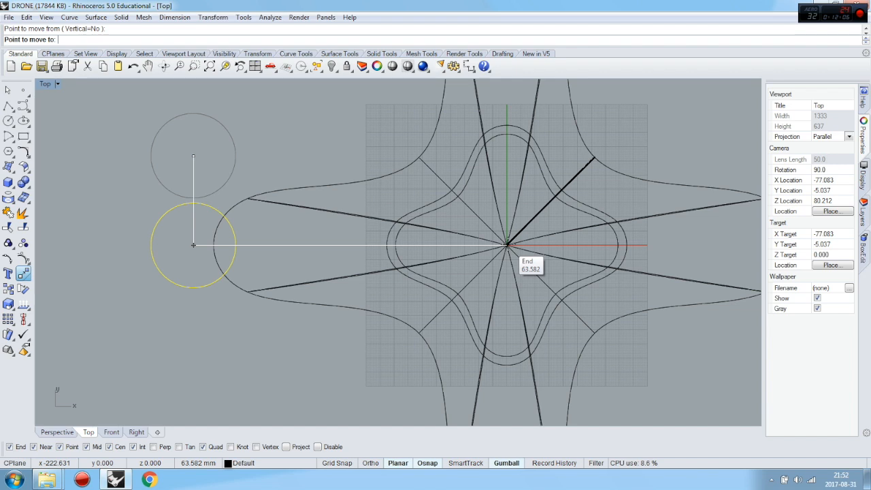
{"action": "type", "text": "0"}
{"action": "key", "text": "Return"}
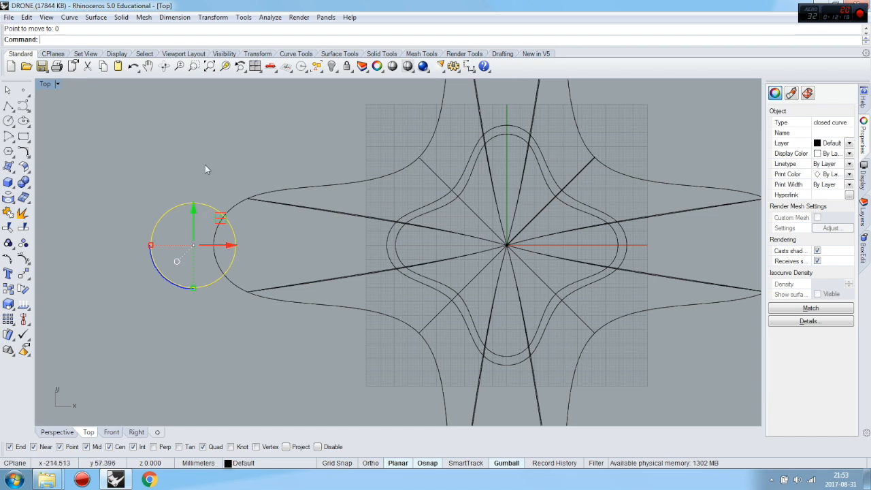
Shift the circle about 52 mm inward over the left arm's tip and raise it above the body to about 62 mm
{"action": "left_click_drag", "start_coordinate": [231, 246], "coordinate": [302, 249]}
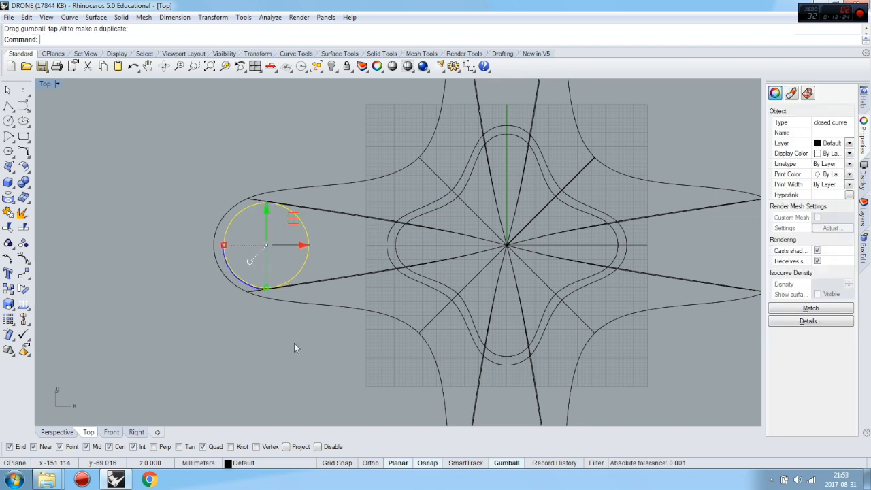
{"action": "scroll", "coordinate": [390, 232], "scroll_direction": "down", "scroll_amount": 5}
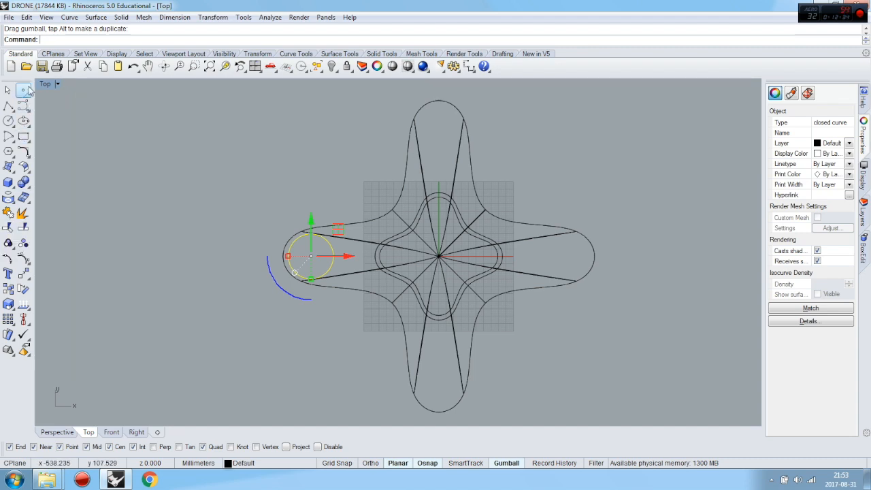
{"action": "left_click", "coordinate": [56, 432]}
{"action": "right_click_drag", "start_coordinate": [252, 331], "coordinate": [277, 276]}
{"action": "left_click_drag", "start_coordinate": [239, 190], "coordinate": [246, 149]}
{"action": "right_click_drag", "start_coordinate": [247, 148], "coordinate": [179, 172]}
Project the circle onto the drone body from the Top view
{"action": "left_click", "coordinate": [89, 433]}
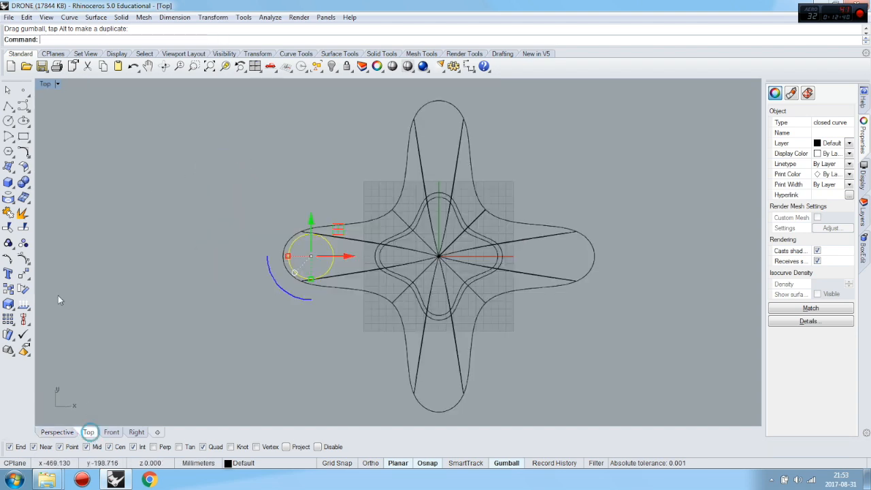
{"action": "left_click", "coordinate": [8, 197]}
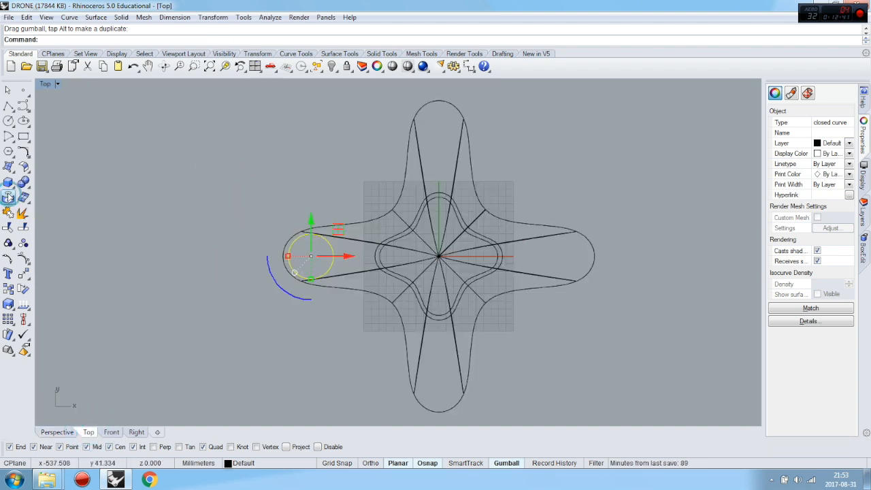
{"action": "left_click", "coordinate": [378, 247]}
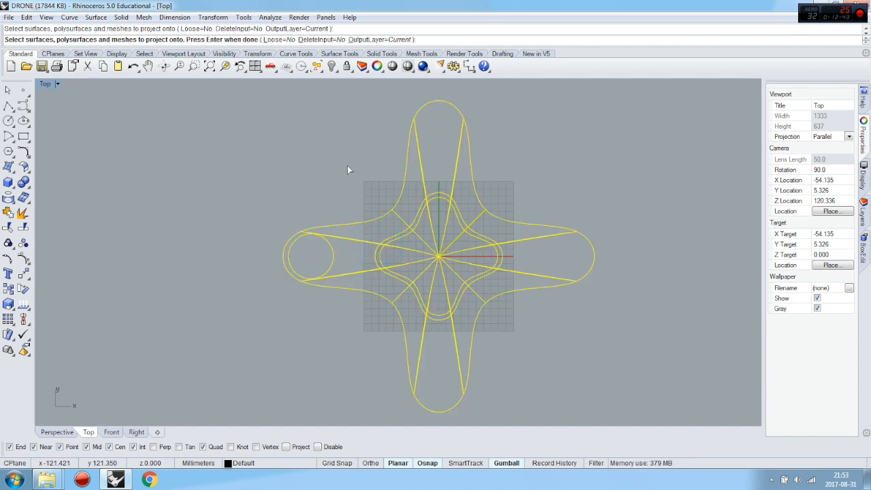
{"action": "key", "text": "Return"}
Delete the projected circle on the underside of the left arm, keeping the one on the upper side
{"action": "left_click", "coordinate": [69, 433]}
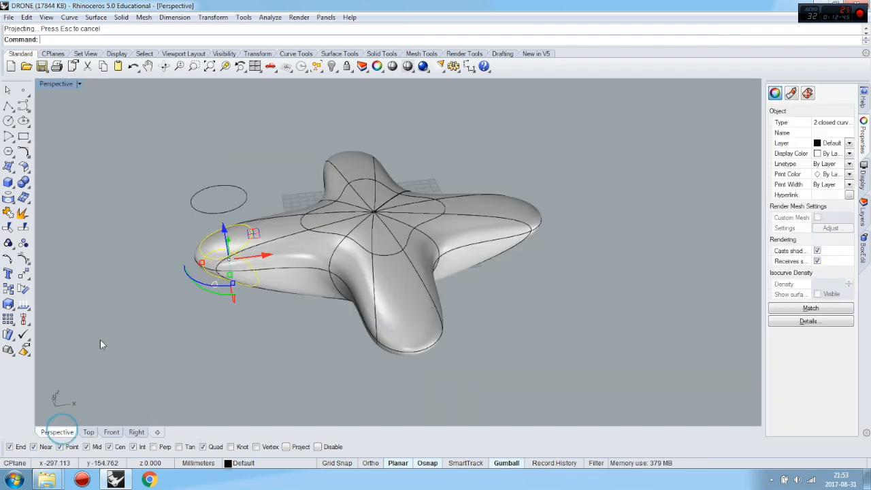
{"action": "key", "text": "Escape"}
{"action": "right_click_drag", "start_coordinate": [155, 368], "coordinate": [259, 237]}
{"action": "left_click", "coordinate": [259, 238]}
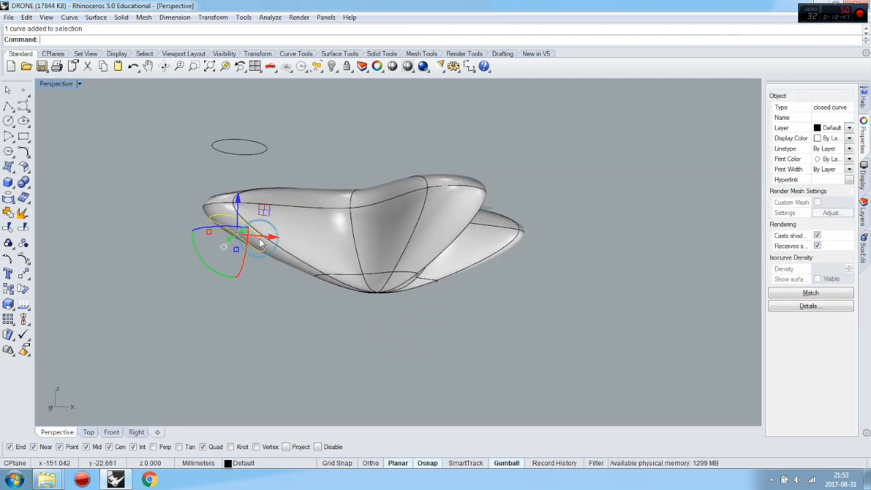
{"action": "key", "text": "Delete"}
{"action": "right_click_drag", "start_coordinate": [214, 284], "coordinate": [211, 304]}
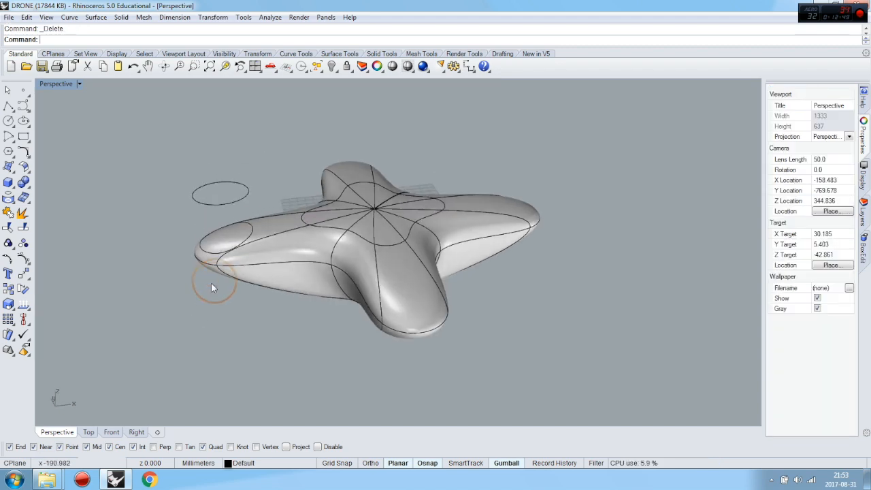
Trim away the body surface inside the projected circle on top of the left arm's tip
{"action": "scroll", "coordinate": [235, 231], "scroll_direction": "up", "scroll_amount": 6}
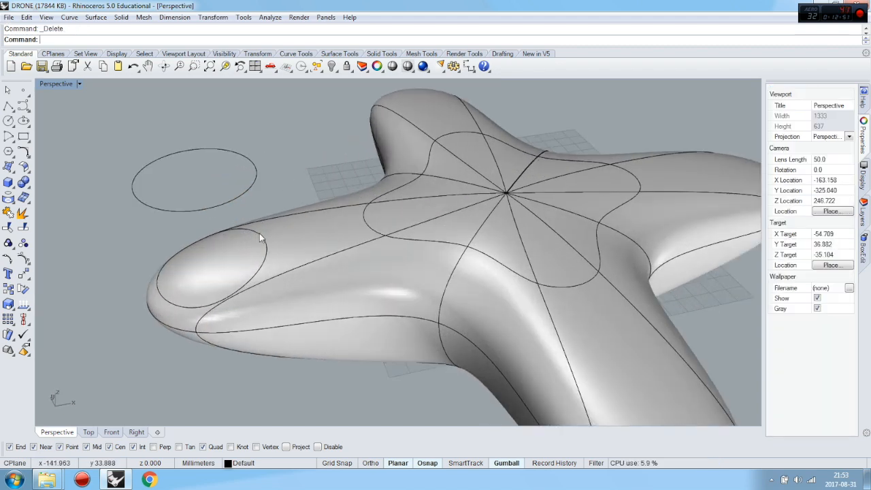
{"action": "left_click", "coordinate": [260, 232]}
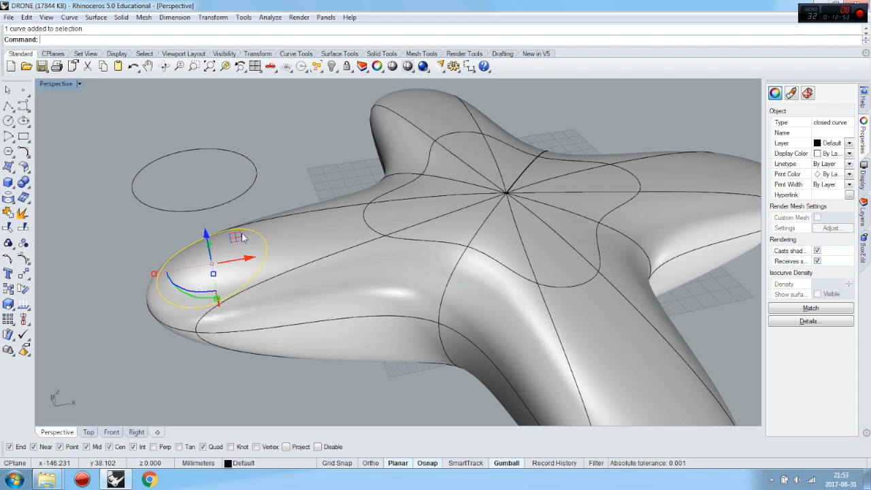
{"action": "left_click", "coordinate": [9, 228]}
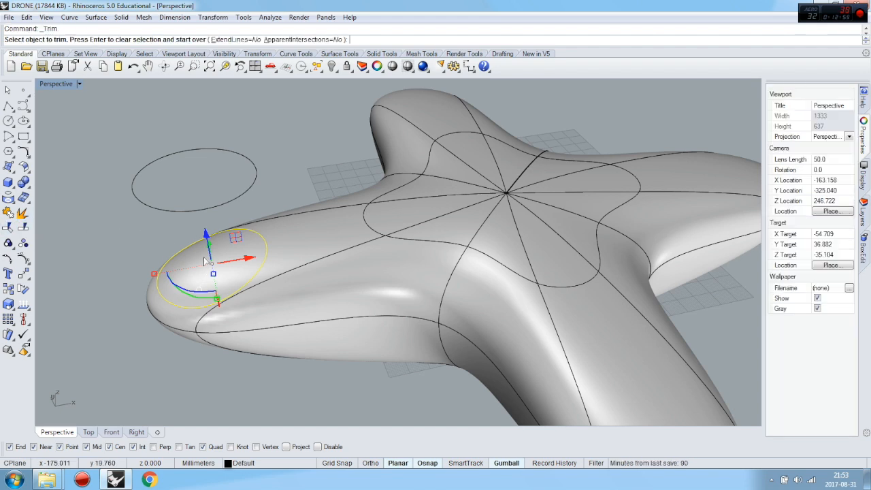
{"action": "left_click", "coordinate": [238, 277]}
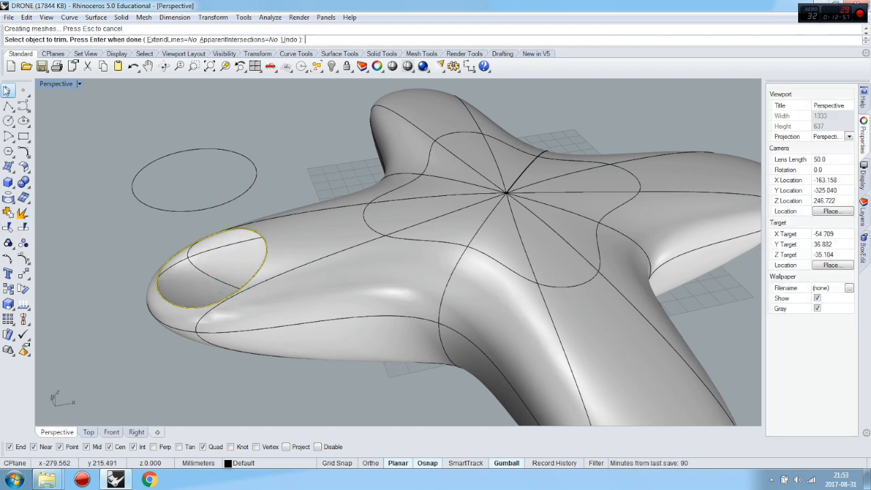
{"action": "key", "text": "Return"}
{"action": "left_click", "coordinate": [255, 178]}
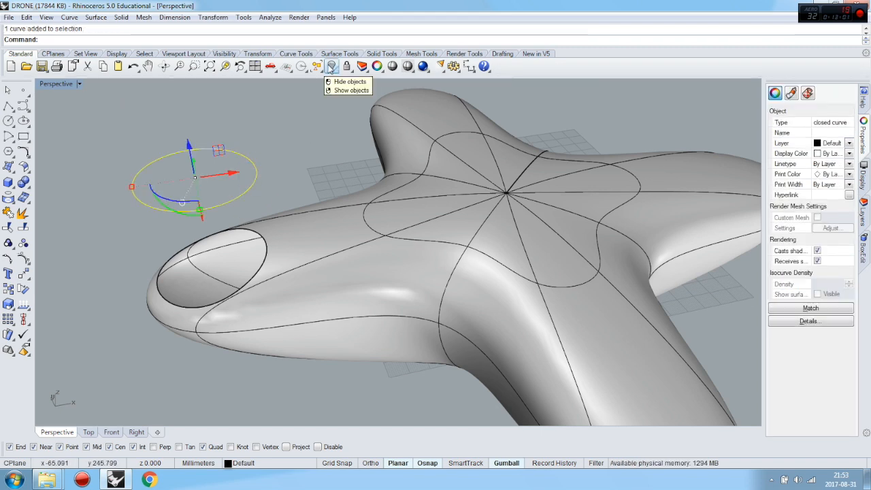
{"action": "left_click", "coordinate": [331, 66]}
{"action": "right_click_drag", "start_coordinate": [318, 139], "coordinate": [300, 147]}
{"action": "left_click", "coordinate": [13, 188]}
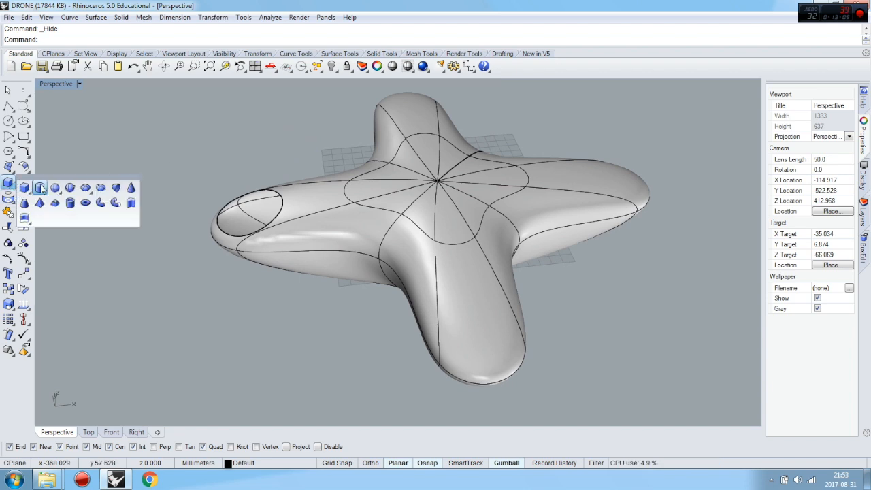
{"action": "left_click", "coordinate": [41, 187]}
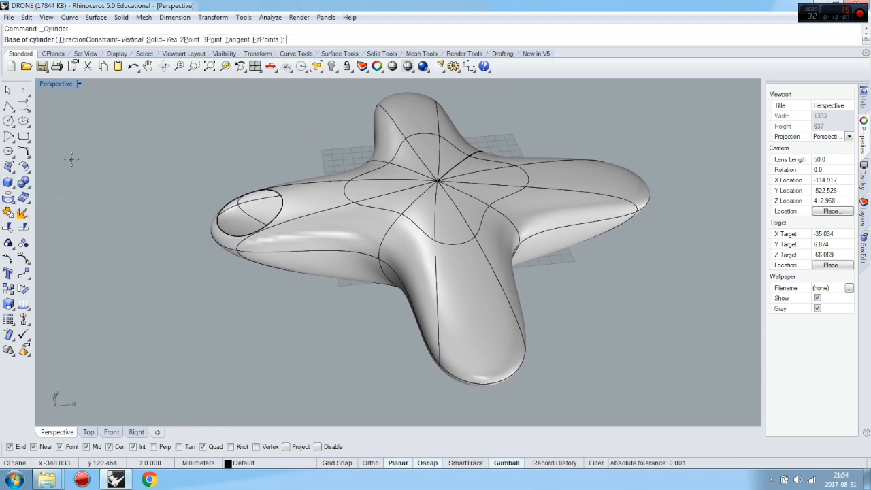
{"action": "key", "text": "Escape"}
{"action": "key", "text": "ctrl+z"}
{"action": "right_click_drag", "start_coordinate": [170, 189], "coordinate": [255, 149]}
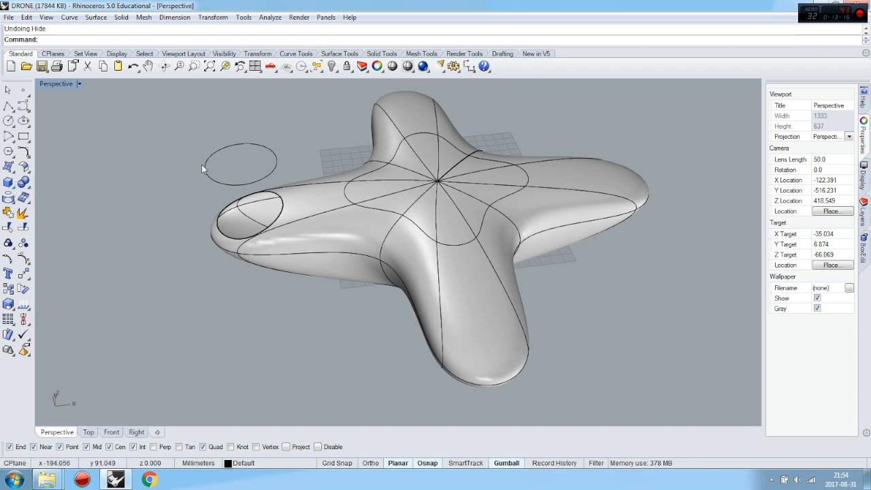
Create a solid cylinder centred on the floating circle, about half its diameter, extending about 28 mm downward
{"action": "left_click", "coordinate": [15, 191]}
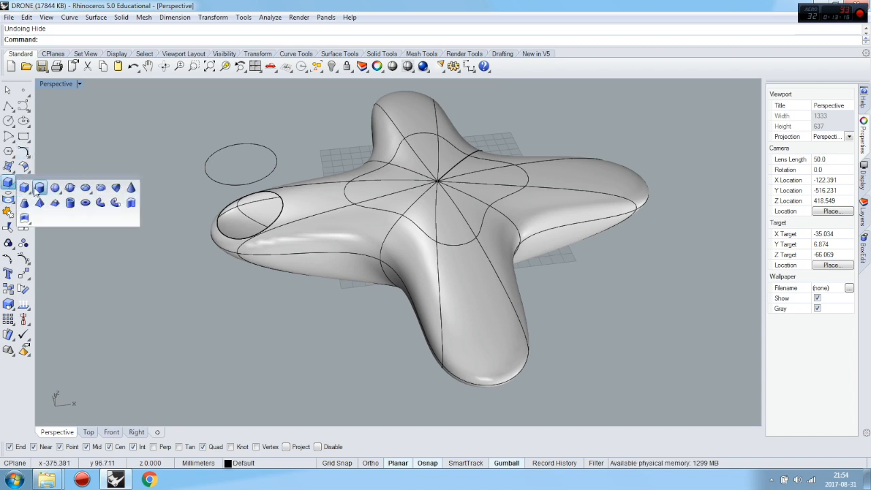
{"action": "left_click", "coordinate": [34, 188]}
{"action": "left_click", "coordinate": [241, 163]}
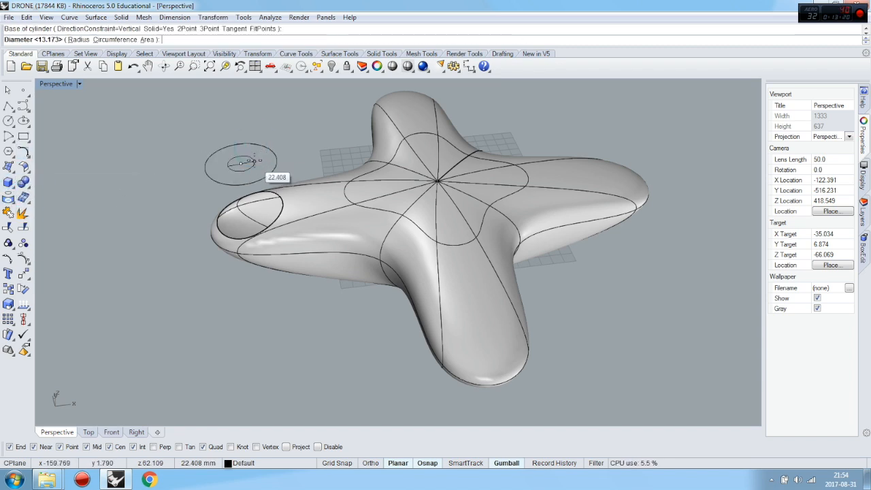
{"action": "left_click", "coordinate": [257, 160]}
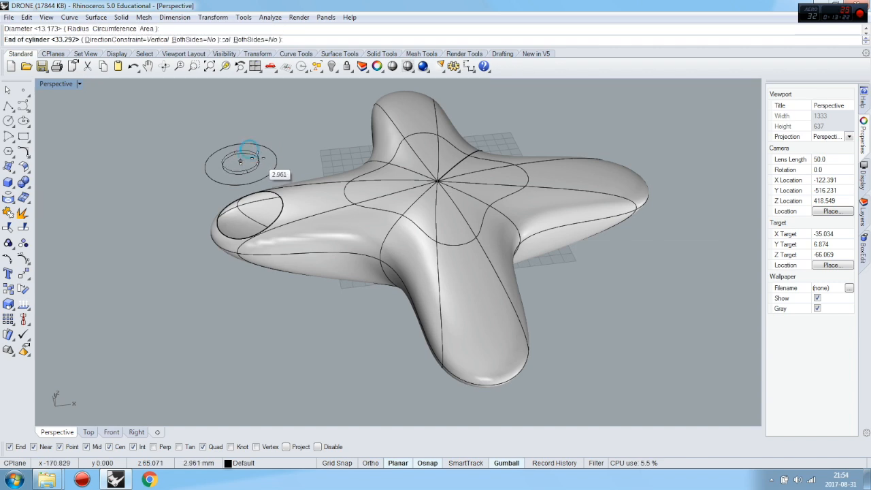
{"action": "right_click_drag", "start_coordinate": [288, 179], "coordinate": [291, 159]}
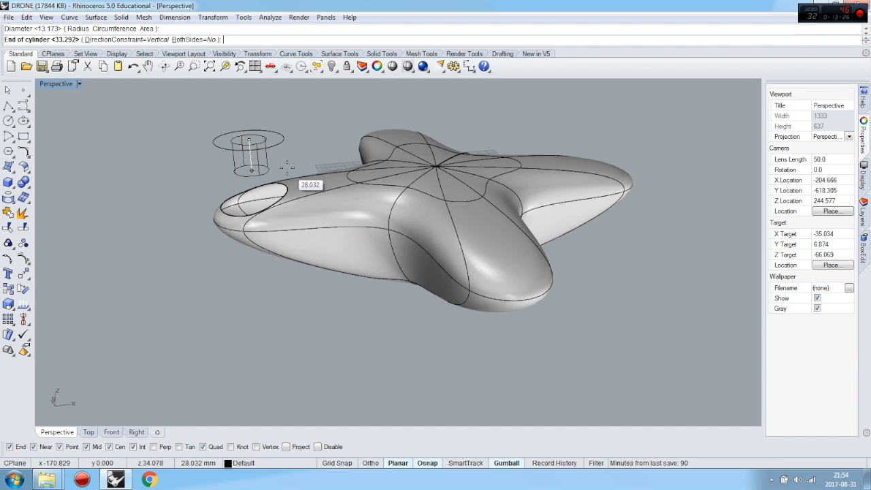
{"action": "left_click", "coordinate": [288, 169]}
Explode the cylinder into separate surfaces and delete its bottom cap
{"action": "right_click_drag", "start_coordinate": [275, 178], "coordinate": [271, 157]}
{"action": "left_click", "coordinate": [267, 157]}
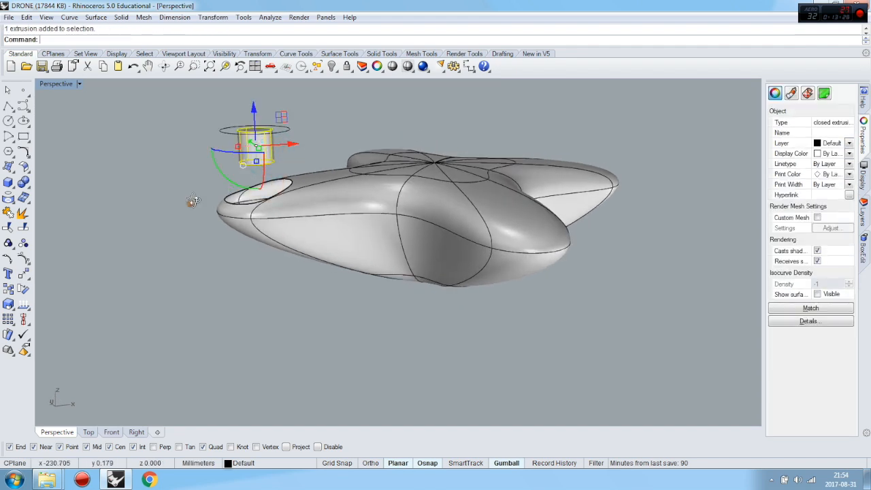
{"action": "right_click_drag", "start_coordinate": [189, 203], "coordinate": [171, 132]}
{"action": "scroll", "coordinate": [273, 280], "scroll_direction": "down", "scroll_amount": 2}
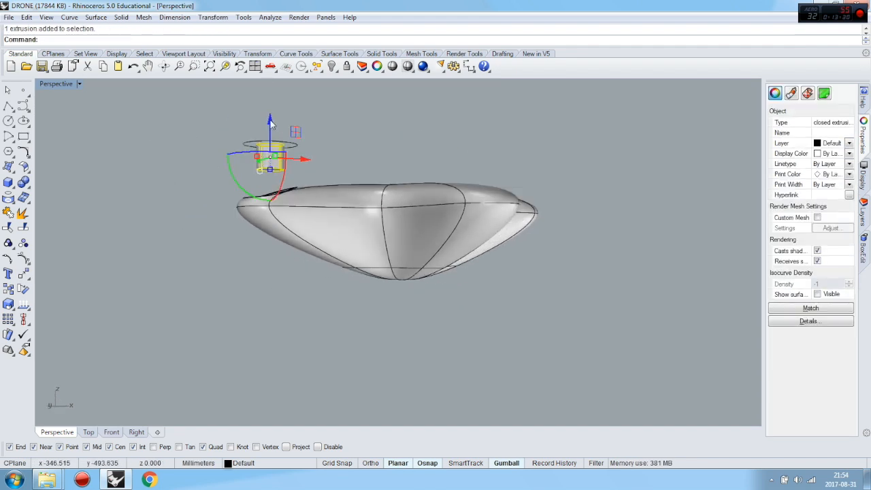
{"action": "scroll", "coordinate": [269, 126], "scroll_direction": "up", "scroll_amount": 6}
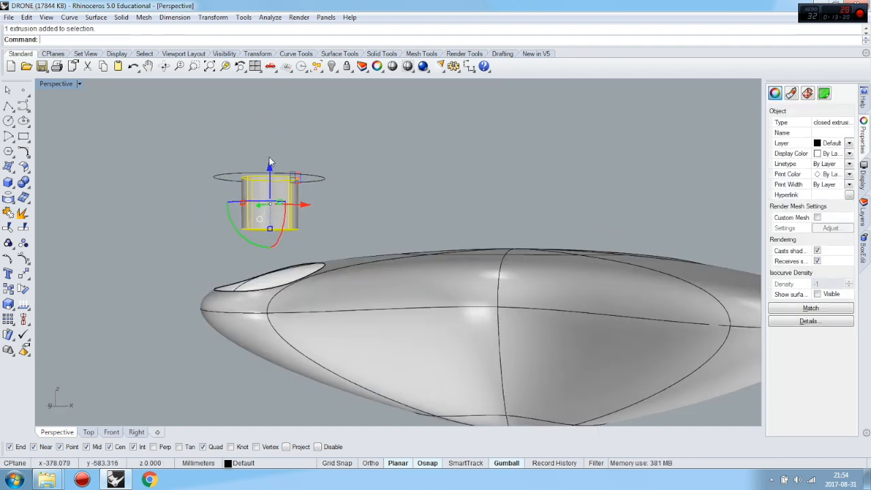
{"action": "left_click", "coordinate": [22, 215]}
{"action": "right_click_drag", "start_coordinate": [178, 261], "coordinate": [177, 243]}
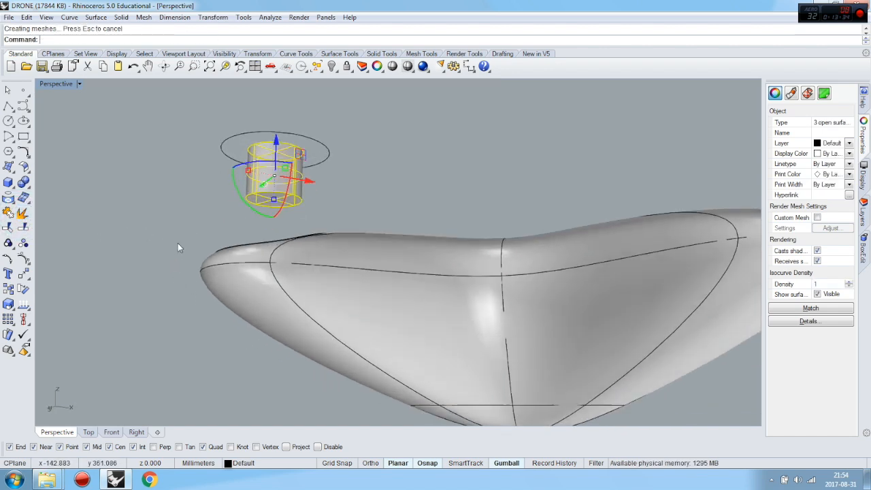
{"action": "left_click", "coordinate": [168, 225]}
{"action": "left_click", "coordinate": [272, 202]}
{"action": "key", "text": "Delete"}
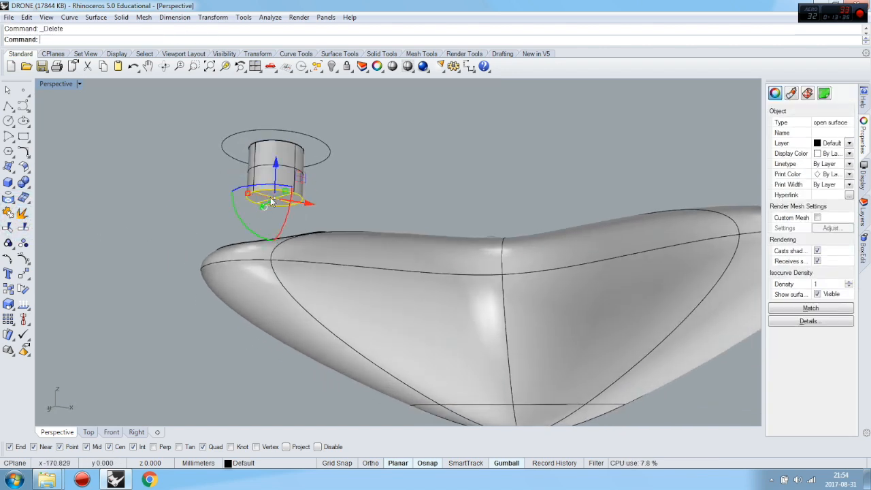
Delete the cylinder's top cap to leave an open tube
{"action": "right_click_drag", "start_coordinate": [244, 216], "coordinate": [241, 231]}
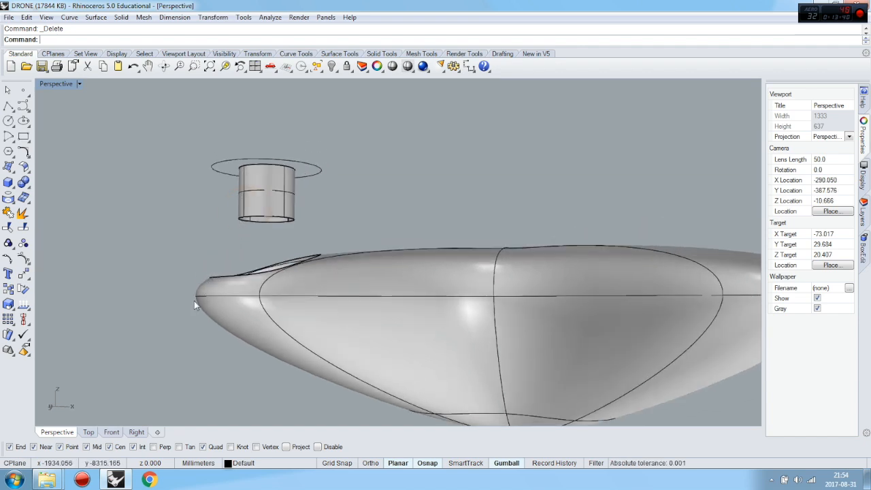
{"action": "right_click_drag", "start_coordinate": [210, 200], "coordinate": [257, 247]}
{"action": "left_click", "coordinate": [256, 246]}
{"action": "key", "text": "Delete"}
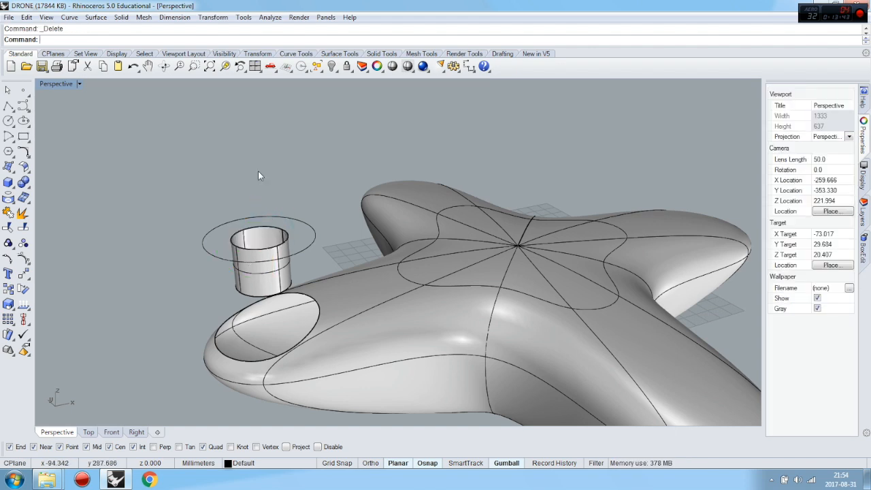
Lower the open cylinder slightly along the vertical axis beneath the floating circle
{"action": "right_click_drag", "start_coordinate": [223, 262], "coordinate": [258, 176]}
{"action": "left_click", "coordinate": [258, 177]}
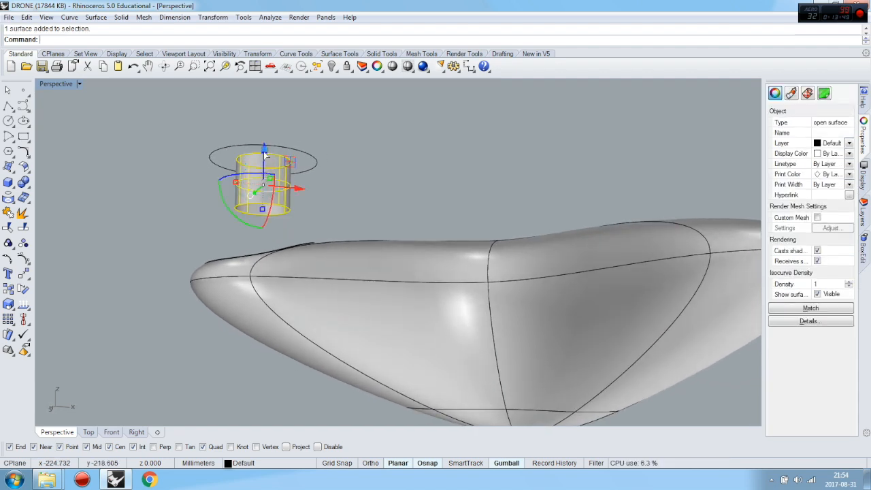
{"action": "left_click_drag", "start_coordinate": [265, 155], "coordinate": [265, 162]}
{"action": "left_click", "coordinate": [229, 201]}
{"action": "right_click_drag", "start_coordinate": [342, 184], "coordinate": [320, 178]}
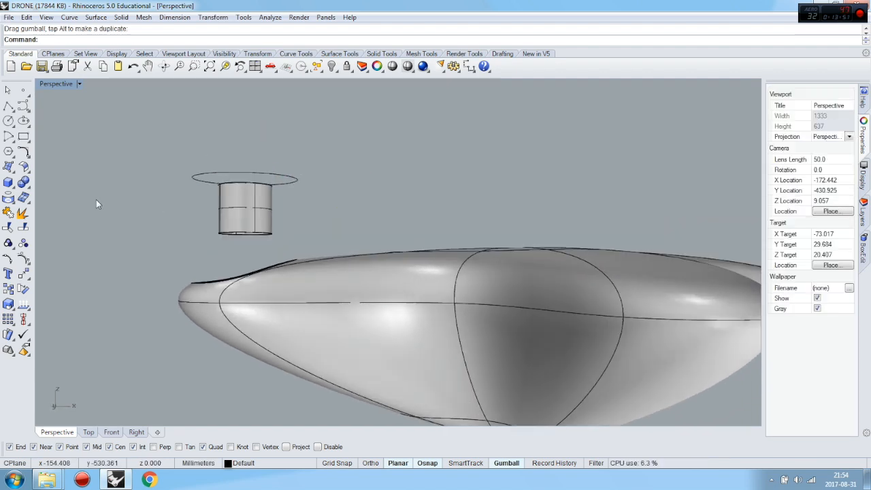
Start a surface blend between the open cylinder's bottom edge and the oval opening's edge on the arm tip, accepting the seam points
{"action": "left_click", "coordinate": [24, 167]}
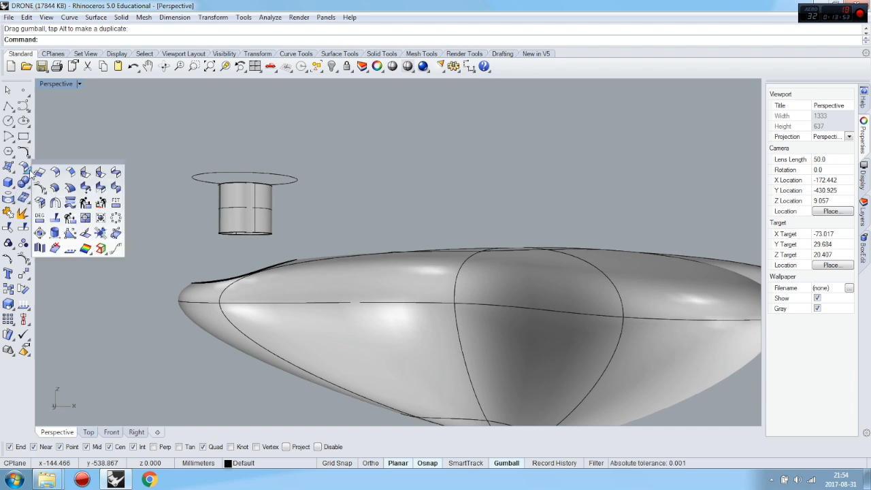
{"action": "left_click", "coordinate": [115, 172]}
{"action": "right_click_drag", "start_coordinate": [211, 247], "coordinate": [244, 305]}
{"action": "left_click", "coordinate": [231, 239]}
{"action": "left_click", "coordinate": [243, 305]}
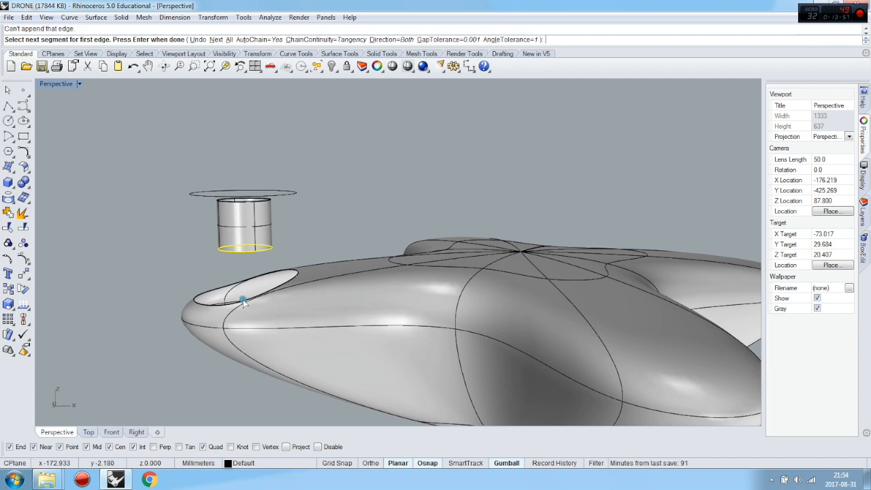
{"action": "key", "text": "Return"}
{"action": "right_click_drag", "start_coordinate": [187, 278], "coordinate": [190, 248]}
{"action": "scroll", "coordinate": [190, 250], "scroll_direction": "up", "scroll_amount": 3}
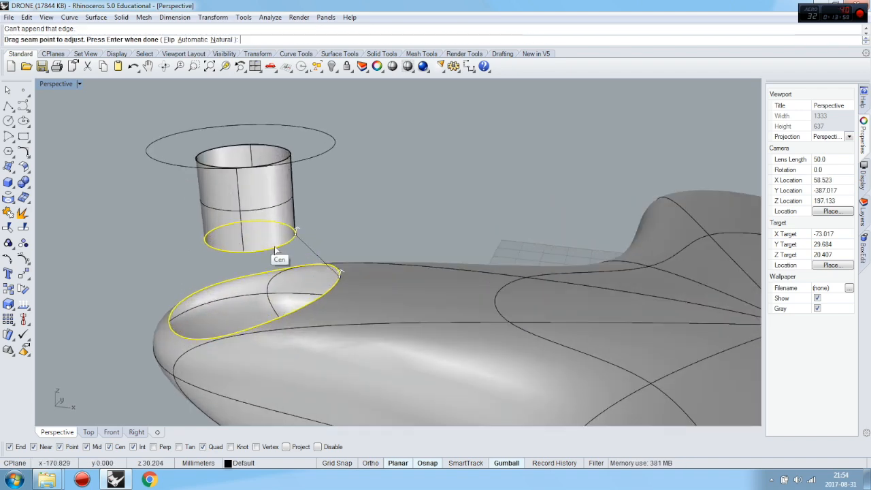
{"action": "right_click_drag", "start_coordinate": [315, 245], "coordinate": [308, 233]}
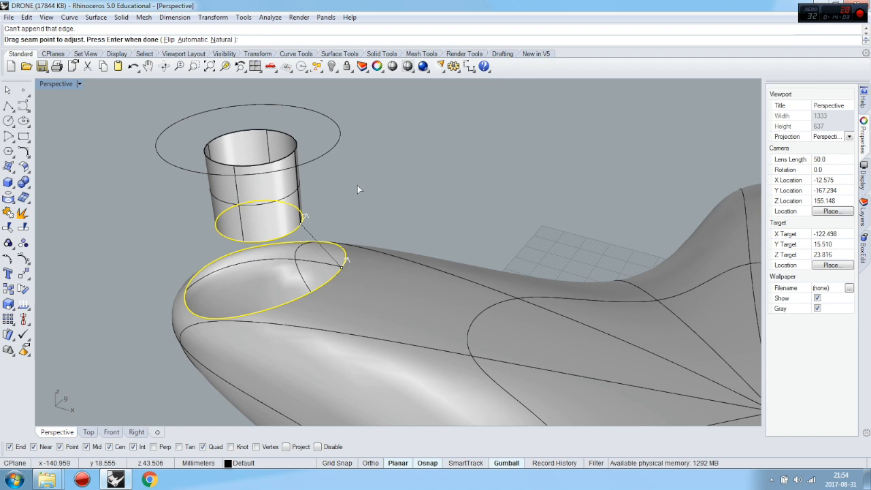
{"action": "key", "text": "Return"}
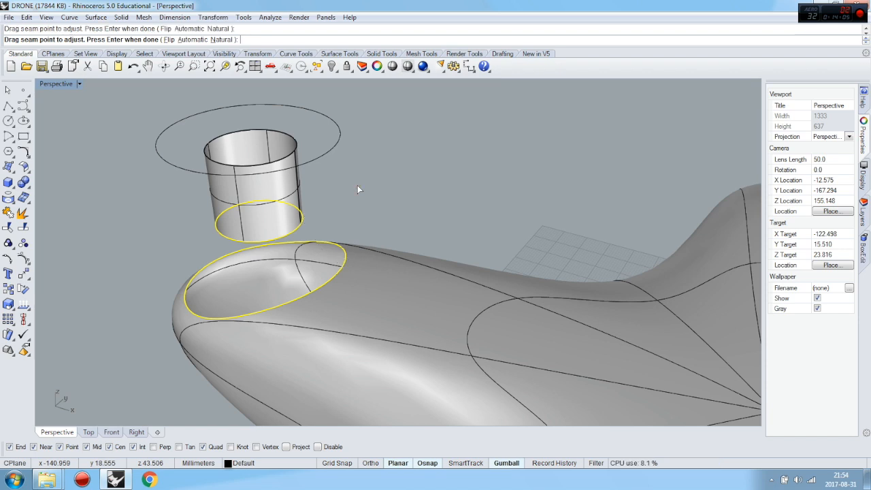
Create the previewed blend surface with bulge values of 0.847 at the cylinder edge and 0.529 at the arm opening
{"action": "left_click_drag", "start_coordinate": [164, 141], "coordinate": [574, 112]}
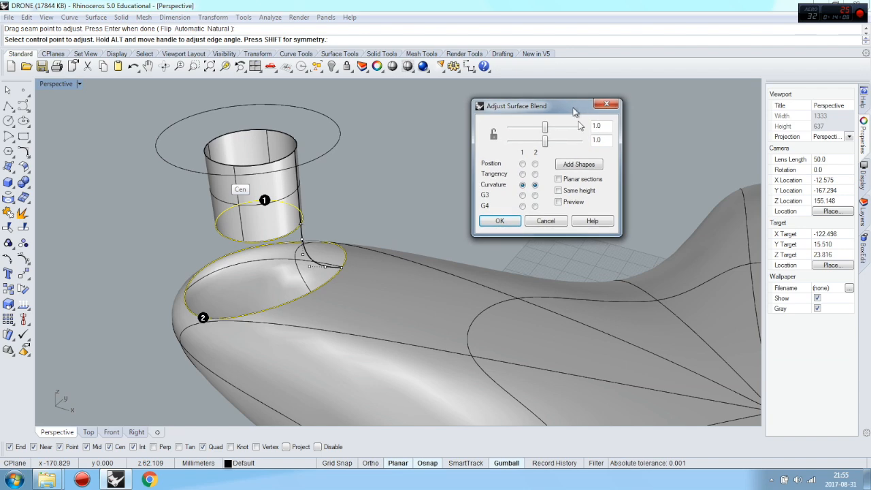
{"action": "left_click", "coordinate": [559, 202]}
{"action": "right_click_drag", "start_coordinate": [418, 249], "coordinate": [332, 274]}
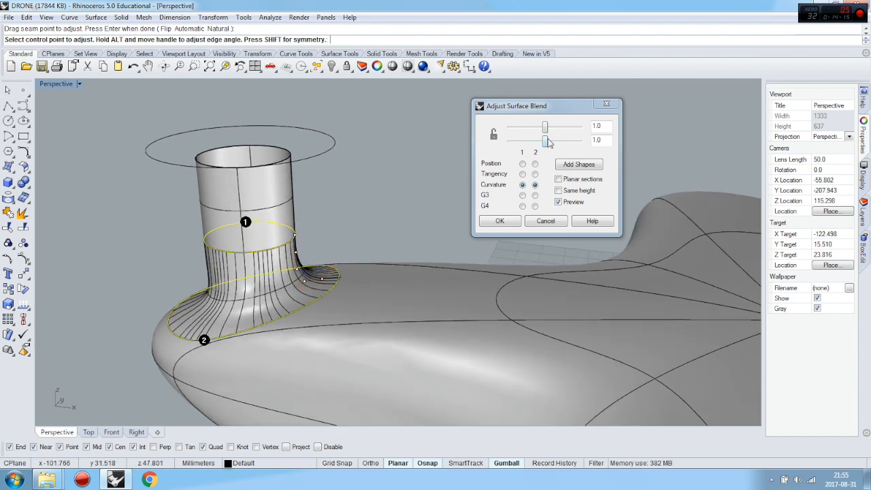
{"action": "mouse_move", "coordinate": [548, 141]}
{"action": "left_mouse_down"}
{"action": "mouse_move", "coordinate": [506, 143]}
{"action": "mouse_move", "coordinate": [526, 128]}
{"action": "mouse_move", "coordinate": [542, 131]}
{"action": "left_mouse_up"}
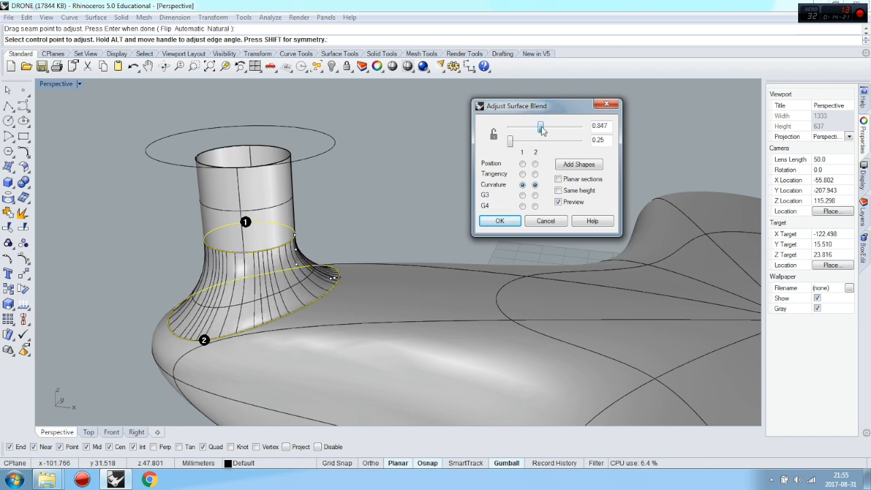
{"action": "left_click_drag", "start_coordinate": [515, 144], "coordinate": [528, 145]}
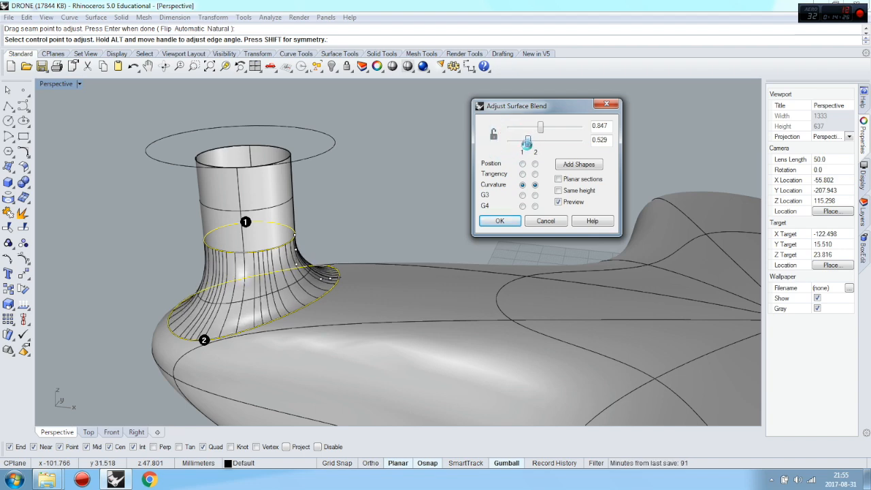
{"action": "left_click", "coordinate": [501, 221]}
Delete the open cylinder above the blend surface and the floating circle
{"action": "right_click_drag", "start_coordinate": [330, 218], "coordinate": [415, 167]}
{"action": "left_click", "coordinate": [348, 162]}
{"action": "key", "text": "Delete"}
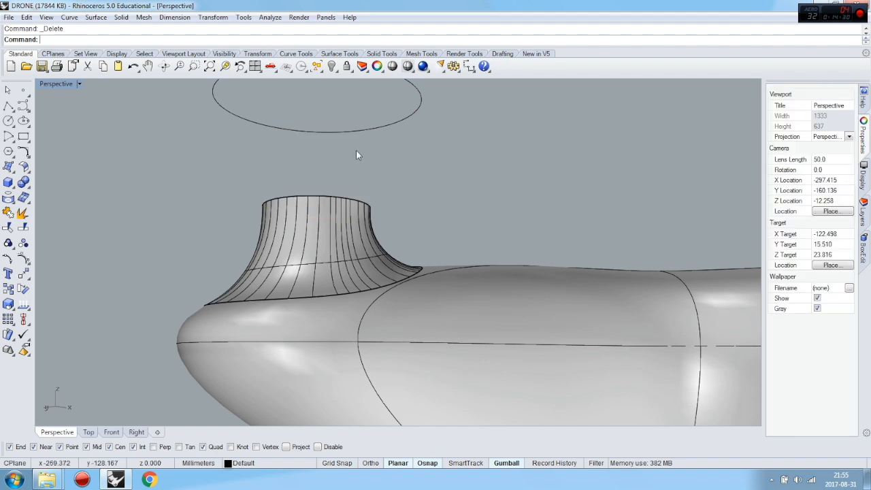
{"action": "right_click_drag", "start_coordinate": [350, 156], "coordinate": [358, 147]}
{"action": "left_click", "coordinate": [369, 130]}
{"action": "key", "text": "Delete"}
Turn off the isocurve display on the blended motor mount surface
{"action": "right_click_drag", "start_coordinate": [420, 151], "coordinate": [344, 194]}
{"action": "left_click", "coordinate": [310, 232]}
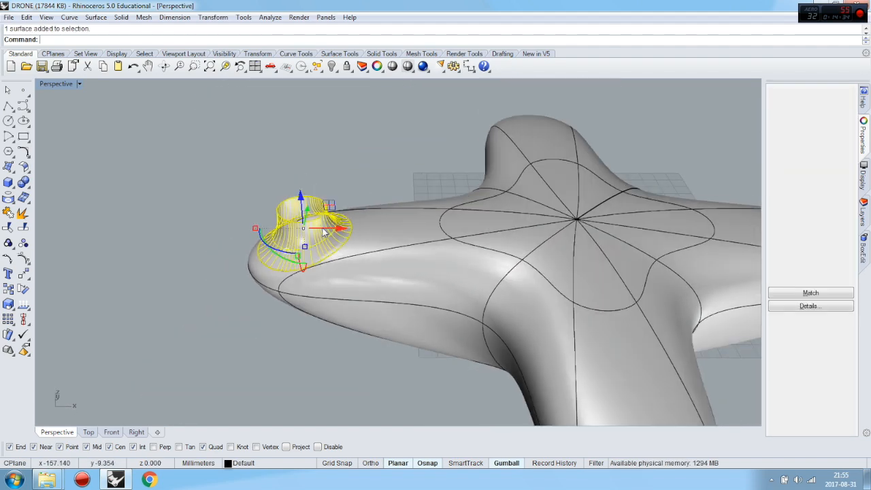
{"action": "left_click", "coordinate": [817, 294]}
{"action": "left_click", "coordinate": [346, 169]}
Polar array the blended motor mount around the body's centre point with 4 items over 360 degrees
{"action": "right_click_drag", "start_coordinate": [346, 169], "coordinate": [400, 194]}
{"action": "left_click", "coordinate": [343, 263]}
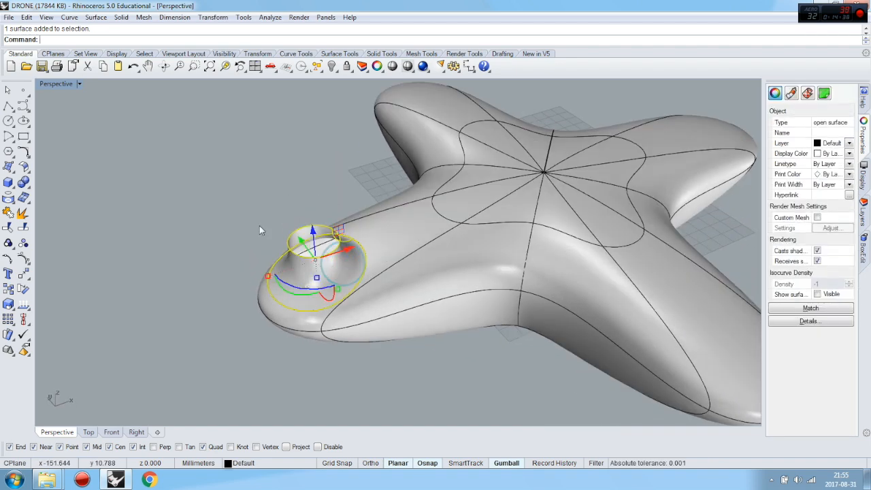
{"action": "left_click", "coordinate": [24, 275]}
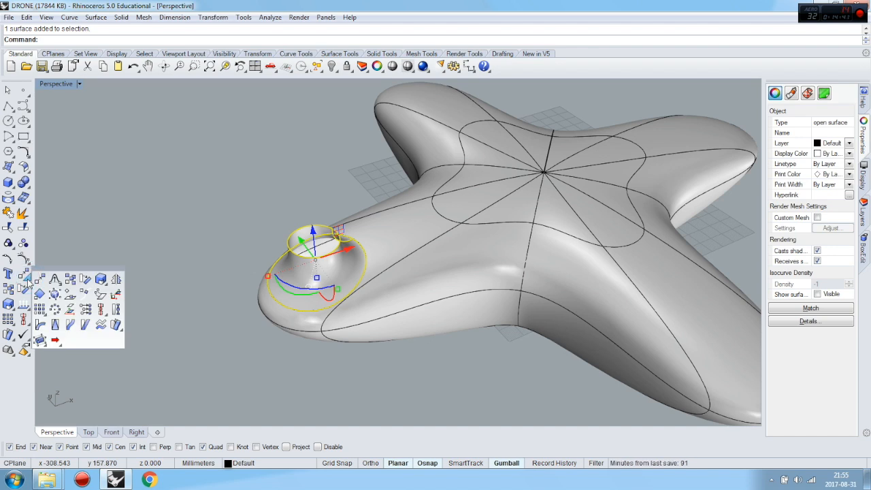
{"action": "left_click", "coordinate": [55, 311]}
{"action": "right_click_drag", "start_coordinate": [534, 167], "coordinate": [511, 205]}
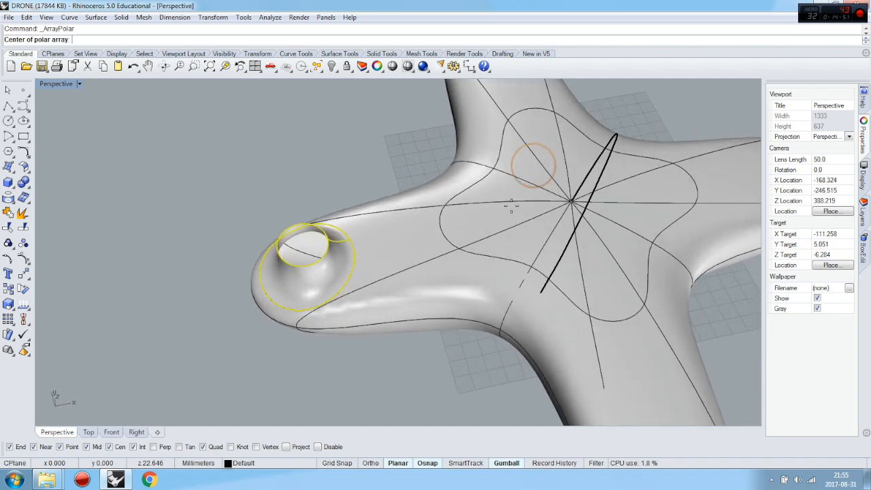
{"action": "scroll", "coordinate": [303, 225], "scroll_direction": "down", "scroll_amount": 4}
{"action": "scroll", "coordinate": [431, 225], "scroll_direction": "up", "scroll_amount": 3}
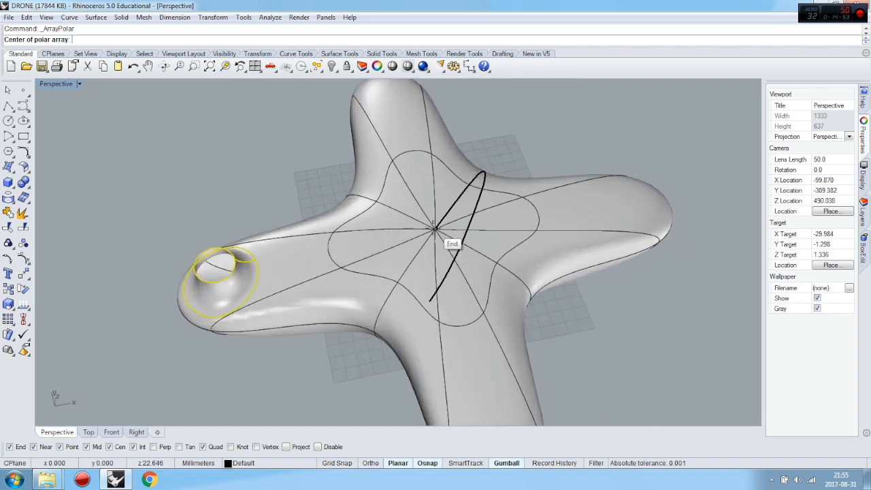
{"action": "left_click", "coordinate": [435, 230]}
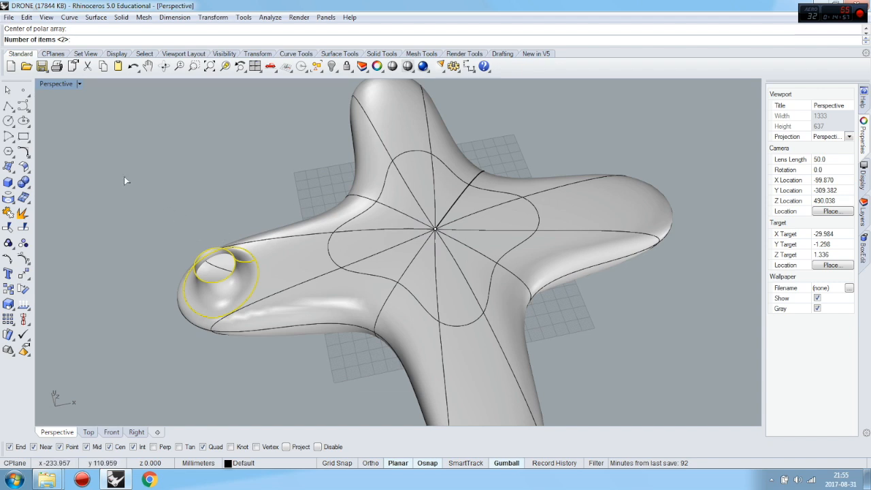
{"action": "type", "text": "4"}
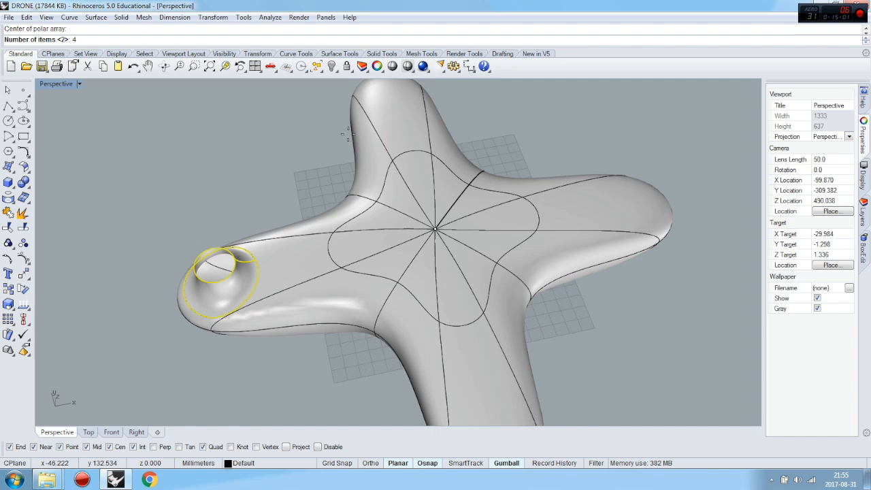
{"action": "key", "text": "Return"}
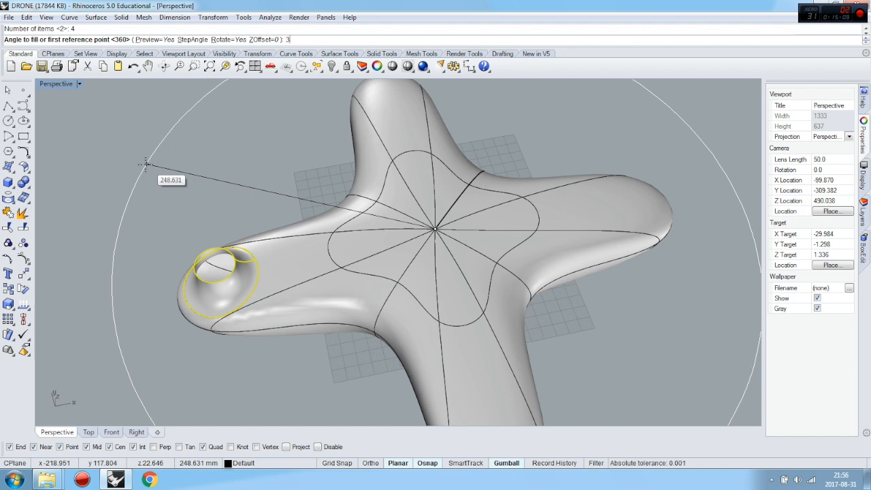
{"action": "type", "text": "60"}
{"action": "key", "text": "Return"}
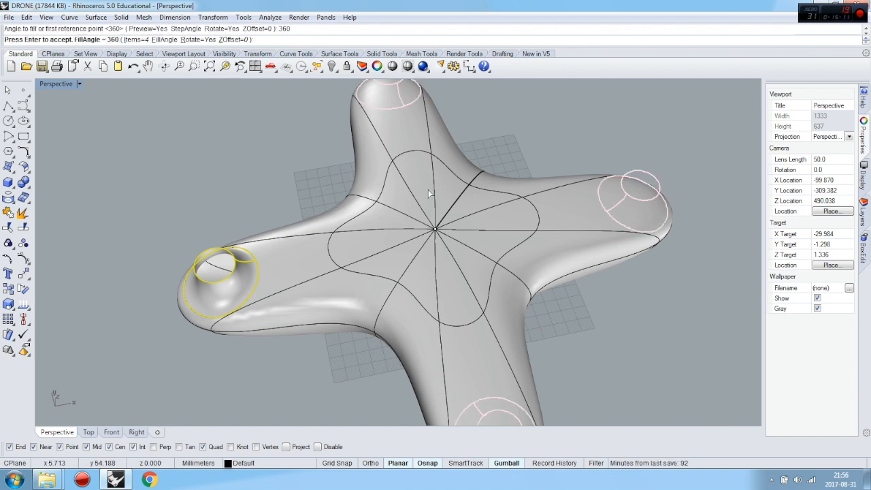
{"action": "scroll", "coordinate": [422, 196], "scroll_direction": "down", "scroll_amount": 4}
{"action": "key", "text": "Return"}
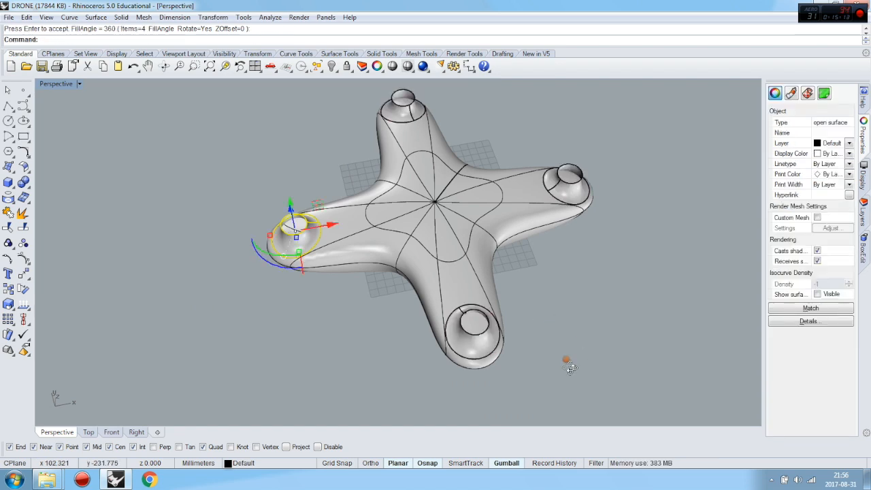
{"action": "right_click_drag", "start_coordinate": [582, 364], "coordinate": [560, 360]}
{"action": "left_click", "coordinate": [428, 126]}
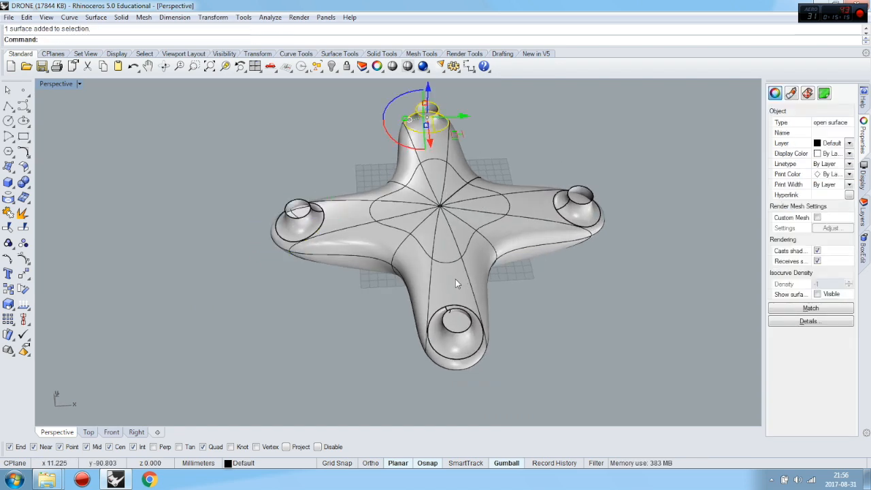
{"action": "left_click", "coordinate": [466, 334], "text": "shift"}
{"action": "left_click", "coordinate": [578, 207], "text": "shift"}
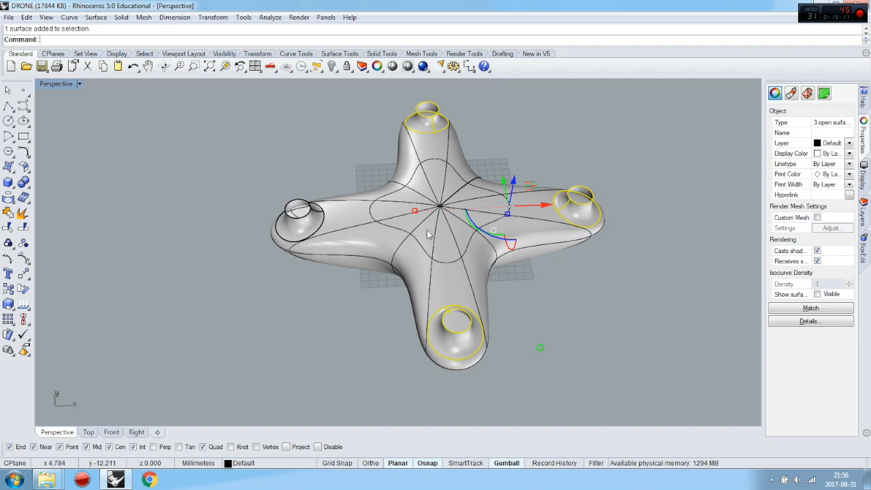
{"action": "left_click", "coordinate": [8, 227]}
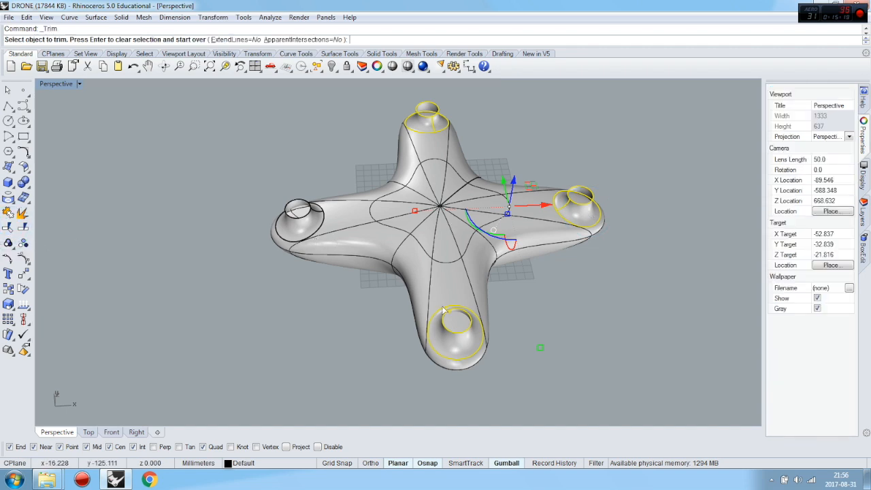
{"action": "left_click", "coordinate": [462, 329]}
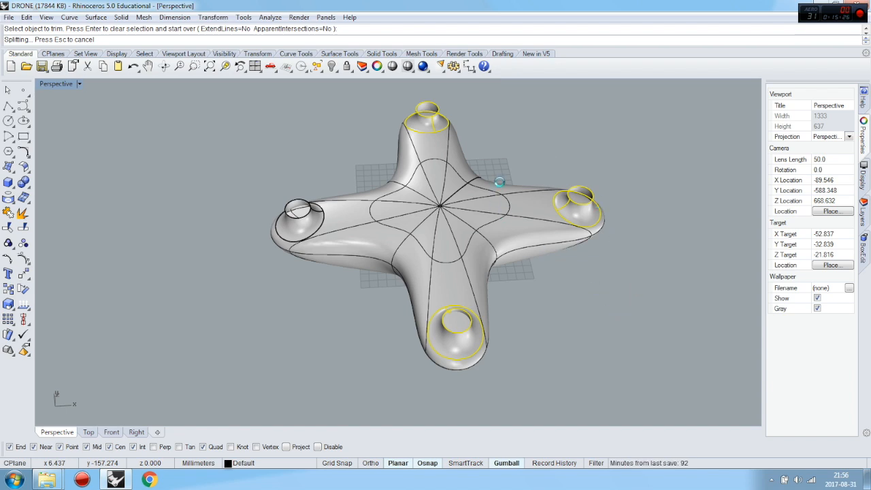
{"action": "key", "text": "Escape"}
Try to trim the body surface inside the front arm's motor mount, using that mount alone as the cutter
{"action": "left_click", "coordinate": [467, 349]}
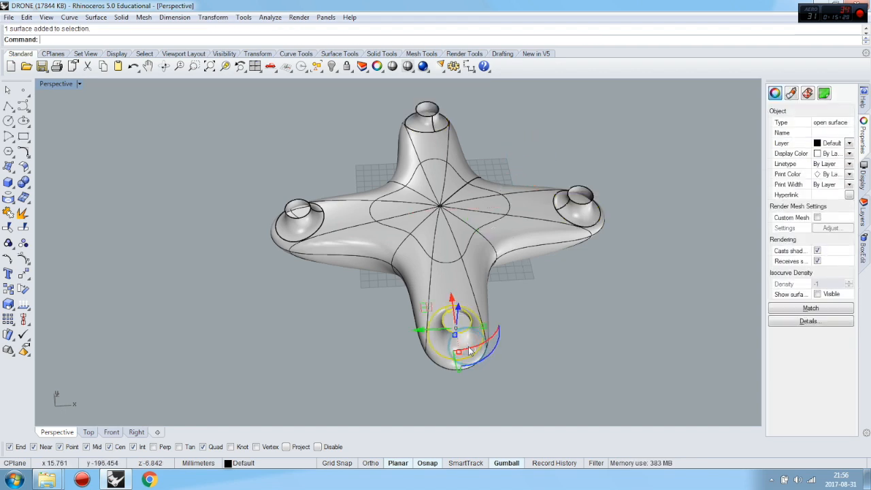
{"action": "right_click", "coordinate": [467, 347]}
{"action": "left_click", "coordinate": [464, 324]}
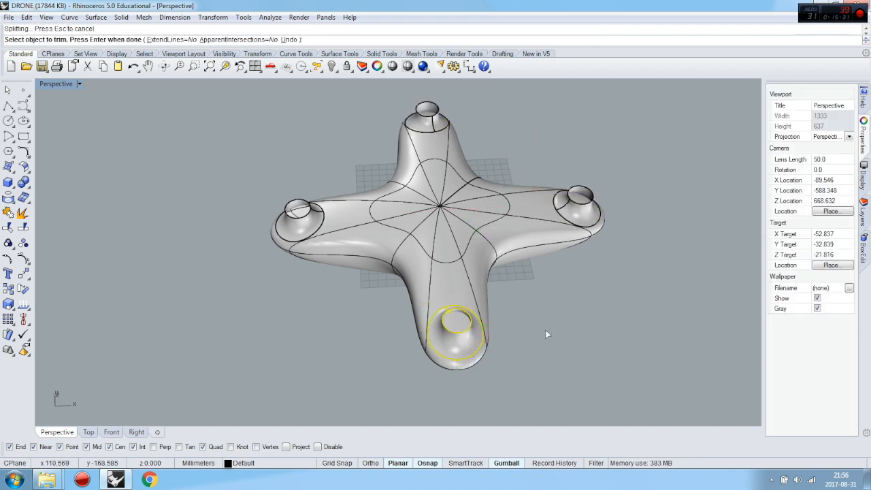
{"action": "left_click", "coordinate": [7, 89]}
{"action": "right_click_drag", "start_coordinate": [386, 304], "coordinate": [372, 303]}
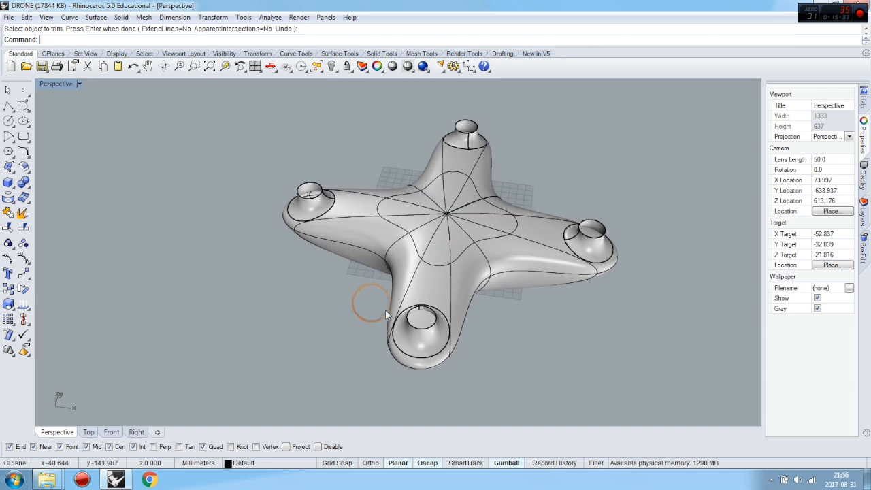
{"action": "scroll", "coordinate": [429, 345], "scroll_direction": "up", "scroll_amount": 8}
{"action": "scroll", "coordinate": [398, 305], "scroll_direction": "down", "scroll_amount": 8}
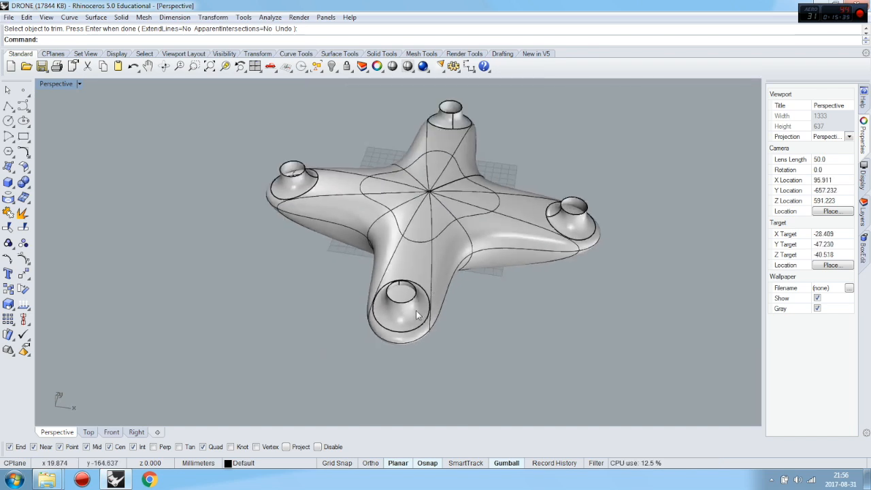
Trim away the body surface inside the front arm's motor mount
{"action": "left_click", "coordinate": [422, 313]}
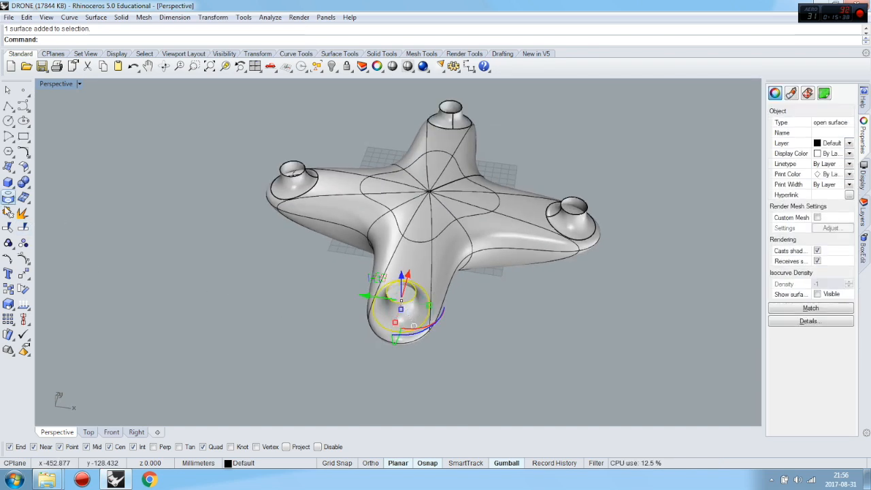
{"action": "left_click", "coordinate": [9, 227]}
{"action": "left_click", "coordinate": [406, 295]}
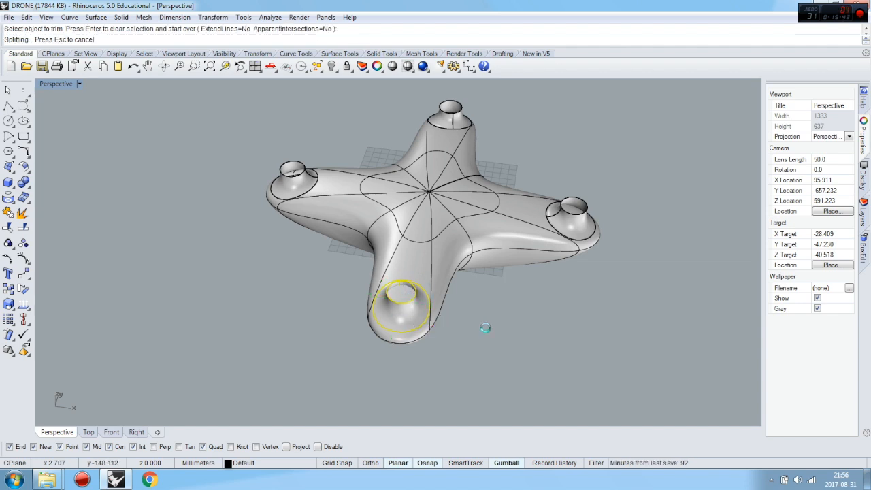
{"action": "key", "text": "Return"}
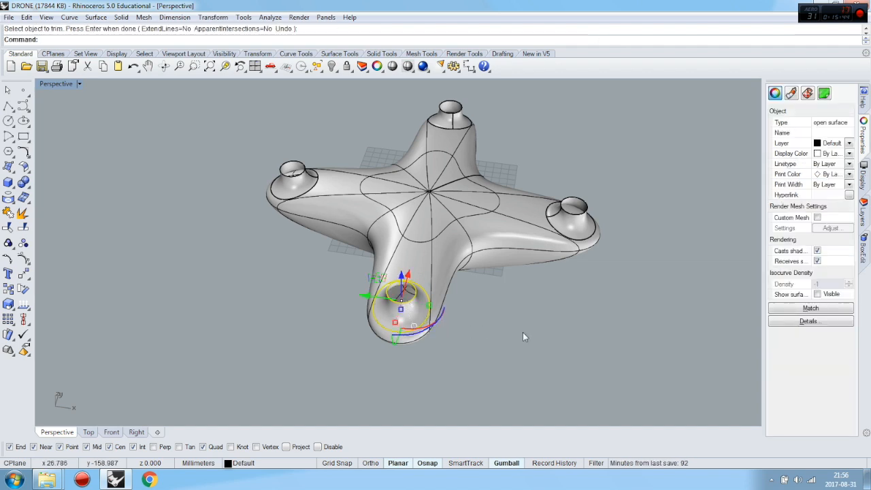
{"action": "left_click", "coordinate": [624, 362]}
Trim away the body surface inside the motor mount on the next arm to the right of the front one
{"action": "right_click_drag", "start_coordinate": [454, 331], "coordinate": [375, 300]}
{"action": "scroll", "coordinate": [368, 284], "scroll_direction": "up", "scroll_amount": 10}
{"action": "scroll", "coordinate": [368, 285], "scroll_direction": "down", "scroll_amount": 10}
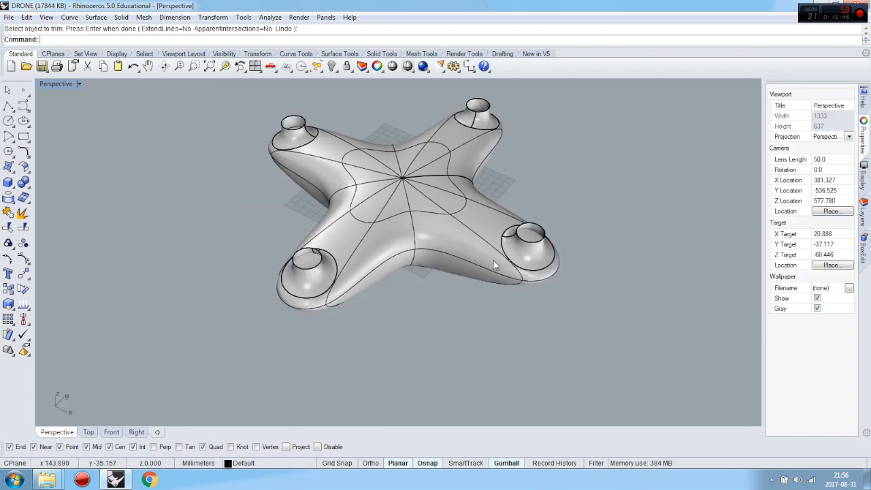
{"action": "left_click", "coordinate": [542, 256]}
{"action": "key", "text": "Return"}
{"action": "scroll", "coordinate": [551, 245], "scroll_direction": "up", "scroll_amount": 5}
{"action": "left_click", "coordinate": [554, 243]}
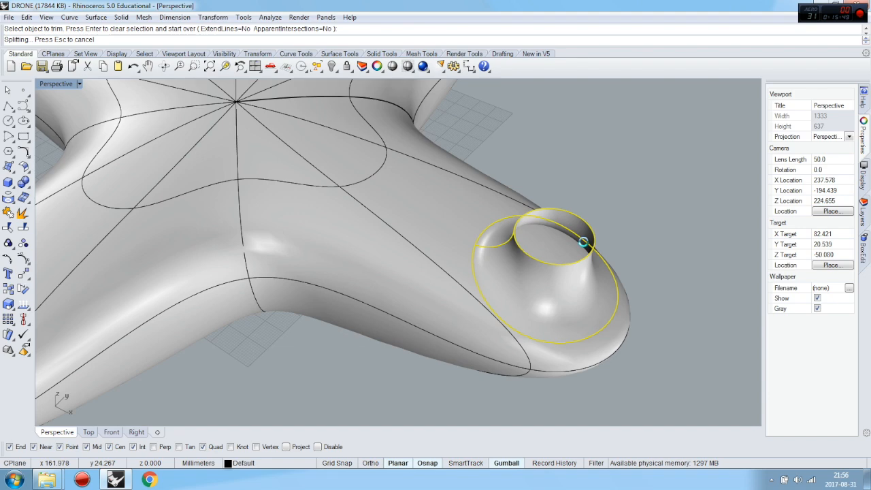
{"action": "left_click", "coordinate": [583, 246]}
{"action": "scroll", "coordinate": [460, 222], "scroll_direction": "down", "scroll_amount": 5}
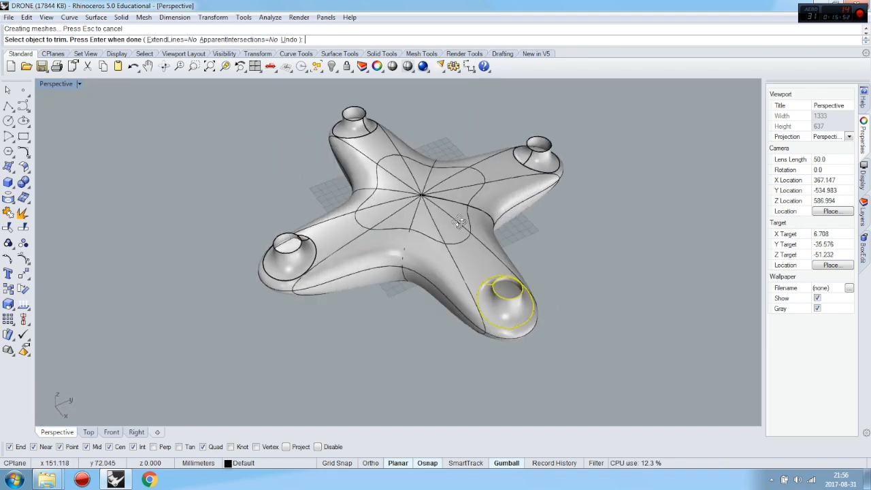
{"action": "right_click_drag", "start_coordinate": [461, 222], "coordinate": [578, 255]}
{"action": "key", "text": "Return"}
{"action": "key", "text": "Escape"}
Hide the motor mount on the right-hand arm to check the body surface beneath it, and restore the mount
{"action": "scroll", "coordinate": [590, 261], "scroll_direction": "up", "scroll_amount": 5}
{"action": "left_click", "coordinate": [590, 261]}
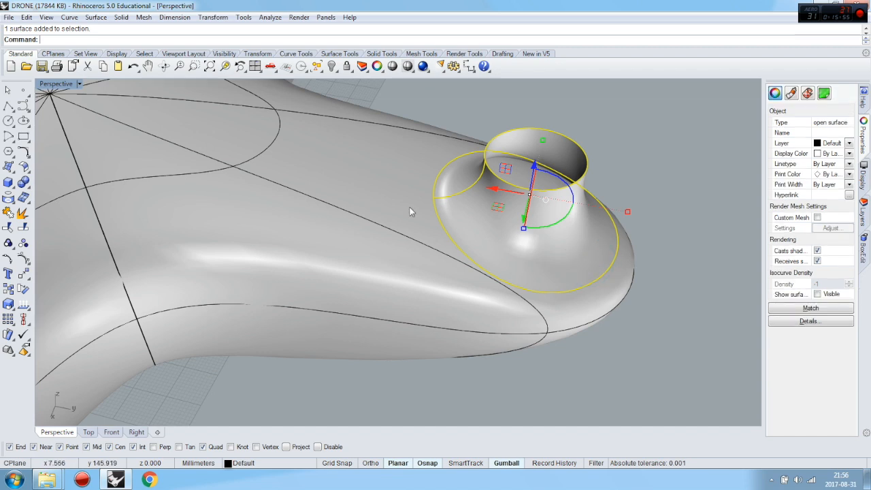
{"action": "left_click", "coordinate": [332, 66]}
{"action": "right_click_drag", "start_coordinate": [584, 218], "coordinate": [531, 235]}
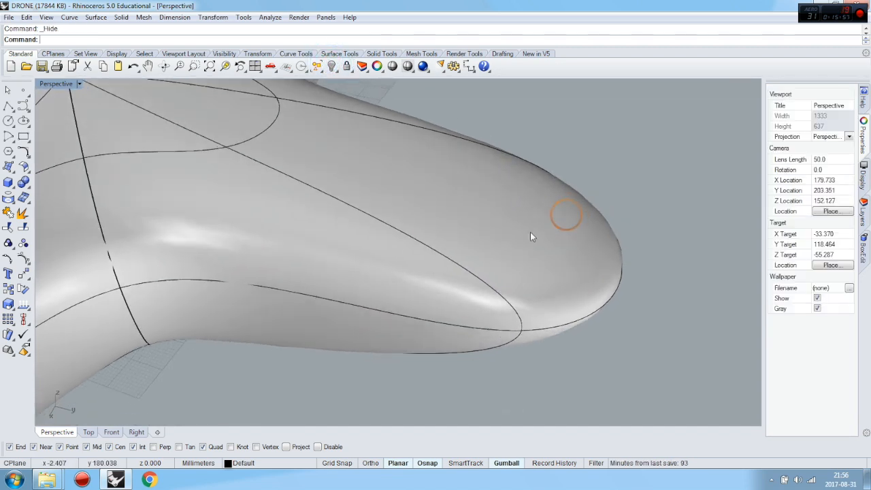
{"action": "scroll", "coordinate": [535, 219], "scroll_direction": "down", "scroll_amount": 4}
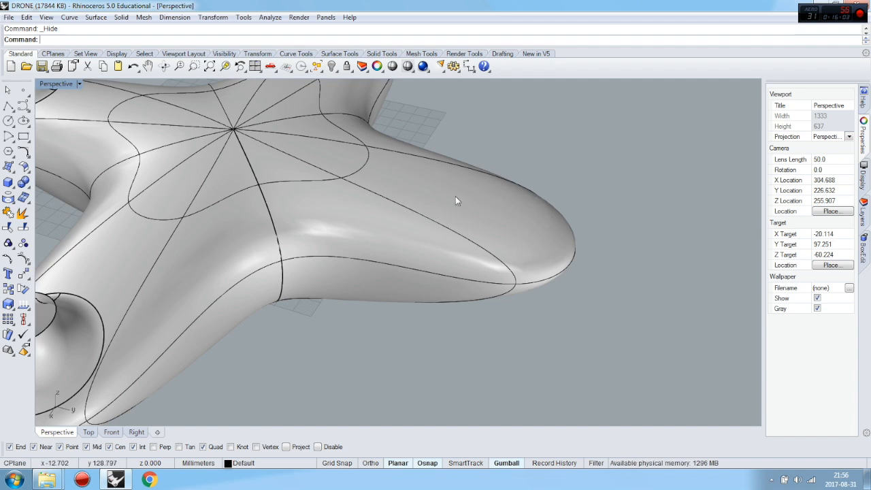
{"action": "key", "text": "ctrl+z"}
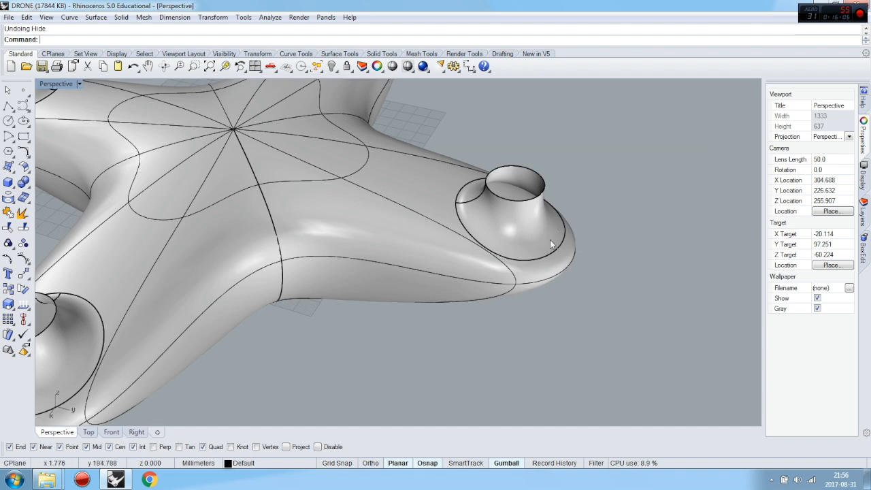
Trim away the body surface inside the right-hand arm's motor mount, using that mount as the cutter
{"action": "left_click", "coordinate": [554, 245]}
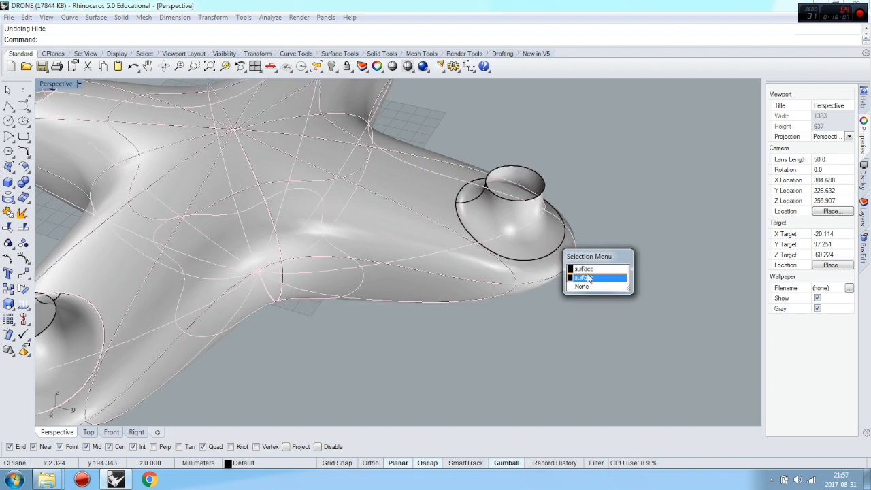
{"action": "left_click", "coordinate": [585, 270]}
{"action": "left_click", "coordinate": [22, 228]}
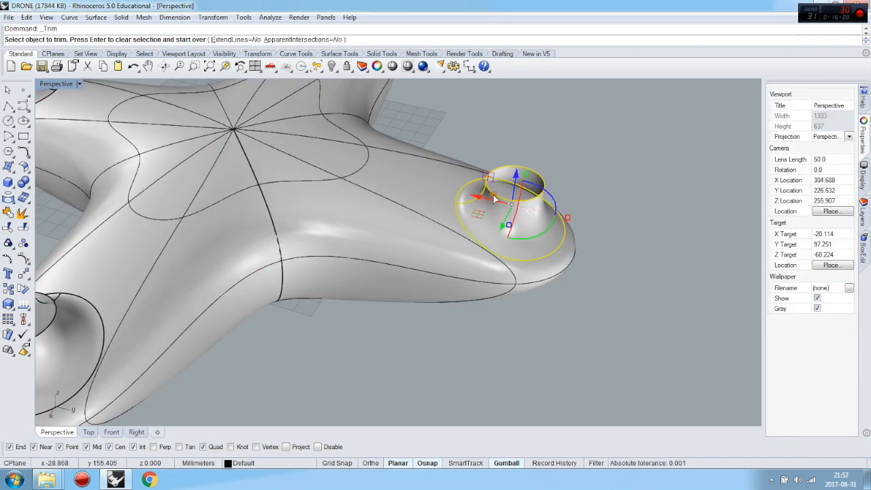
{"action": "right_click_drag", "start_coordinate": [500, 196], "coordinate": [494, 208]}
{"action": "left_click", "coordinate": [494, 239]}
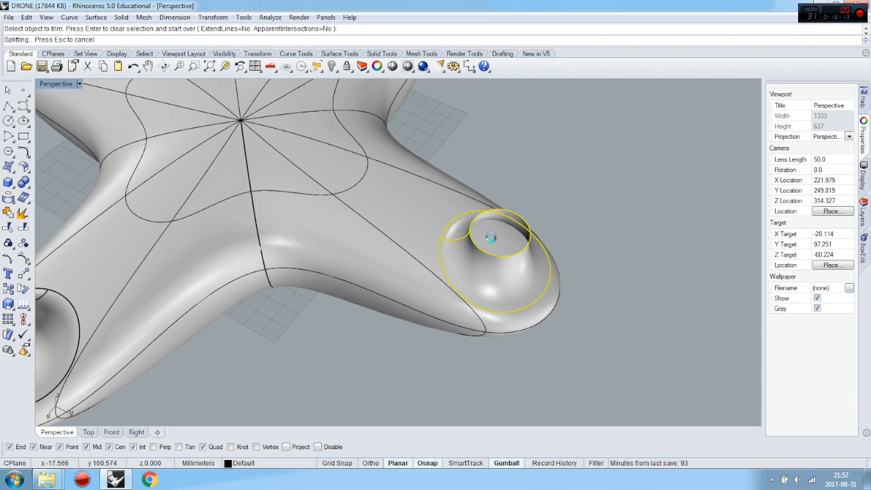
{"action": "right_click", "coordinate": [53, 168]}
{"action": "left_click", "coordinate": [568, 194]}
Hide the right-hand arm's motor mount again to inspect the trimmed opening, and undo the hiding
{"action": "left_click", "coordinate": [522, 267]}
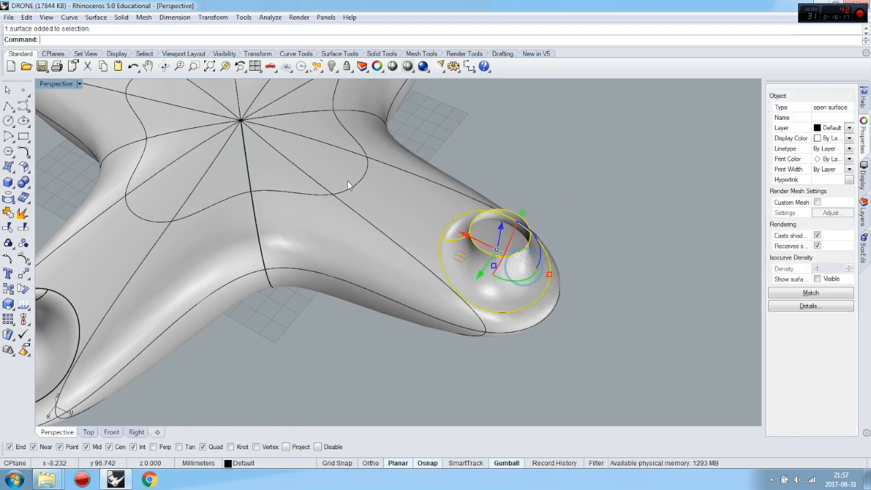
{"action": "left_click", "coordinate": [332, 66]}
{"action": "right_click_drag", "start_coordinate": [475, 142], "coordinate": [593, 236]}
{"action": "key", "text": "ctrl+z"}
Join the drone body and all four motor mounts into a single polysurface
{"action": "scroll", "coordinate": [618, 258], "scroll_direction": "down", "scroll_amount": 6}
{"action": "left_click_drag", "start_coordinate": [394, 202], "coordinate": [298, 110]}
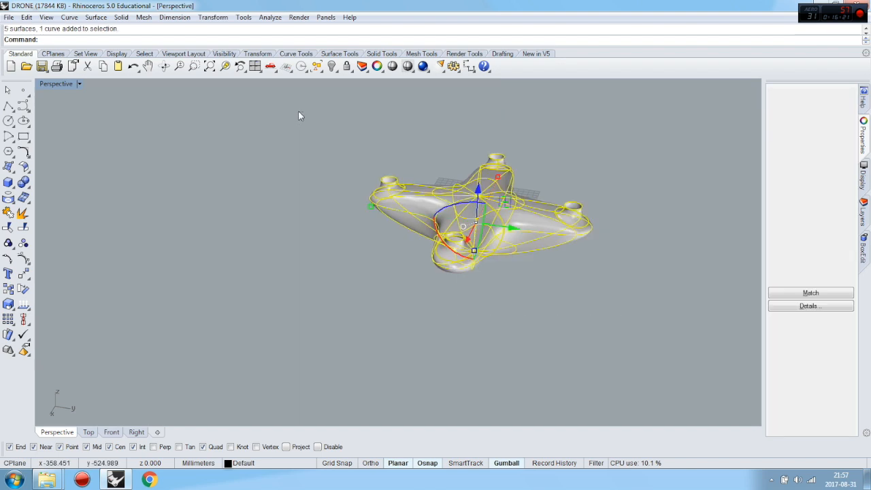
{"action": "left_click", "coordinate": [8, 214]}
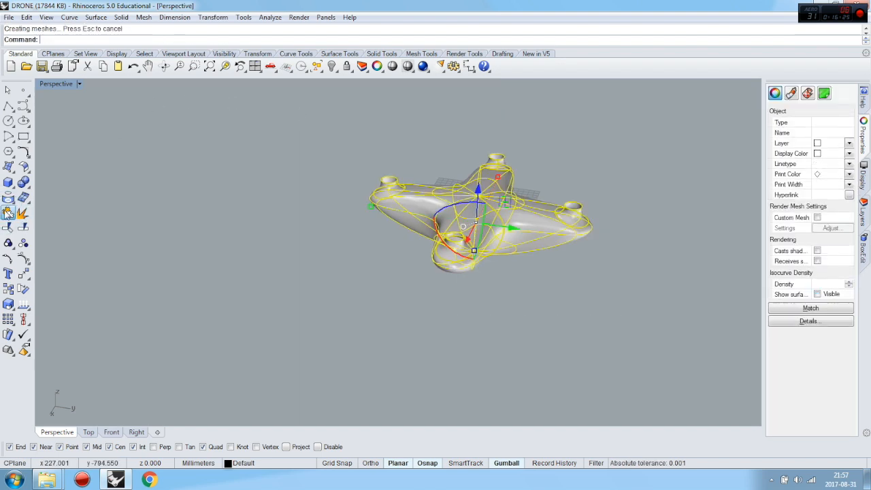
{"action": "left_click", "coordinate": [533, 243]}
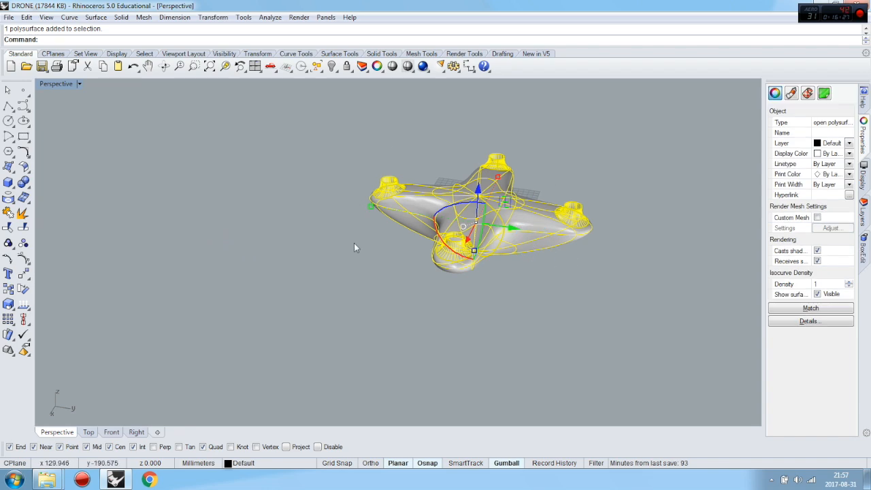
{"action": "left_click", "coordinate": [593, 309]}
{"action": "scroll", "coordinate": [563, 279], "scroll_direction": "up", "scroll_amount": 10}
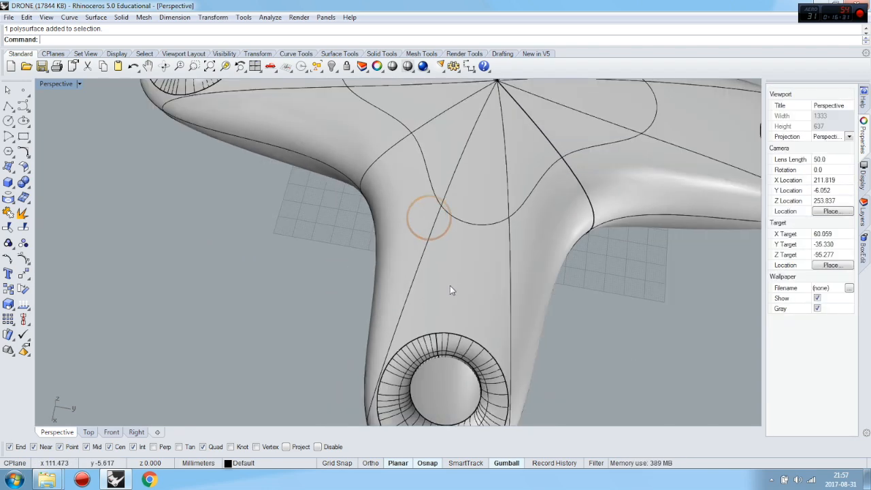
{"action": "scroll", "coordinate": [450, 285], "scroll_direction": "down", "scroll_amount": 11}
{"action": "scroll", "coordinate": [362, 211], "scroll_direction": "up", "scroll_amount": 8}
{"action": "scroll", "coordinate": [410, 280], "scroll_direction": "down", "scroll_amount": 4}
{"action": "right_click_drag", "start_coordinate": [411, 283], "coordinate": [454, 227]}
{"action": "left_click", "coordinate": [454, 225]}
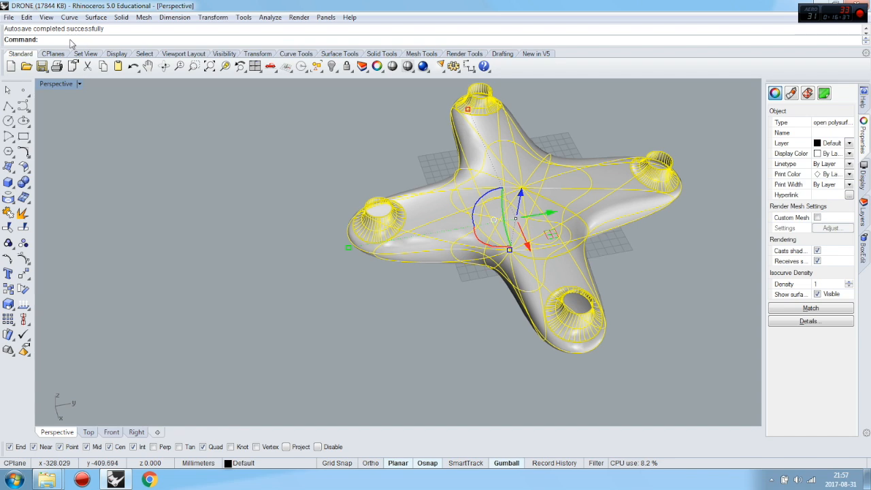
{"action": "left_click", "coordinate": [29, 193]}
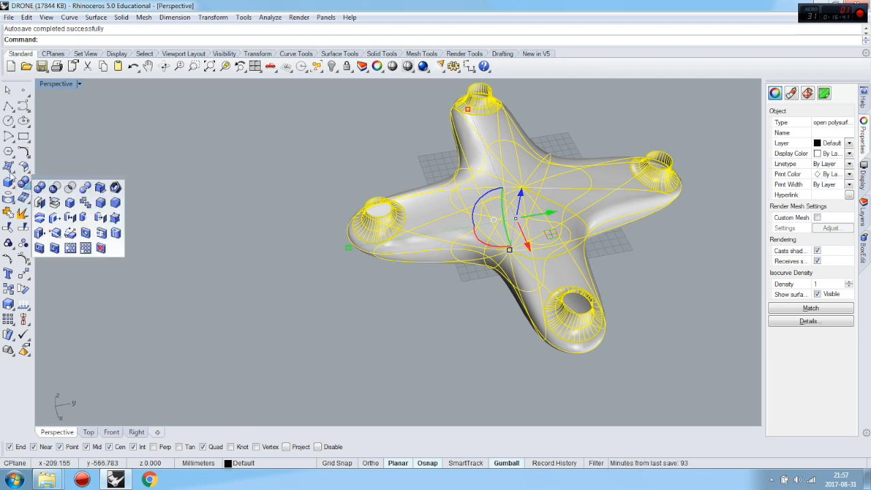
{"action": "left_click", "coordinate": [10, 170]}
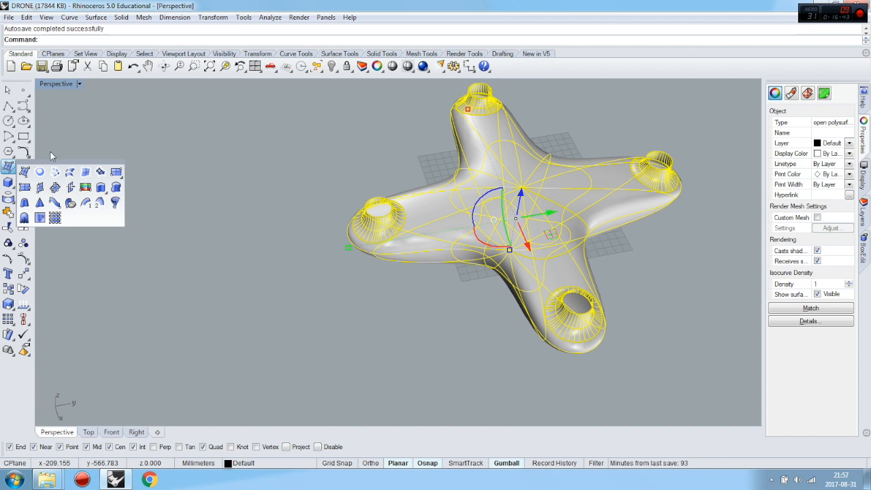
{"action": "left_click", "coordinate": [52, 153]}
{"action": "left_click", "coordinate": [24, 169]}
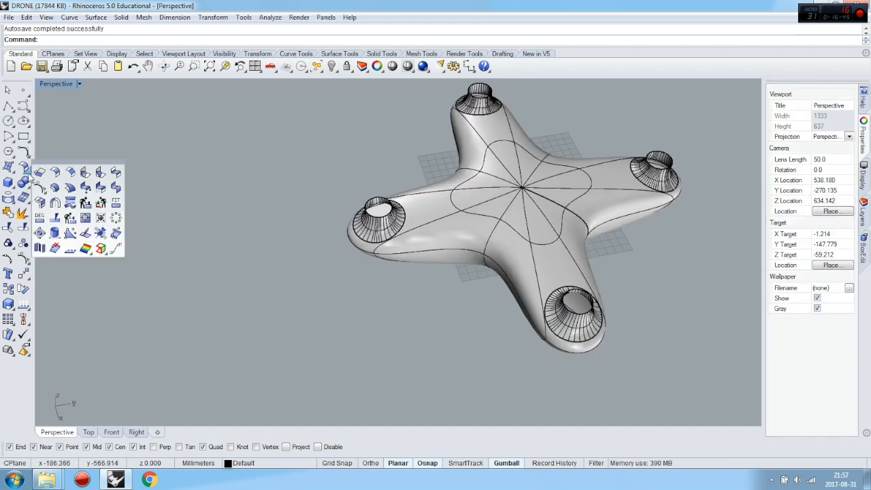
Cap the planar holes at the tops of the four motor mounts on the joined drone body
{"action": "left_click", "coordinate": [24, 184]}
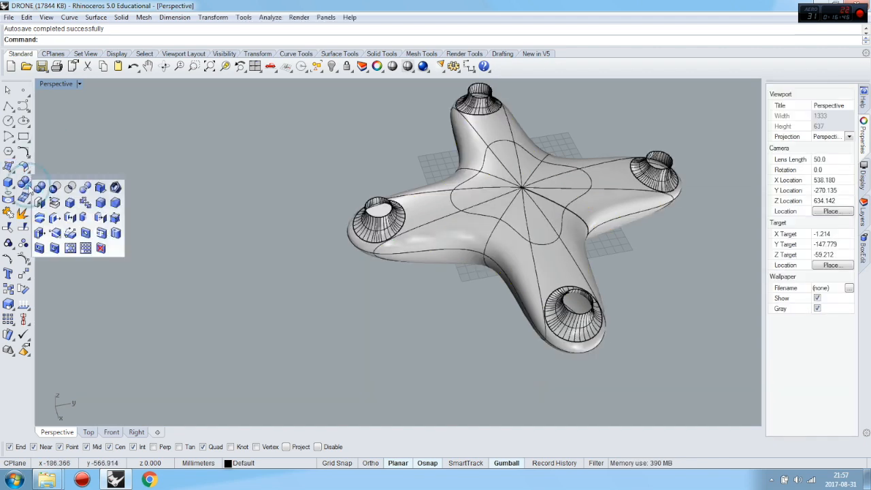
{"action": "left_click", "coordinate": [40, 204]}
{"action": "left_click", "coordinate": [511, 250]}
{"action": "key", "text": "Return"}
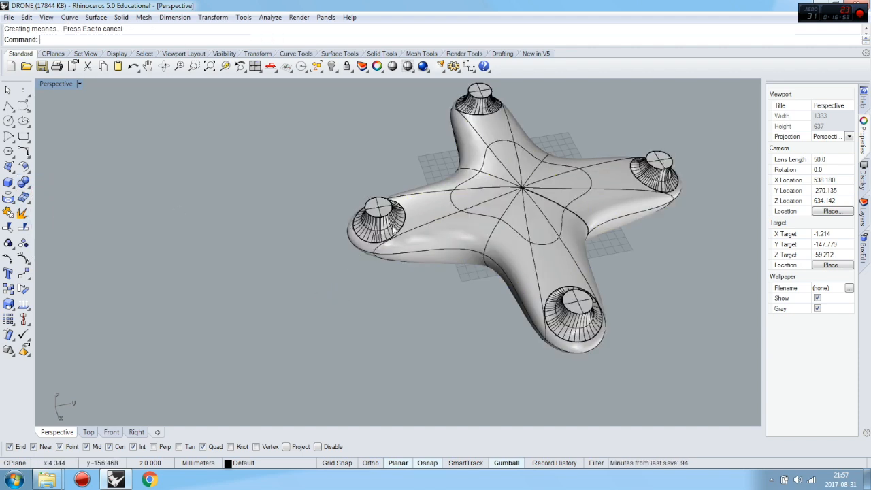
Inspect the capped drone body and its four motor mounts from several angles
{"action": "scroll", "coordinate": [393, 229], "scroll_direction": "down", "scroll_amount": 4}
{"action": "right_click_drag", "start_coordinate": [383, 288], "coordinate": [397, 263]}
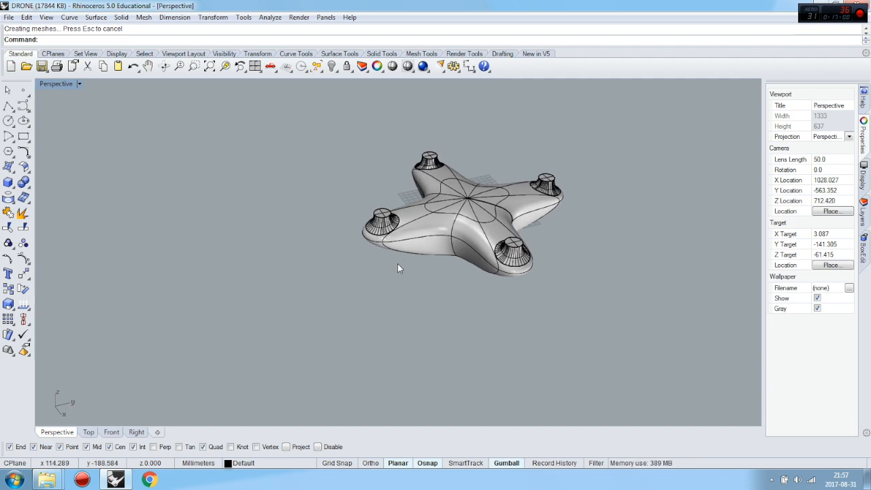
{"action": "left_click", "coordinate": [437, 232]}
{"action": "left_click", "coordinate": [461, 332]}
{"action": "mouse_move", "coordinate": [461, 332]}
{"action": "right_mouse_down"}
{"action": "mouse_move", "coordinate": [538, 252]}
{"action": "mouse_move", "coordinate": [493, 301]}
{"action": "mouse_move", "coordinate": [473, 340]}
{"action": "right_mouse_up"}
{"action": "scroll", "coordinate": [478, 199], "scroll_direction": "up", "scroll_amount": 5}
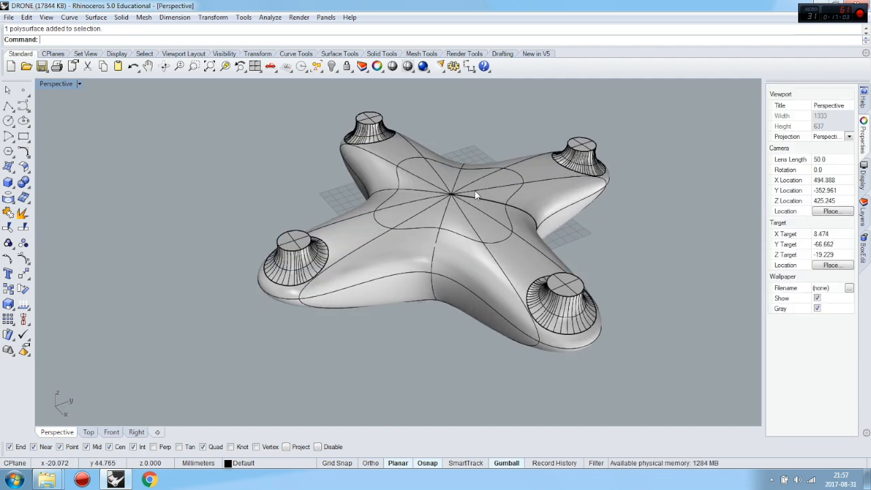
{"action": "right_click_drag", "start_coordinate": [633, 254], "coordinate": [306, 175]}
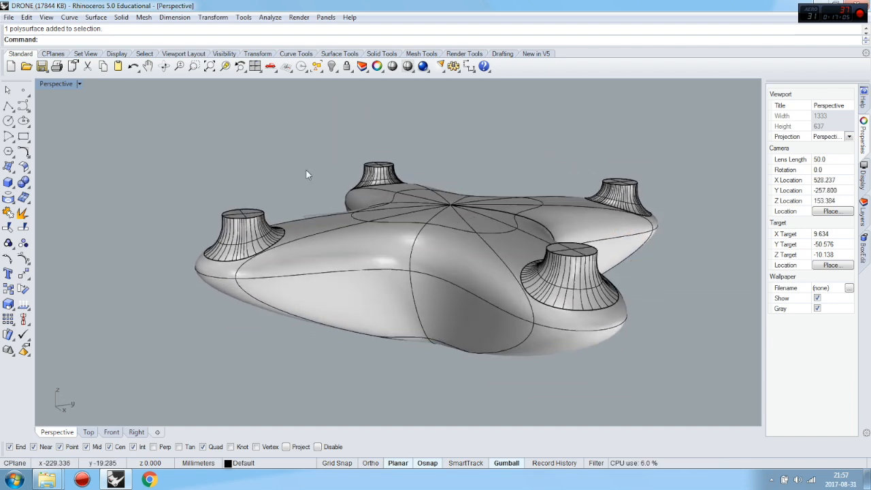
{"action": "right_click_drag", "start_coordinate": [309, 301], "coordinate": [350, 316]}
{"action": "scroll", "coordinate": [355, 303], "scroll_direction": "down", "scroll_amount": 3}
{"action": "right_click_drag", "start_coordinate": [391, 372], "coordinate": [221, 253]}
{"action": "right_click_drag", "start_coordinate": [326, 346], "coordinate": [379, 289]}
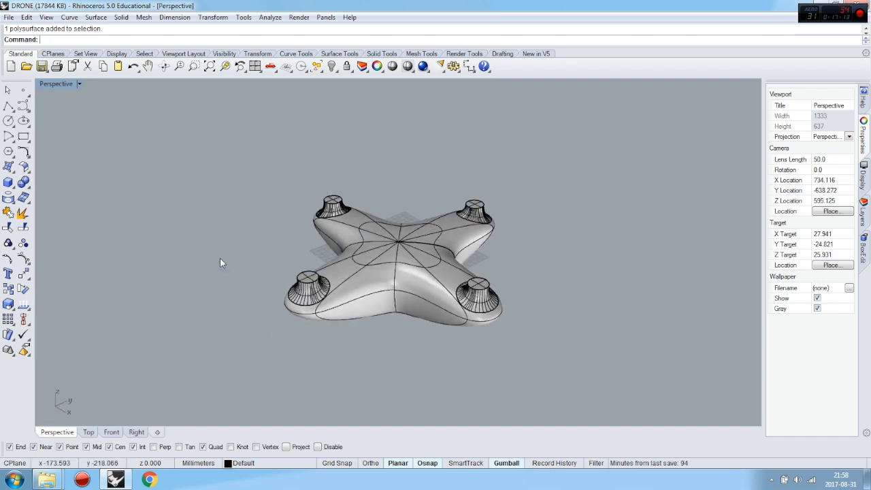
In the Right view, draw a horizontal polyline across the body just below the motor mounts, extending past both arm tips
{"action": "left_click", "coordinate": [136, 434]}
{"action": "left_click", "coordinate": [8, 106]}
{"action": "scroll", "coordinate": [239, 199], "scroll_direction": "down", "scroll_amount": 1}
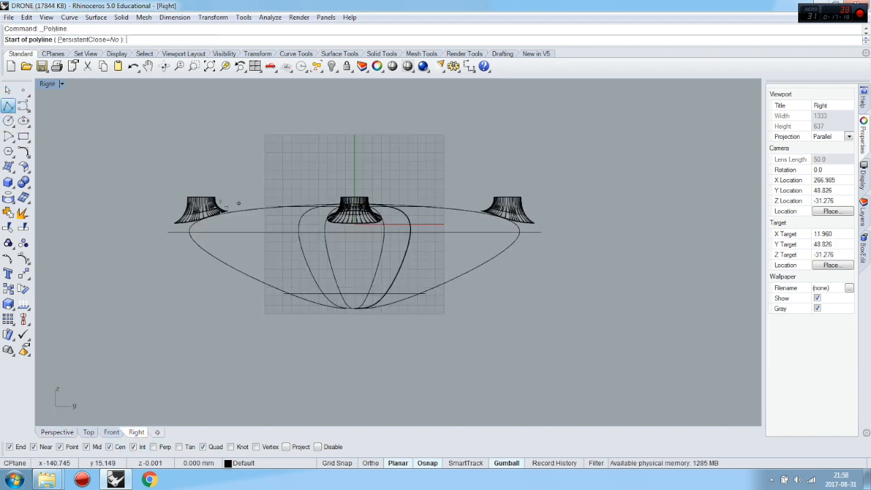
{"action": "left_click", "coordinate": [130, 228]}
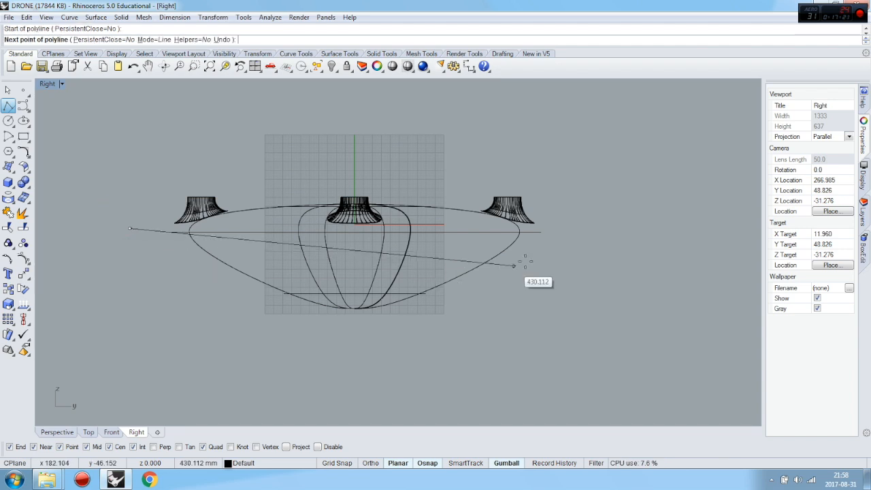
{"action": "left_click", "coordinate": [621, 227], "text": "shift"}
{"action": "key", "text": "Return"}
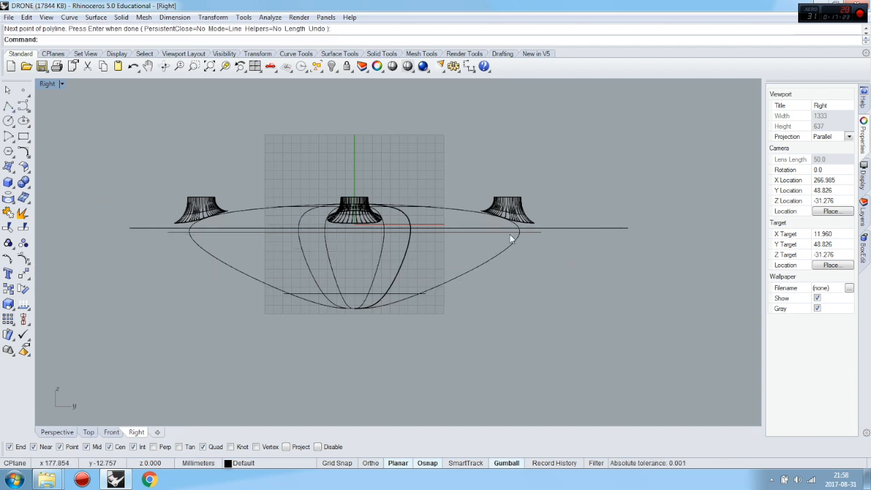
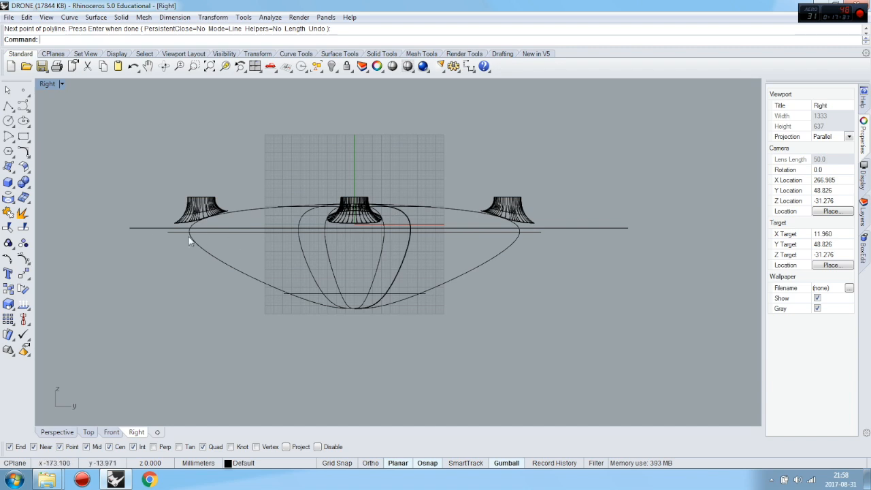
Duplicate the horizontal line and place the copy slightly below the original
{"action": "left_click", "coordinate": [133, 227]}
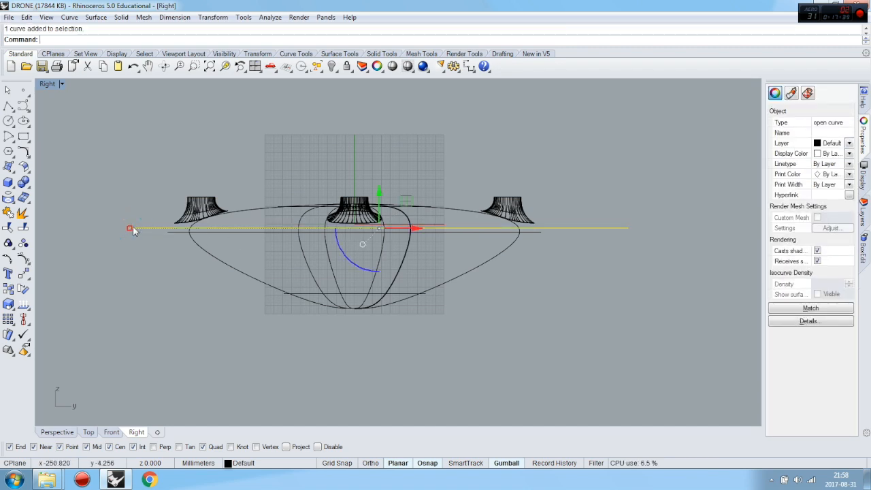
{"action": "scroll", "coordinate": [133, 228], "scroll_direction": "up", "scroll_amount": 3}
{"action": "scroll", "coordinate": [126, 229], "scroll_direction": "down", "scroll_amount": 5}
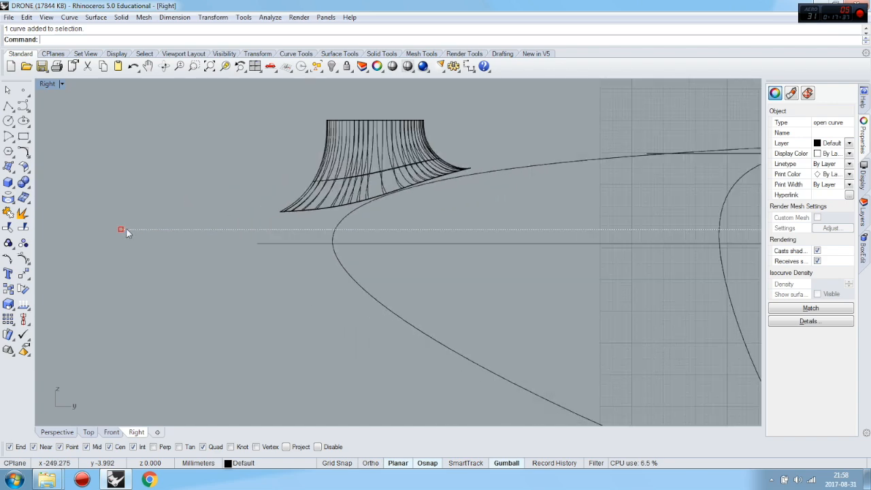
{"action": "scroll", "coordinate": [333, 201], "scroll_direction": "up", "scroll_amount": 3}
{"action": "scroll", "coordinate": [319, 249], "scroll_direction": "up", "scroll_amount": 1}
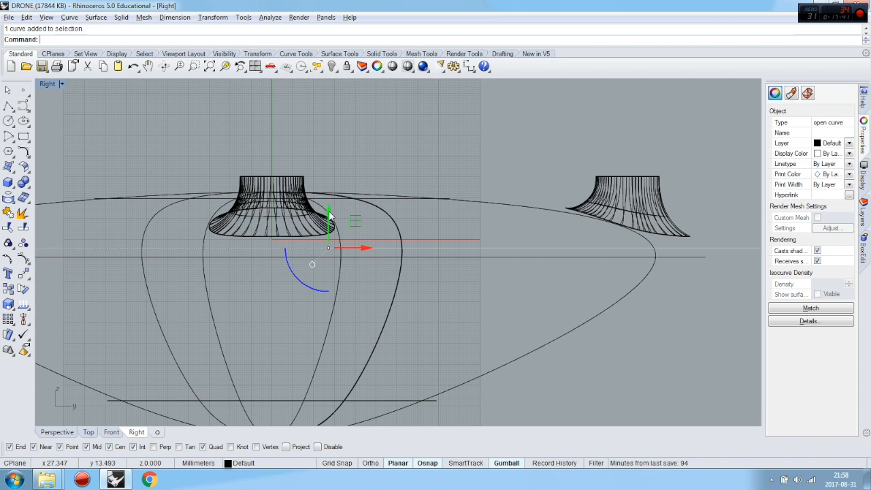
{"action": "left_click_drag", "start_coordinate": [329, 217], "coordinate": [329, 220]}
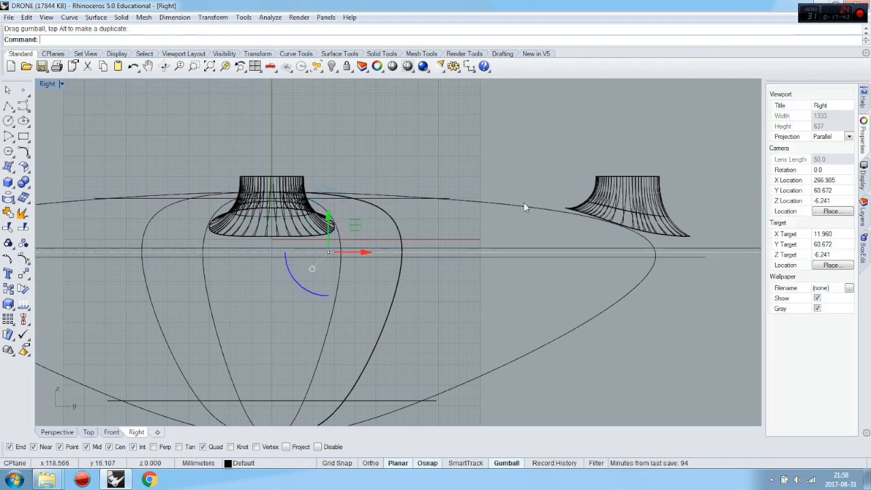
{"action": "scroll", "coordinate": [548, 201], "scroll_direction": "down", "scroll_amount": 8}
{"action": "scroll", "coordinate": [204, 240], "scroll_direction": "up", "scroll_amount": 8}
{"action": "key", "text": "Escape"}
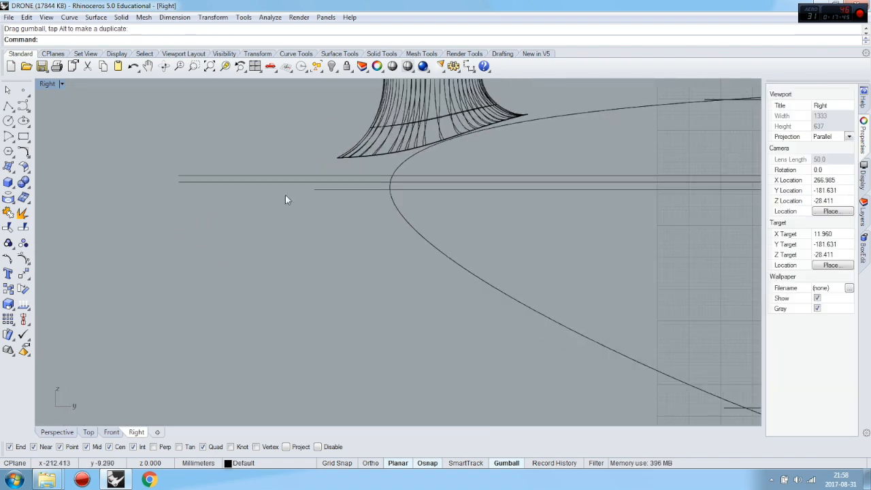
Trim away the narrow band of the body between the two horizontal lines, using both lines as cutters
{"action": "left_click_drag", "start_coordinate": [134, 146], "coordinate": [134, 149]}
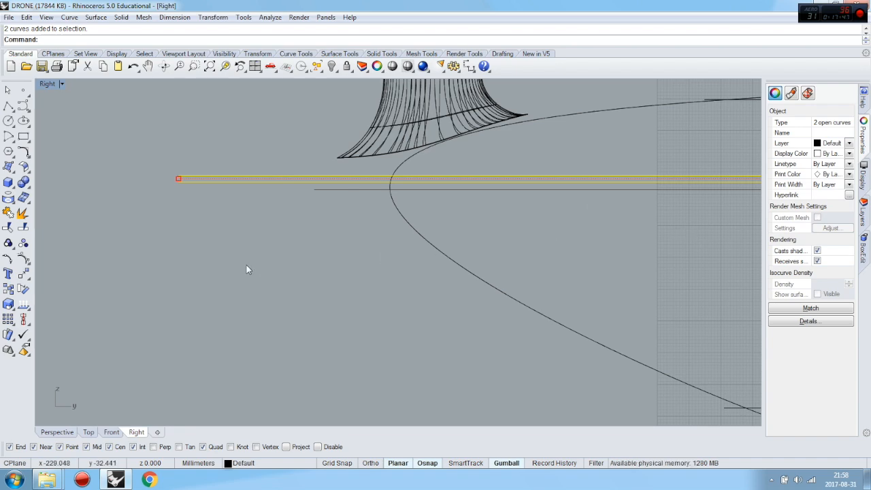
{"action": "scroll", "coordinate": [249, 265], "scroll_direction": "down", "scroll_amount": 6}
{"action": "scroll", "coordinate": [732, 239], "scroll_direction": "up", "scroll_amount": 7}
{"action": "scroll", "coordinate": [746, 237], "scroll_direction": "down", "scroll_amount": 6}
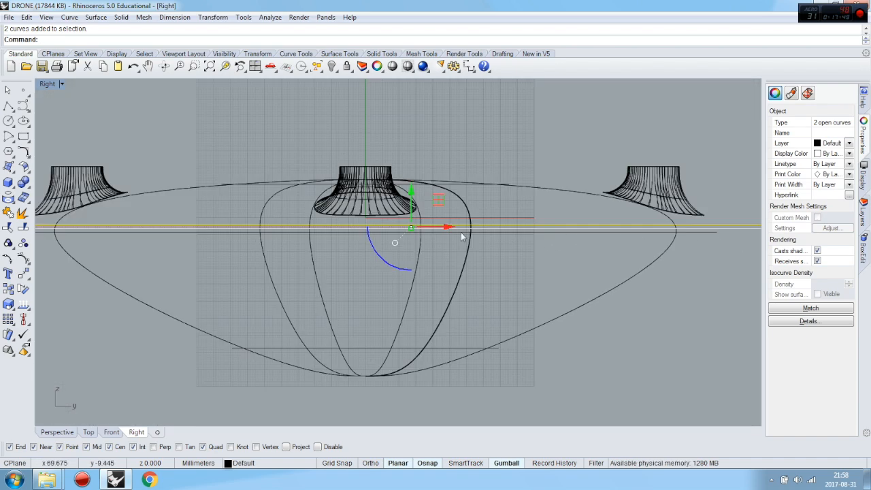
{"action": "scroll", "coordinate": [460, 238], "scroll_direction": "up", "scroll_amount": 10}
{"action": "left_click", "coordinate": [8, 227]}
{"action": "scroll", "coordinate": [464, 237], "scroll_direction": "up", "scroll_amount": 2}
{"action": "scroll", "coordinate": [474, 227], "scroll_direction": "up", "scroll_amount": 4}
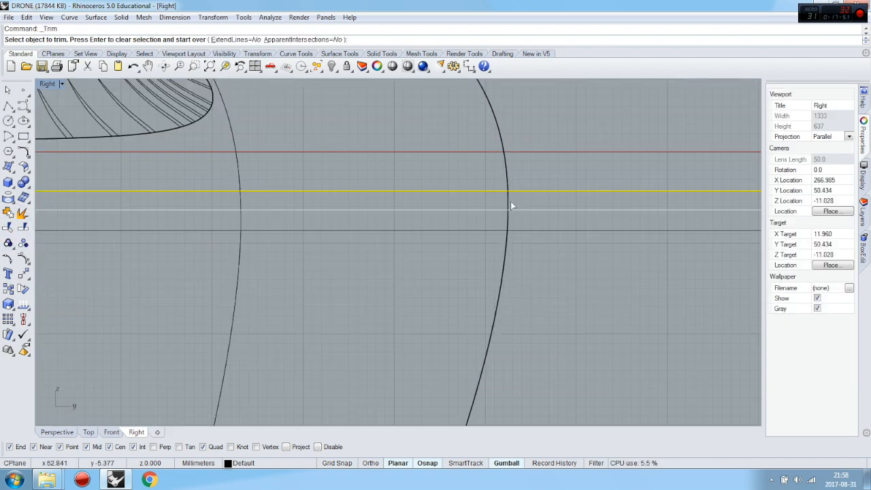
{"action": "left_click", "coordinate": [512, 203]}
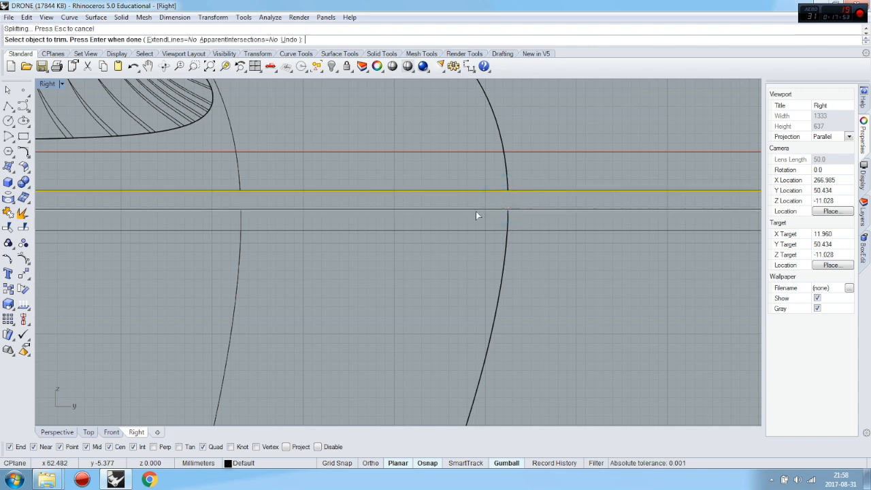
Finish trimming the gap and show the whole drone body in a maximised Perspective view
{"action": "scroll", "coordinate": [126, 138], "scroll_direction": "down", "scroll_amount": 3}
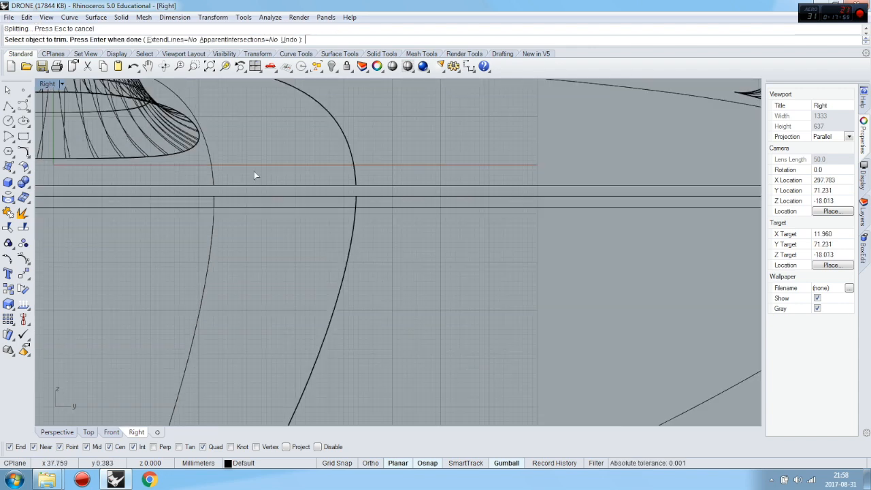
{"action": "scroll", "coordinate": [255, 176], "scroll_direction": "down", "scroll_amount": 5}
{"action": "double_click", "coordinate": [47, 83]}
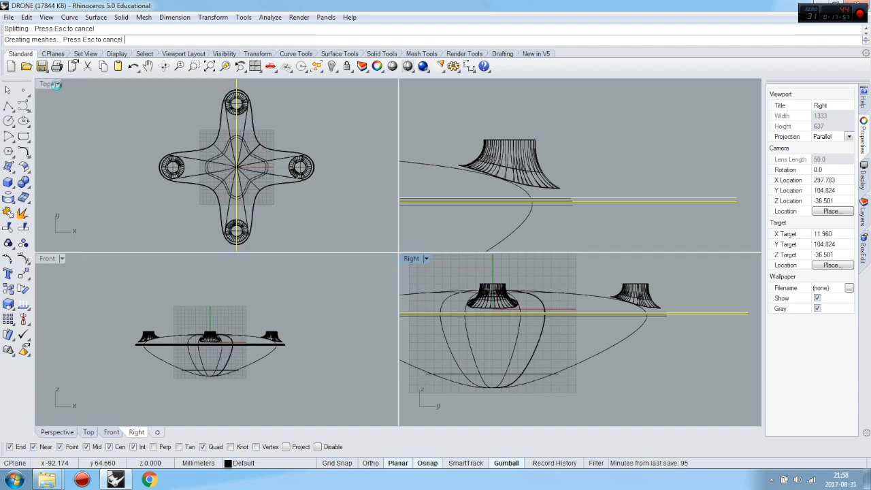
{"action": "left_click", "coordinate": [421, 83]}
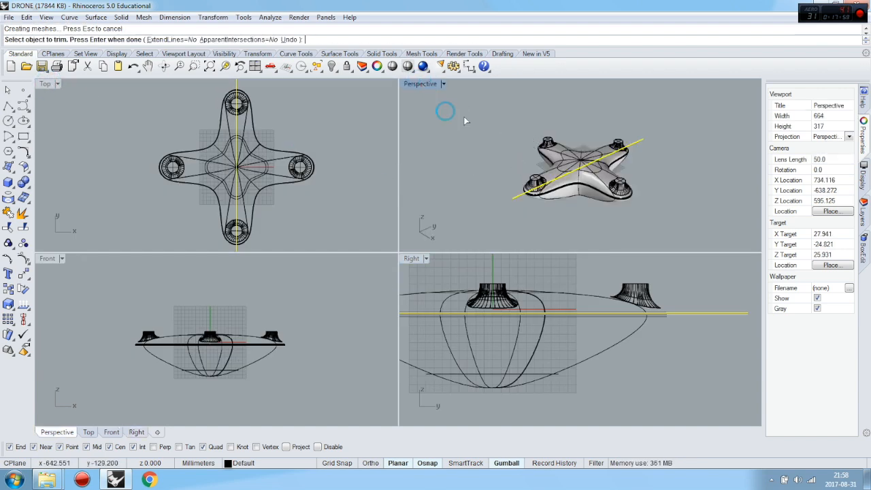
{"action": "double_click", "coordinate": [418, 83]}
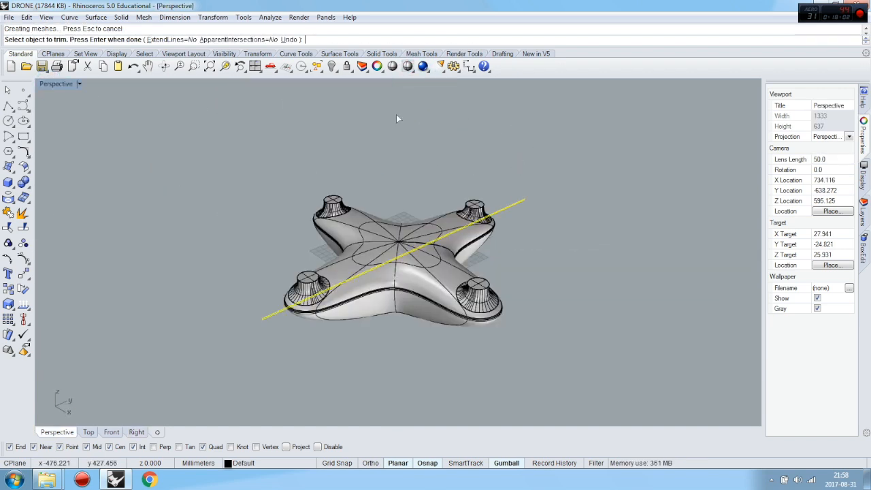
{"action": "key", "text": "Return"}
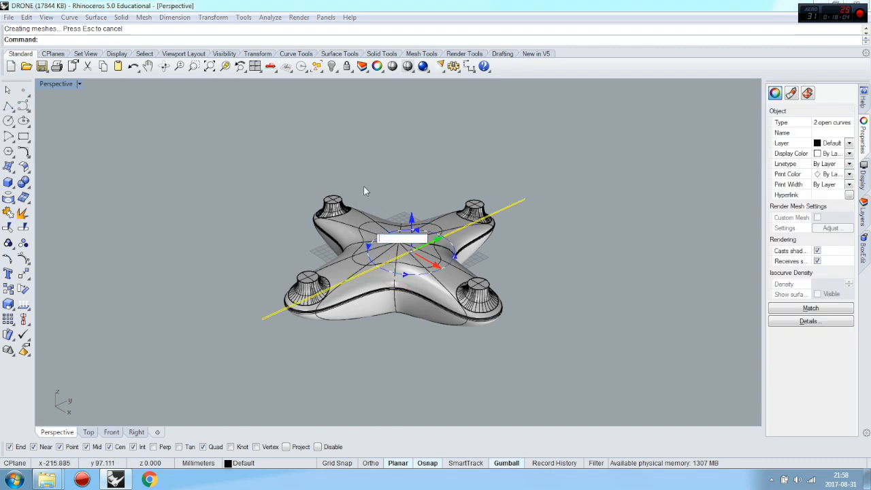
Temporarily hide the upper body half to examine the lower half's interior, restoring it after the check
{"action": "left_click", "coordinate": [362, 192]}
{"action": "left_click", "coordinate": [363, 212]}
{"action": "left_click", "coordinate": [331, 66]}
{"action": "mouse_move", "coordinate": [388, 243]}
{"action": "right_mouse_down"}
{"action": "mouse_move", "coordinate": [412, 282]}
{"action": "mouse_move", "coordinate": [392, 234]}
{"action": "right_mouse_up"}
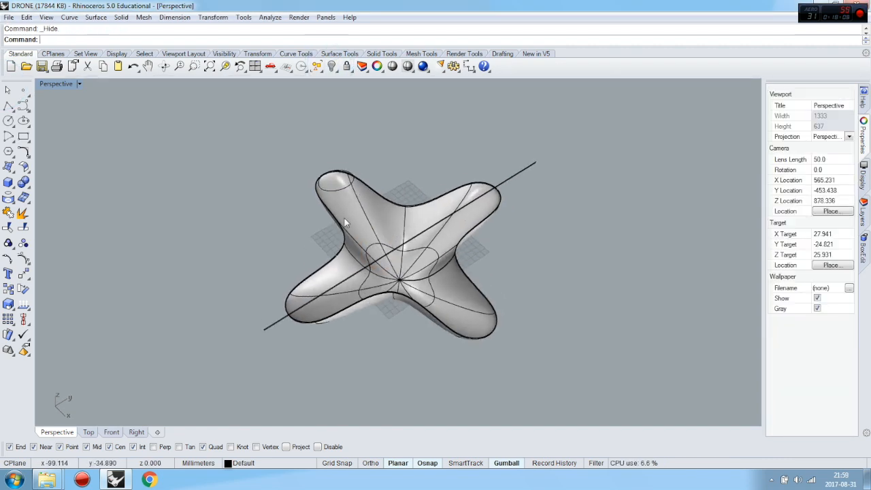
{"action": "key", "text": "ctrl+z"}
{"action": "right_click_drag", "start_coordinate": [404, 163], "coordinate": [385, 218]}
Cap the open cut faces of the upper and lower body halves to make both closed solids
{"action": "left_click", "coordinate": [384, 217]}
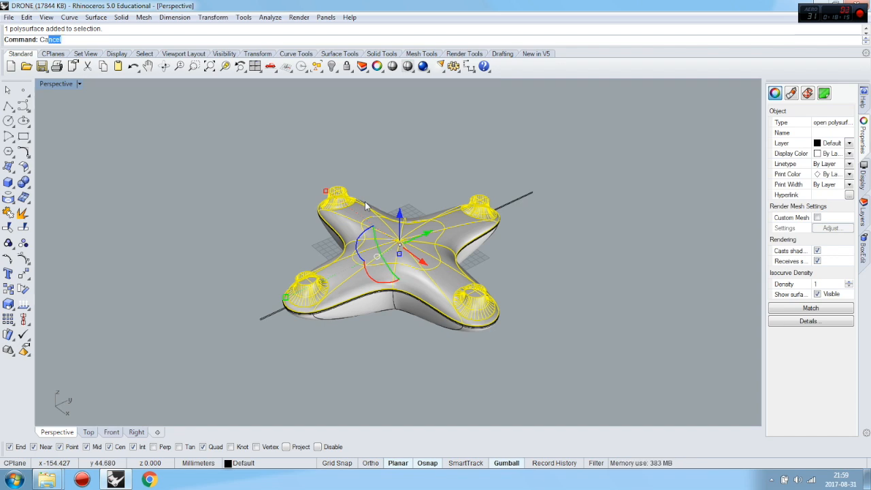
{"action": "type", "text": "p"}
{"action": "key", "text": "Return"}
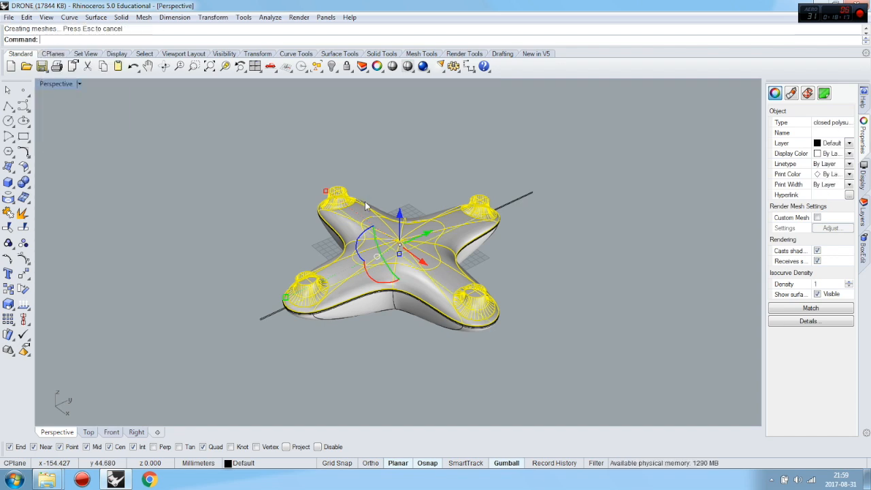
{"action": "left_click", "coordinate": [391, 203]}
{"action": "left_click", "coordinate": [371, 225]}
{"action": "left_click", "coordinate": [387, 301]}
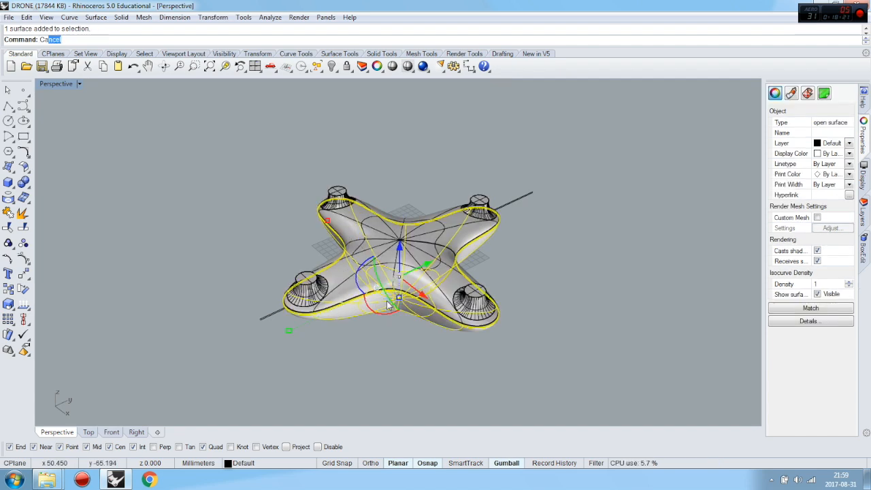
{"action": "key", "text": "Return"}
{"action": "left_click", "coordinate": [447, 365]}
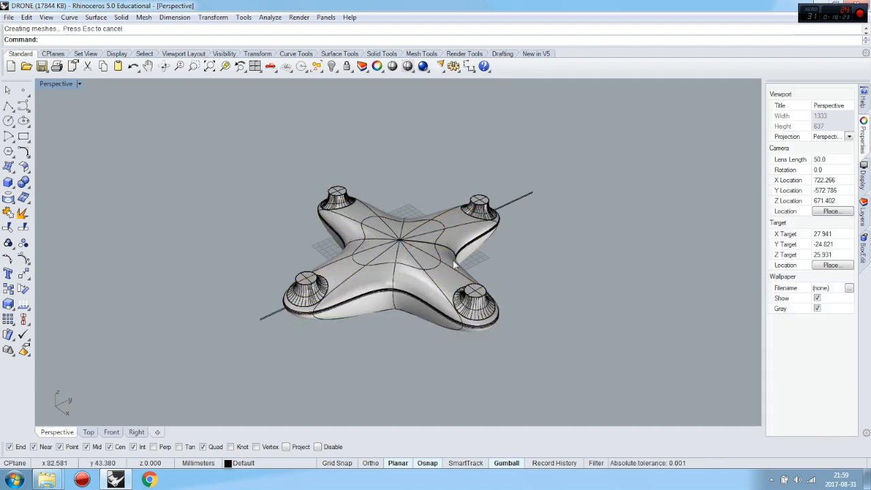
Hide the upper half briefly to check the cap on the lower half, and undo the hide
{"action": "left_click", "coordinate": [437, 208]}
{"action": "left_click", "coordinate": [332, 66]}
{"action": "right_click_drag", "start_coordinate": [361, 148], "coordinate": [384, 269]}
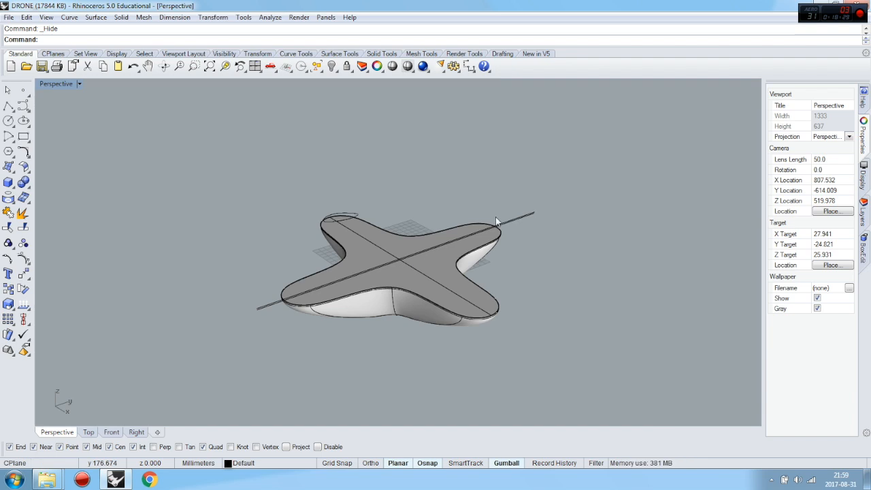
{"action": "key", "text": "ctrl+z"}
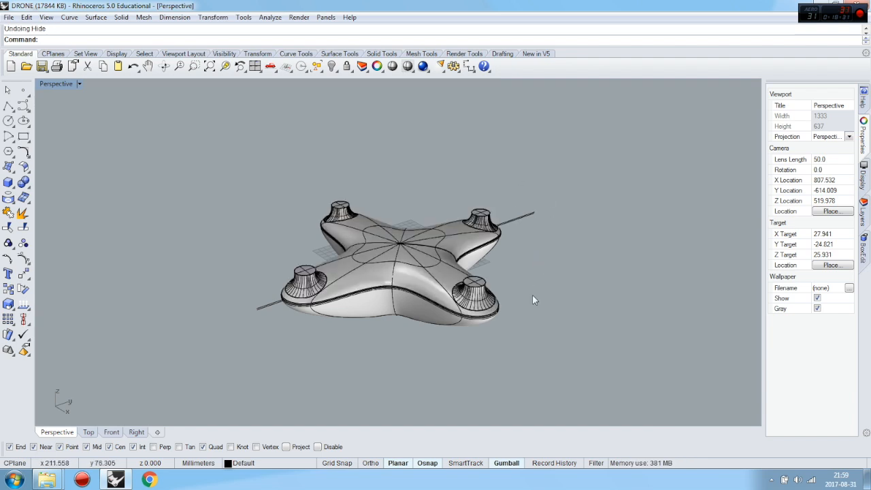
{"action": "right_click_drag", "start_coordinate": [511, 310], "coordinate": [512, 249]}
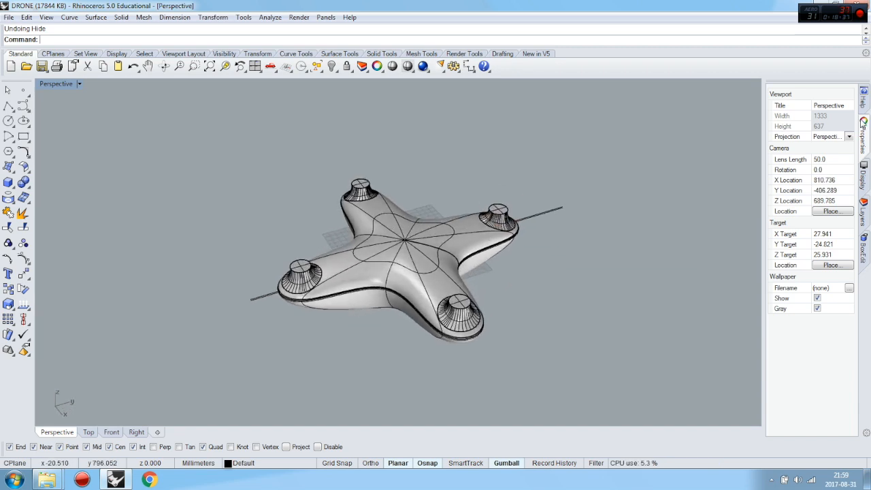
Hide both body halves and leave the propeller layer switched on to expose the small propeller
{"action": "left_click", "coordinate": [866, 217]}
{"action": "left_click", "coordinate": [824, 132]}
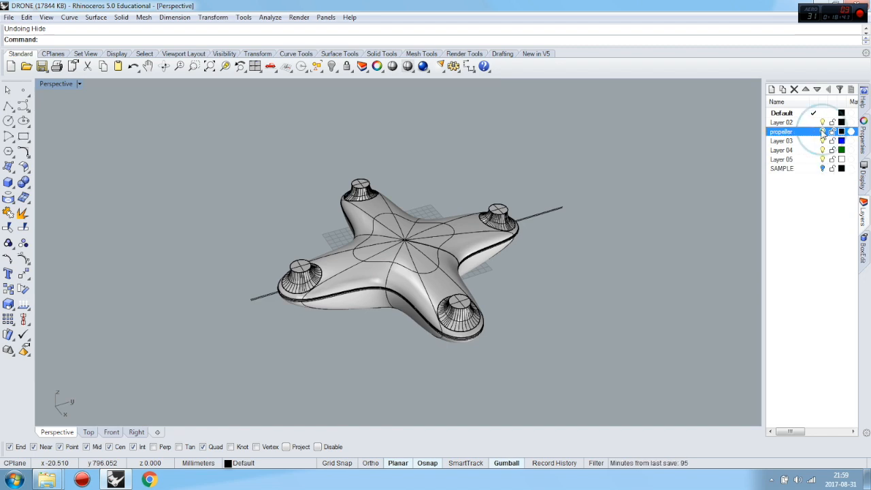
{"action": "left_click", "coordinate": [449, 244]}
{"action": "left_click", "coordinate": [401, 316], "text": "shift"}
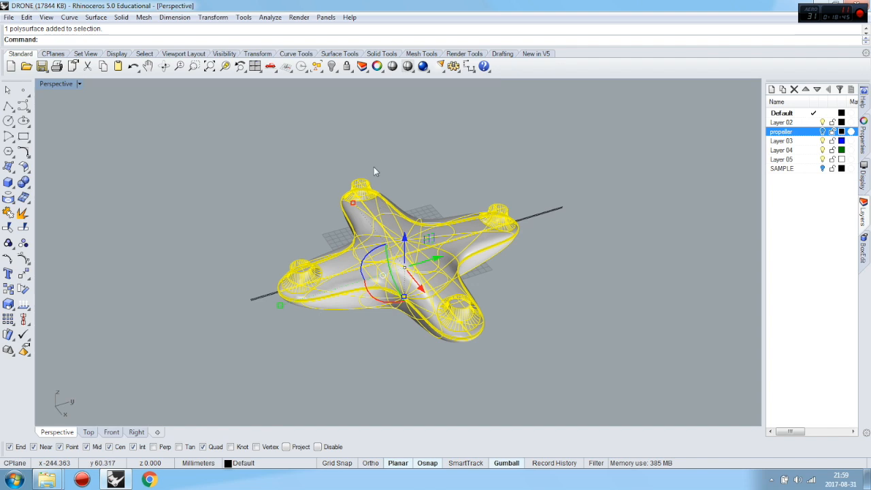
{"action": "left_click", "coordinate": [332, 67]}
{"action": "left_click", "coordinate": [822, 132]}
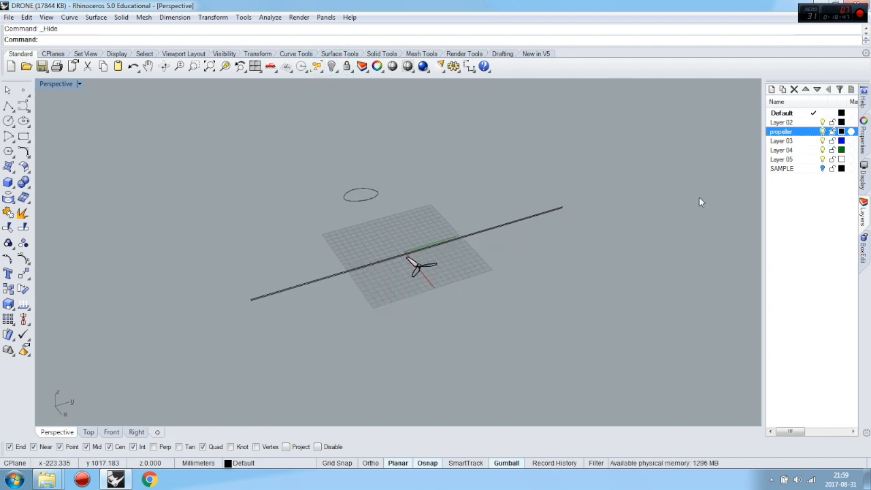
Move the propeller from the grid centre to empty space well beside the drone, and show the hidden body again
{"action": "scroll", "coordinate": [412, 262], "scroll_direction": "up", "scroll_amount": 3}
{"action": "left_click", "coordinate": [420, 273]}
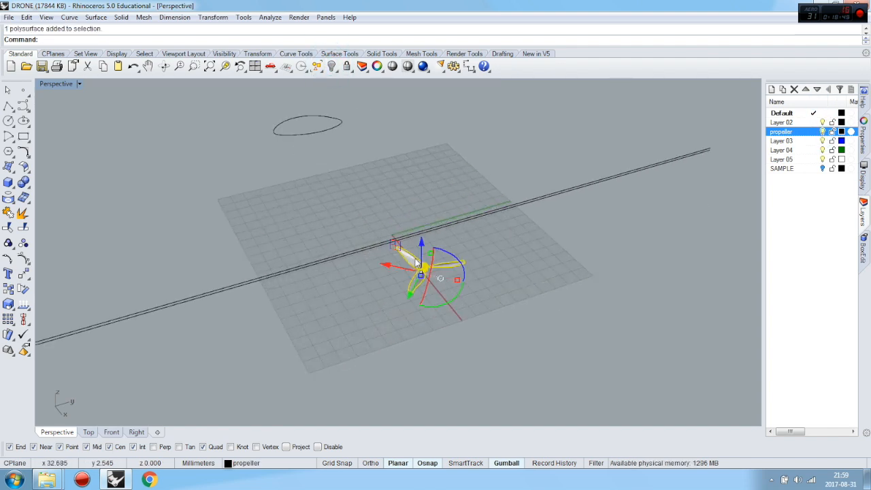
{"action": "scroll", "coordinate": [425, 267], "scroll_direction": "down", "scroll_amount": 3}
{"action": "left_click_drag", "start_coordinate": [412, 259], "coordinate": [630, 310]}
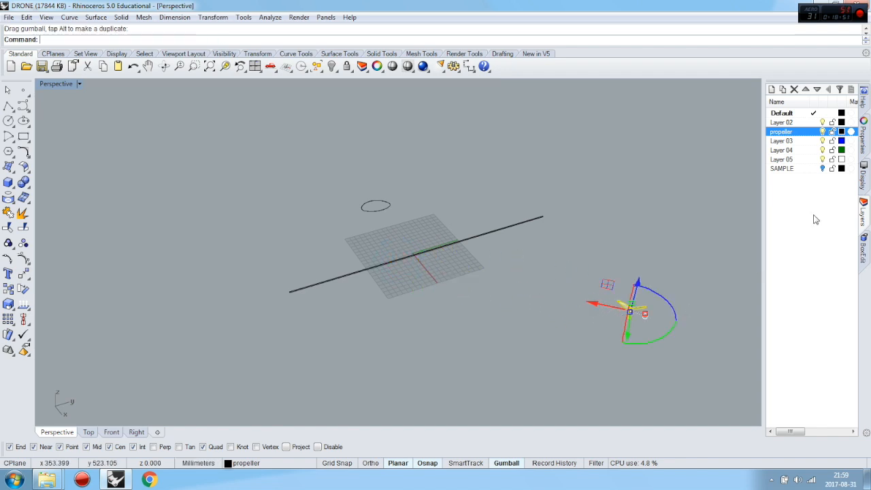
{"action": "left_click", "coordinate": [332, 66]}
{"action": "left_click", "coordinate": [599, 146]}
Move the propeller from the centre of its hub's underside to the centre of the motor mount's top on the +Y arm
{"action": "scroll", "coordinate": [632, 310], "scroll_direction": "up", "scroll_amount": 4}
{"action": "left_click", "coordinate": [625, 298]}
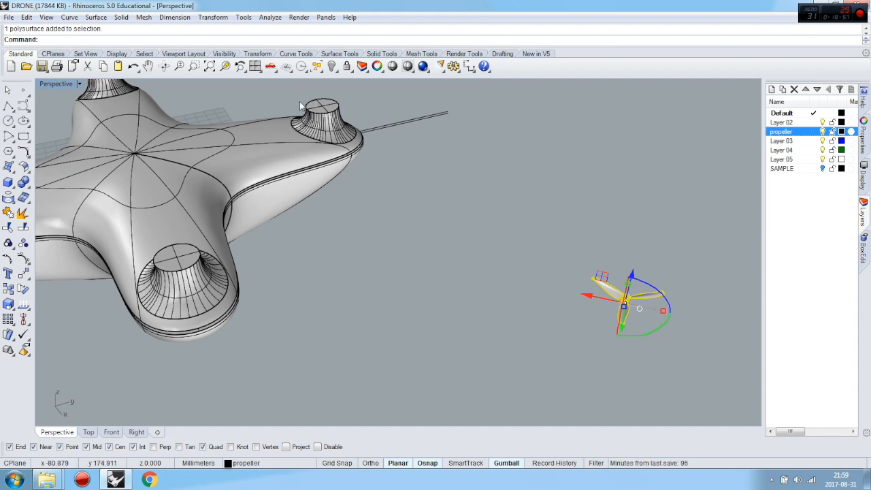
{"action": "right_click_drag", "start_coordinate": [481, 284], "coordinate": [532, 167]}
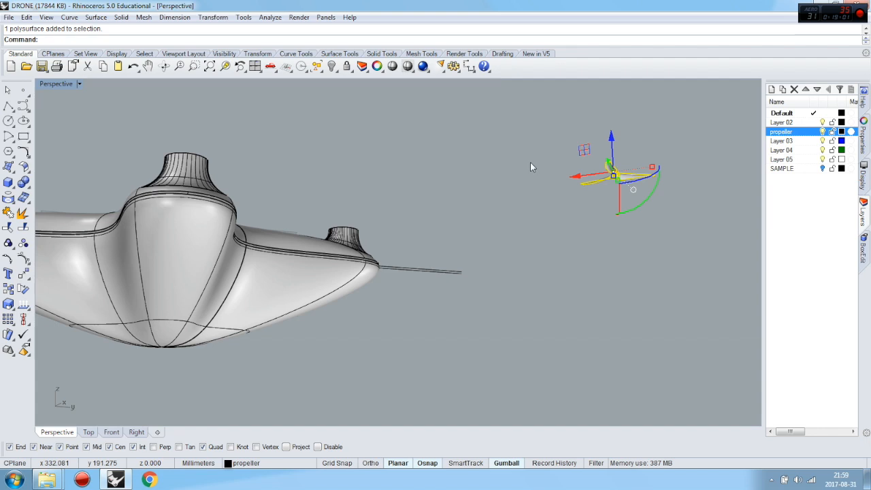
{"action": "left_click", "coordinate": [666, 132]}
{"action": "scroll", "coordinate": [632, 178], "scroll_direction": "up", "scroll_amount": 8}
{"action": "right_click_drag", "start_coordinate": [591, 210], "coordinate": [589, 189]}
{"action": "scroll", "coordinate": [587, 189], "scroll_direction": "down", "scroll_amount": 3}
{"action": "scroll", "coordinate": [582, 188], "scroll_direction": "up", "scroll_amount": 5}
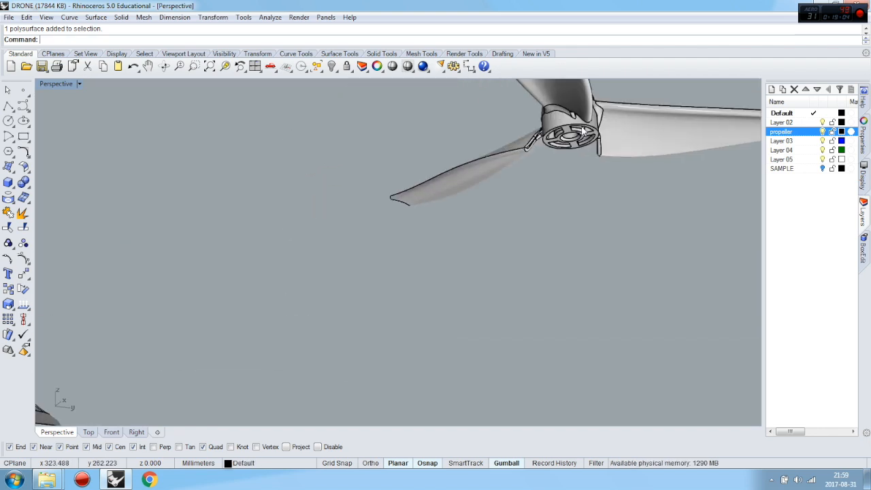
{"action": "left_click", "coordinate": [24, 274]}
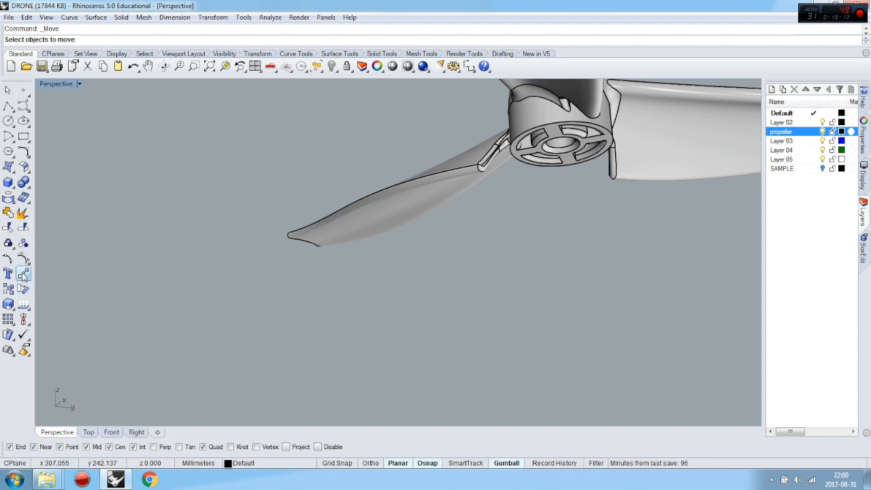
{"action": "left_click", "coordinate": [615, 151]}
{"action": "key", "text": "Return"}
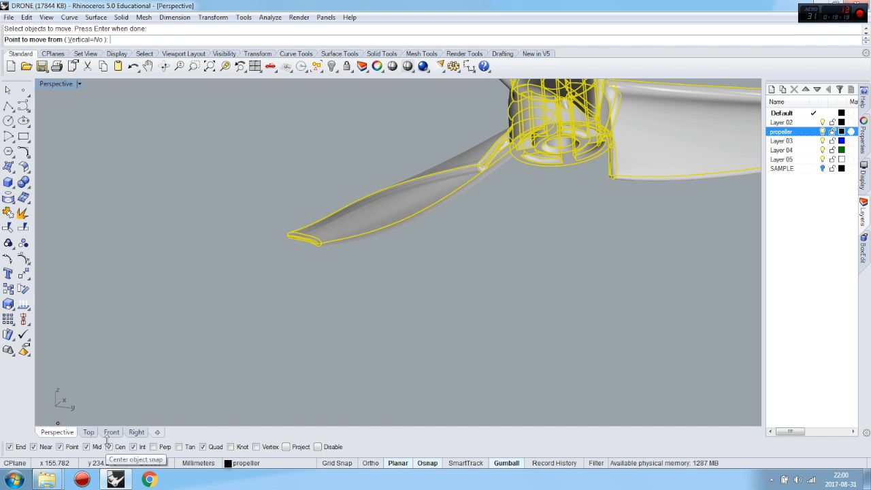
{"action": "scroll", "coordinate": [585, 164], "scroll_direction": "up", "scroll_amount": 3}
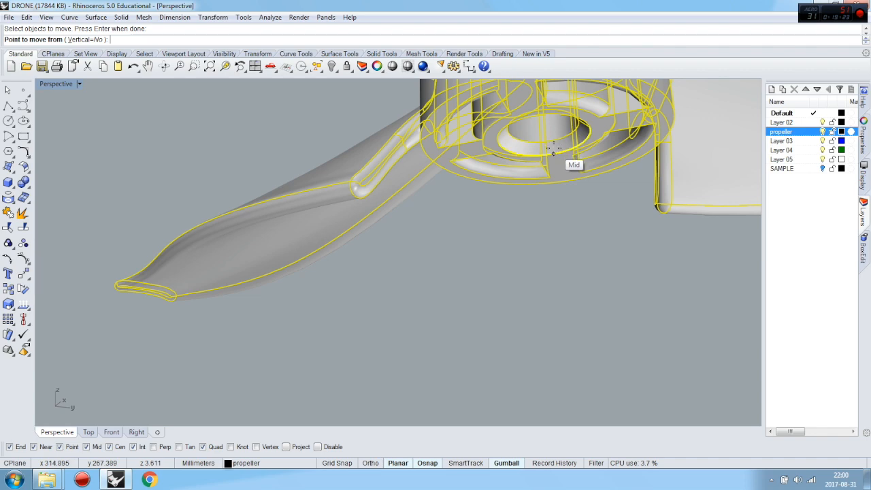
{"action": "left_click", "coordinate": [561, 144]}
{"action": "scroll", "coordinate": [564, 149], "scroll_direction": "down", "scroll_amount": 10}
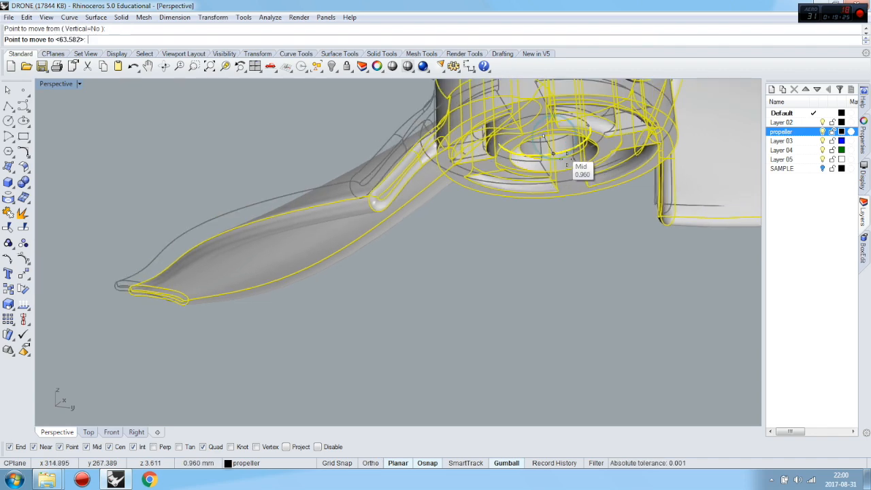
{"action": "right_click_drag", "start_coordinate": [645, 170], "coordinate": [495, 213]}
{"action": "scroll", "coordinate": [487, 241], "scroll_direction": "down", "scroll_amount": 5}
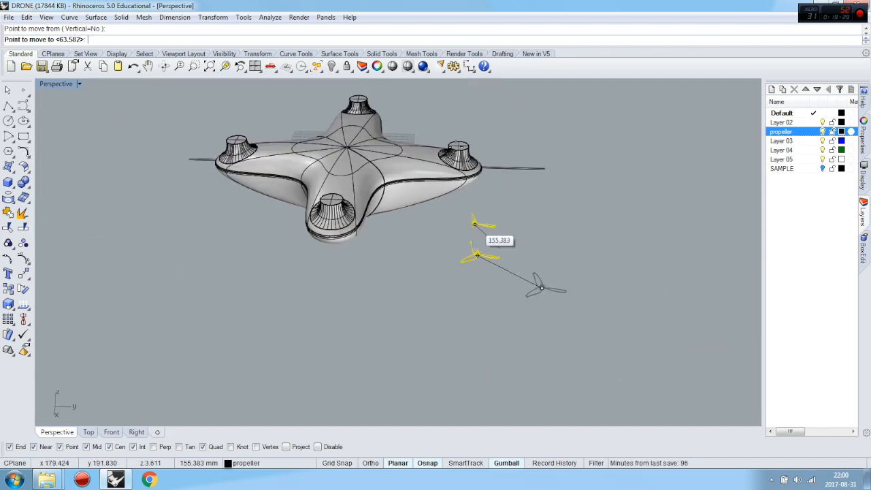
{"action": "scroll", "coordinate": [466, 139], "scroll_direction": "up", "scroll_amount": 12}
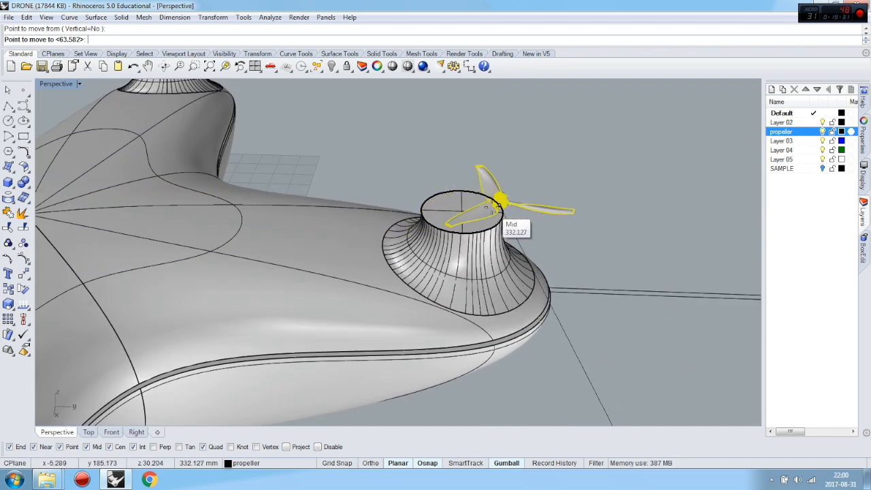
{"action": "left_click", "coordinate": [500, 224]}
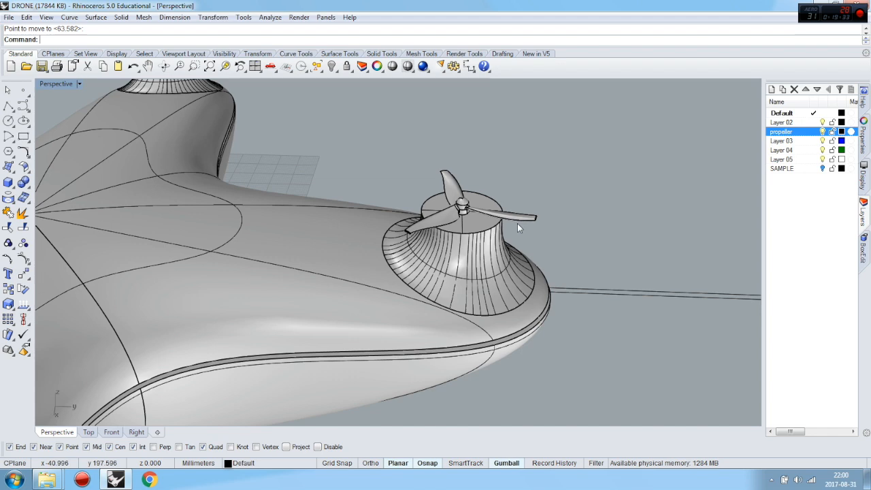
Scale the propeller up uniformly until its blades reach well beyond the motor mount
{"action": "scroll", "coordinate": [461, 203], "scroll_direction": "up", "scroll_amount": 2}
{"action": "left_click", "coordinate": [462, 204]}
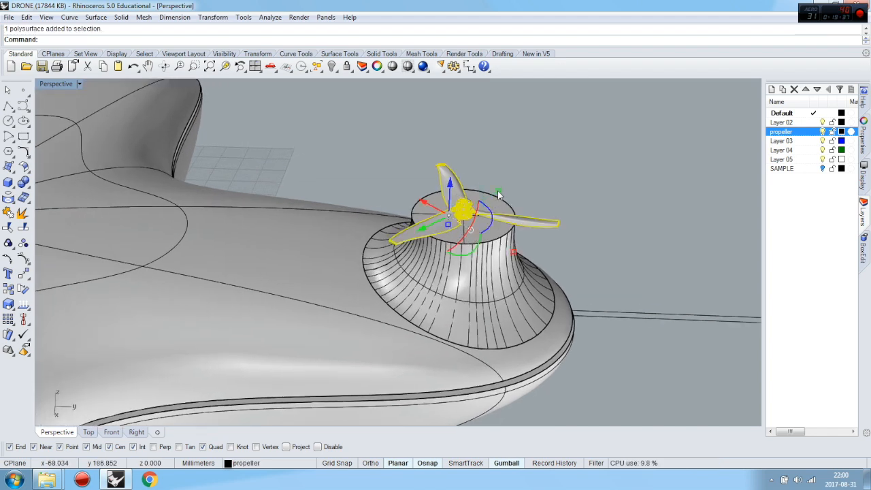
{"action": "left_click_drag", "start_coordinate": [501, 193], "coordinate": [727, 100], "text": "shift"}
{"action": "right_click_drag", "start_coordinate": [621, 209], "coordinate": [571, 251]}
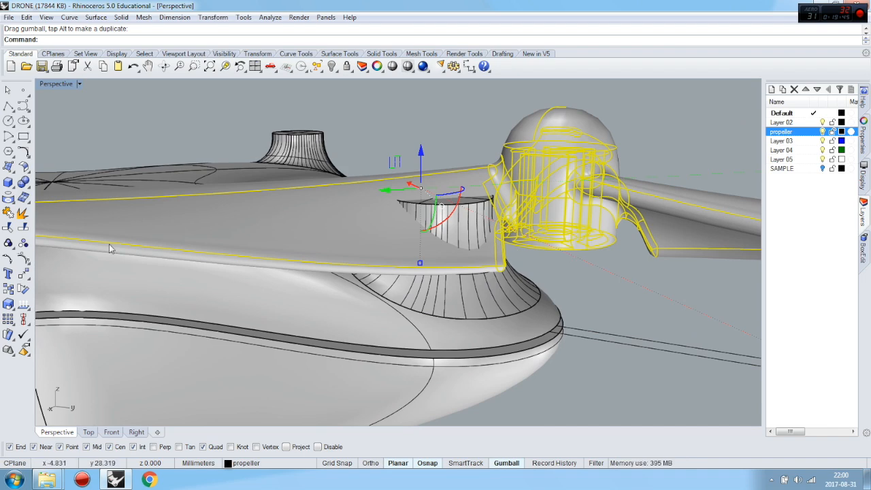
Move the enlarged propeller by the centre of its hub's underside onto the centre of the motor mount's top
{"action": "left_click", "coordinate": [24, 273]}
{"action": "scroll", "coordinate": [565, 298], "scroll_direction": "up", "scroll_amount": 10}
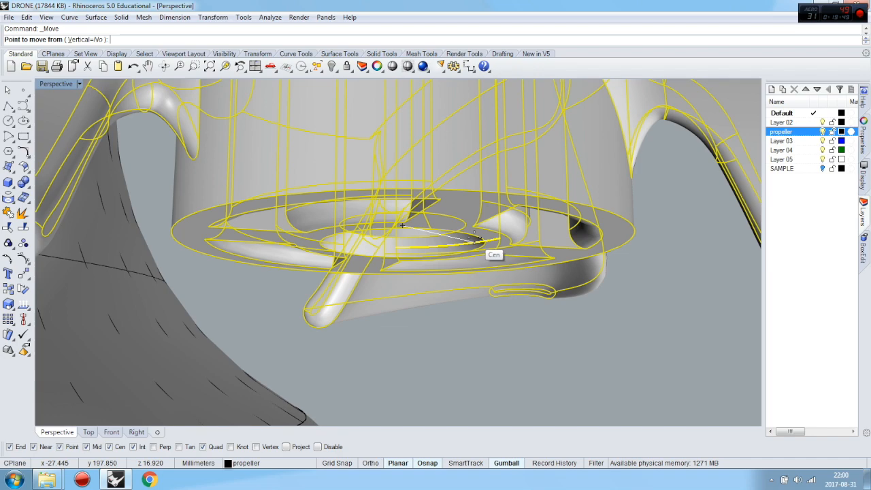
{"action": "scroll", "coordinate": [476, 237], "scroll_direction": "up", "scroll_amount": 4}
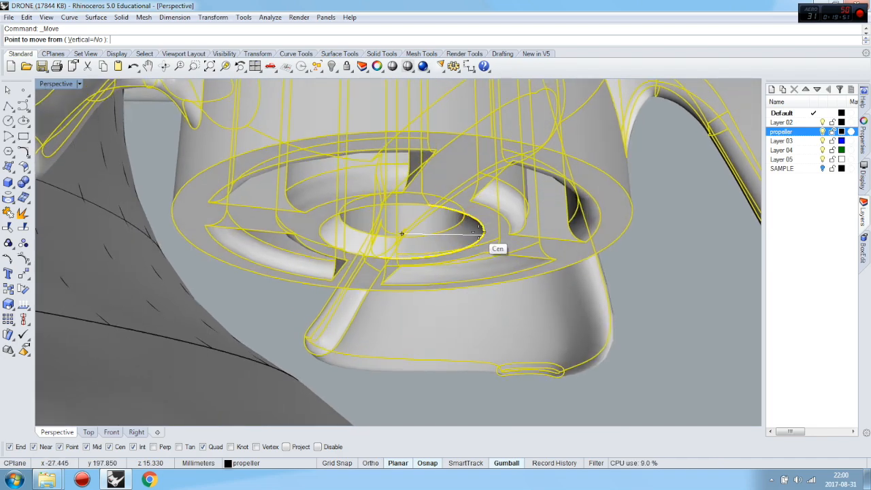
{"action": "left_click", "coordinate": [478, 231]}
{"action": "scroll", "coordinate": [479, 231], "scroll_direction": "down", "scroll_amount": 5}
{"action": "right_click_drag", "start_coordinate": [528, 234], "coordinate": [537, 277]}
{"action": "right_click_drag", "start_coordinate": [336, 299], "coordinate": [260, 226]}
{"action": "left_click", "coordinate": [271, 221]}
{"action": "left_click", "coordinate": [565, 173]}
{"action": "scroll", "coordinate": [561, 175], "scroll_direction": "down", "scroll_amount": 8}
{"action": "right_click_drag", "start_coordinate": [513, 247], "coordinate": [521, 195]}
{"action": "scroll", "coordinate": [525, 238], "scroll_direction": "down", "scroll_amount": 8}
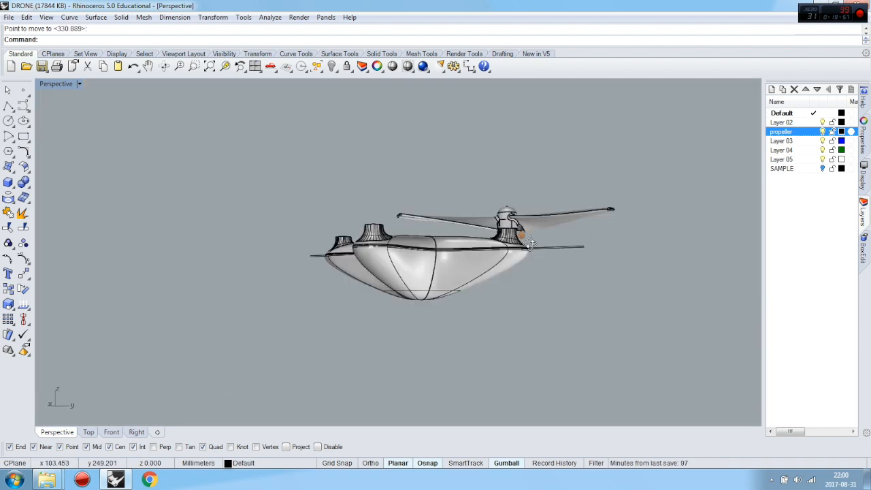
Scale the propeller down uniformly to about 0.82 of its size, using the centre of its hub's underside as origin
{"action": "right_click_drag", "start_coordinate": [528, 235], "coordinate": [512, 219]}
{"action": "scroll", "coordinate": [512, 216], "scroll_direction": "up", "scroll_amount": 8}
{"action": "left_click", "coordinate": [512, 217]}
{"action": "left_click", "coordinate": [8, 304]}
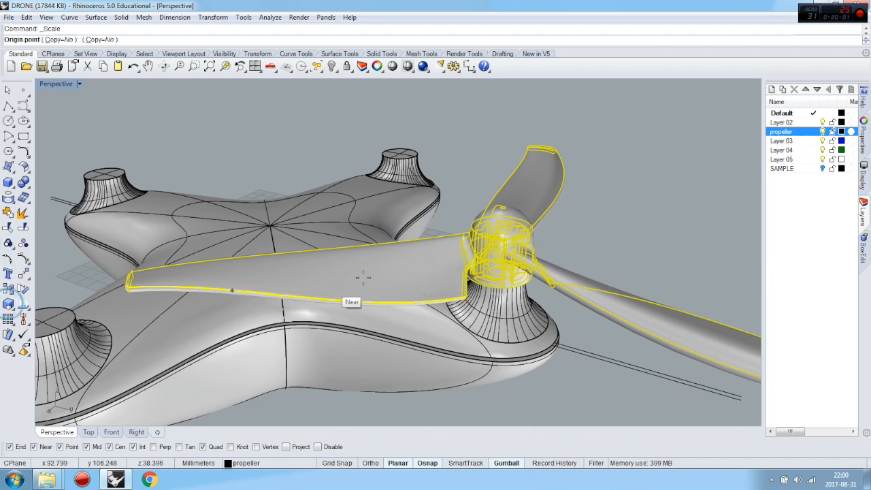
{"action": "scroll", "coordinate": [518, 300], "scroll_direction": "up", "scroll_amount": 6}
{"action": "left_click", "coordinate": [521, 248]}
{"action": "left_click", "coordinate": [669, 313]}
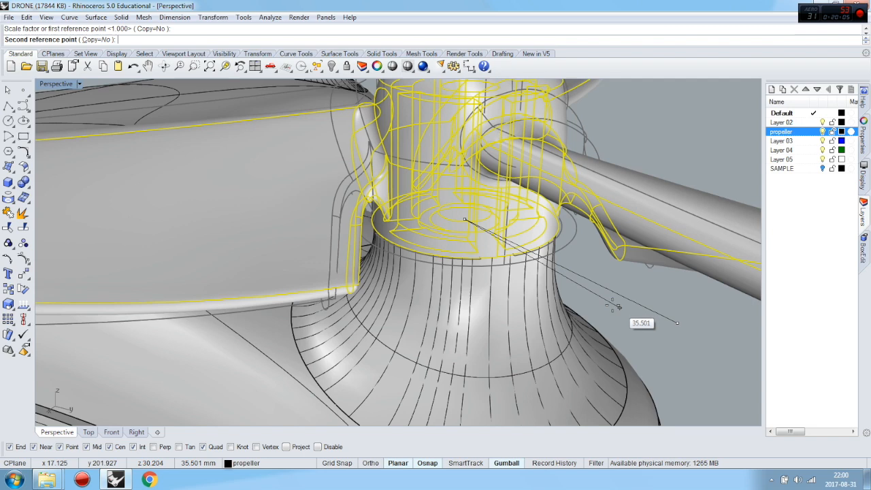
{"action": "left_click", "coordinate": [613, 304]}
{"action": "scroll", "coordinate": [617, 310], "scroll_direction": "down", "scroll_amount": 5}
{"action": "scroll", "coordinate": [617, 310], "scroll_direction": "down", "scroll_amount": 8}
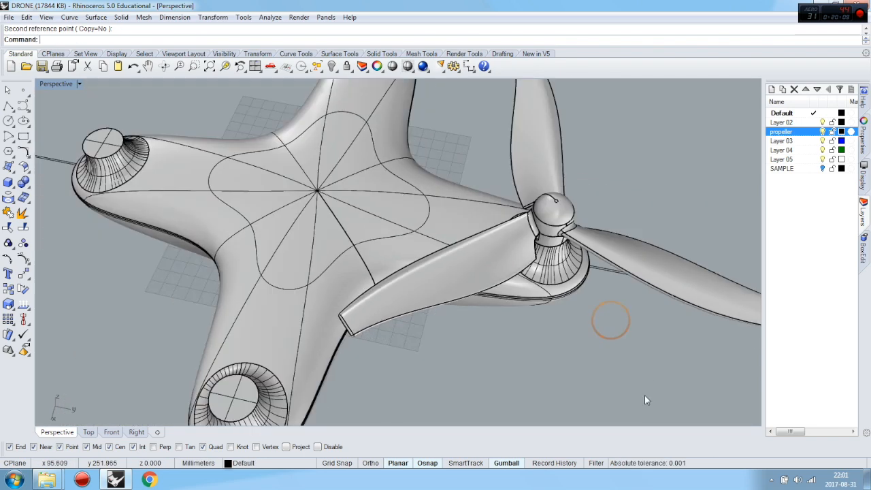
Scale the propeller down again by a factor of about 0.73 about the centre of the hub's underside
{"action": "scroll", "coordinate": [535, 273], "scroll_direction": "down", "scroll_amount": 2}
{"action": "scroll", "coordinate": [572, 308], "scroll_direction": "up", "scroll_amount": 15}
{"action": "scroll", "coordinate": [485, 256], "scroll_direction": "down", "scroll_amount": 1}
{"action": "mouse_move", "coordinate": [484, 239]}
{"action": "right_mouse_down"}
{"action": "mouse_move", "coordinate": [477, 282]}
{"action": "mouse_move", "coordinate": [480, 245]}
{"action": "right_mouse_up"}
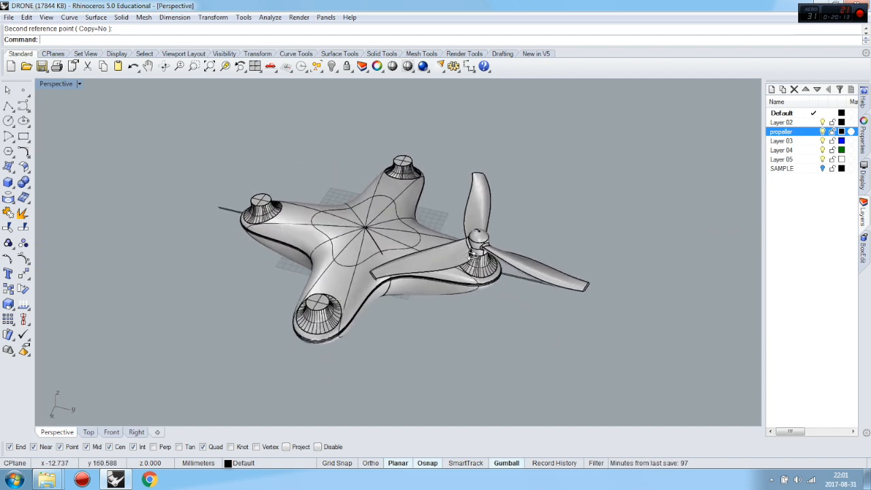
{"action": "scroll", "coordinate": [480, 242], "scroll_direction": "up", "scroll_amount": 6}
{"action": "left_click", "coordinate": [481, 237]}
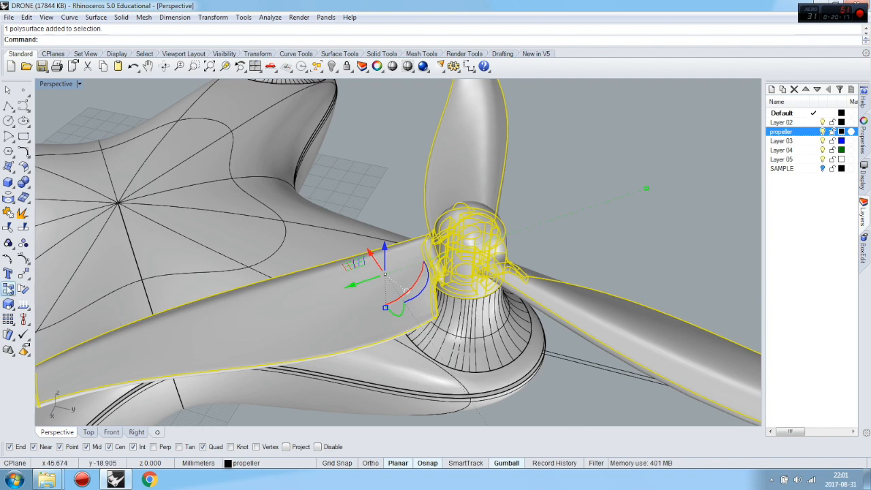
{"action": "left_click", "coordinate": [8, 288]}
{"action": "scroll", "coordinate": [470, 250], "scroll_direction": "up", "scroll_amount": 5}
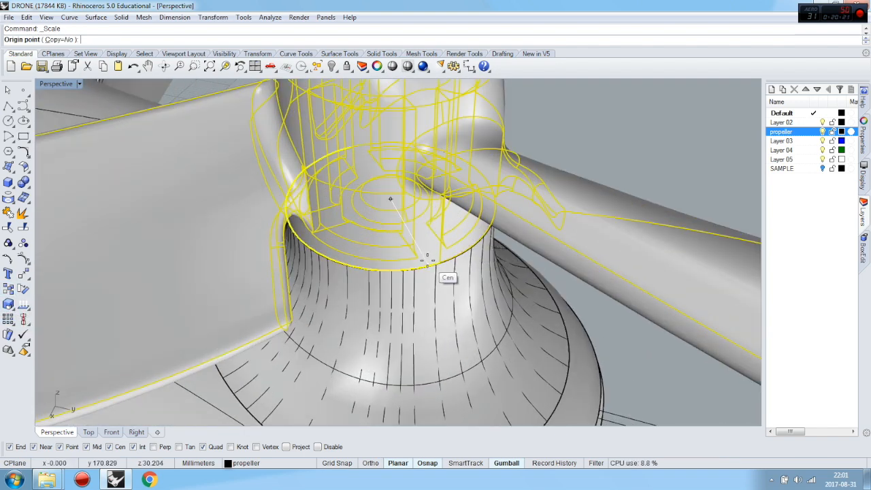
{"action": "scroll", "coordinate": [427, 257], "scroll_direction": "up", "scroll_amount": 2}
{"action": "left_click", "coordinate": [417, 250]}
{"action": "left_click", "coordinate": [660, 349]}
{"action": "scroll", "coordinate": [666, 350], "scroll_direction": "up", "scroll_amount": 2}
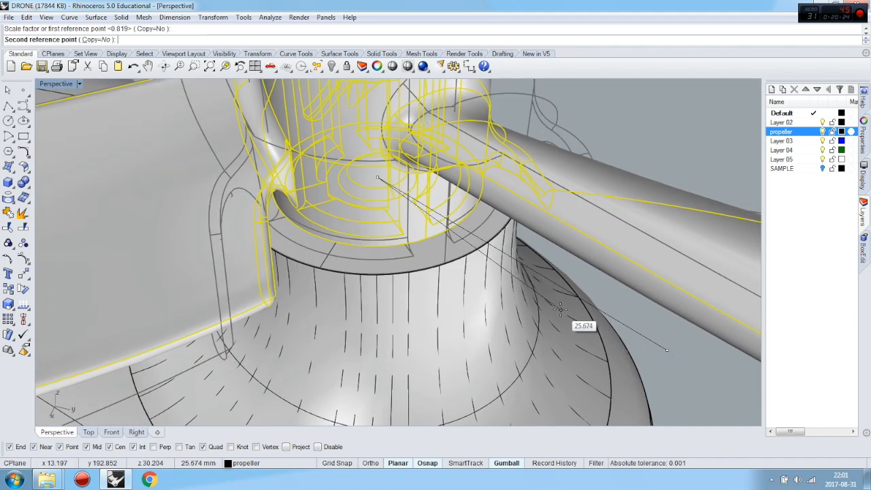
{"action": "left_click", "coordinate": [558, 310]}
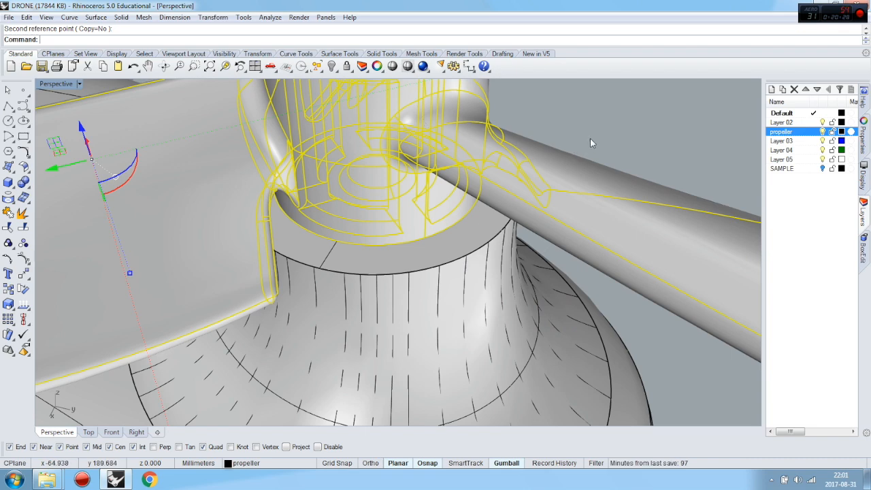
Shrink the propeller a little further about the centre of the motor mount's top and deselect it
{"action": "scroll", "coordinate": [590, 139], "scroll_direction": "down", "scroll_amount": 15}
{"action": "right_click_drag", "start_coordinate": [567, 270], "coordinate": [460, 301]}
{"action": "scroll", "coordinate": [460, 302], "scroll_direction": "down", "scroll_amount": 5}
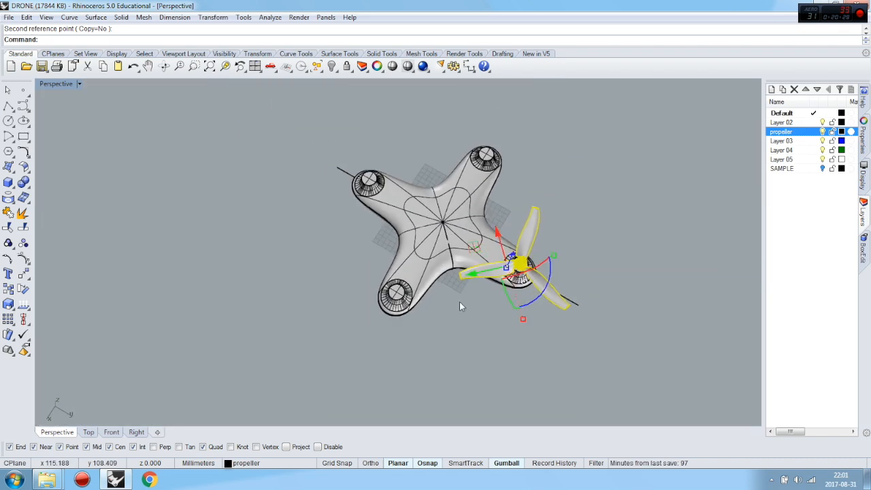
{"action": "scroll", "coordinate": [459, 301], "scroll_direction": "up", "scroll_amount": 10}
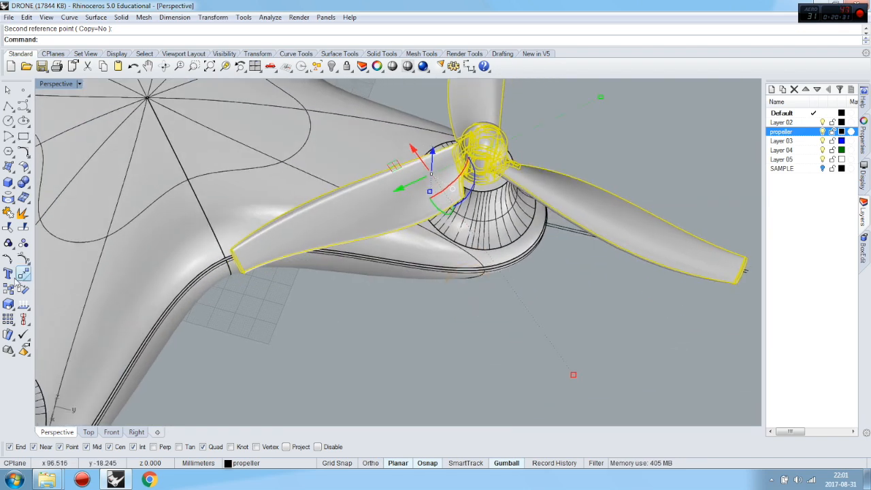
{"action": "left_click", "coordinate": [8, 306]}
{"action": "scroll", "coordinate": [497, 185], "scroll_direction": "up", "scroll_amount": 5}
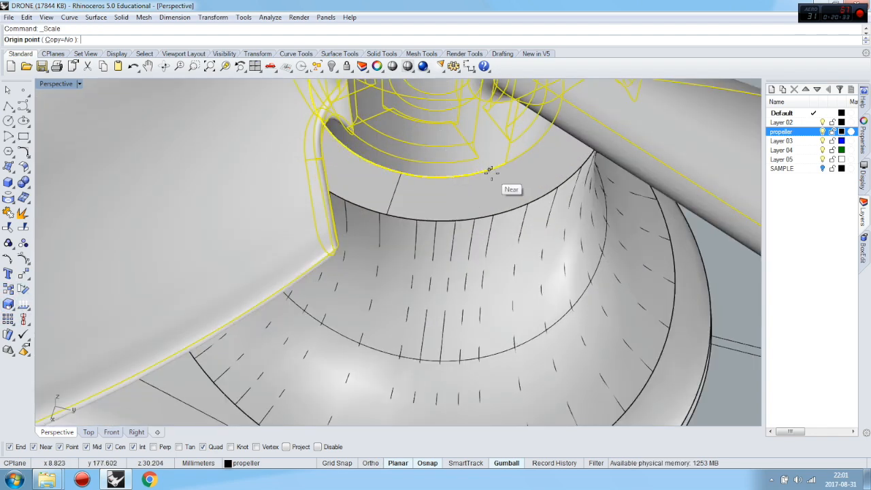
{"action": "left_click", "coordinate": [513, 202]}
{"action": "scroll", "coordinate": [504, 204], "scroll_direction": "down", "scroll_amount": 5}
{"action": "left_click", "coordinate": [502, 292]}
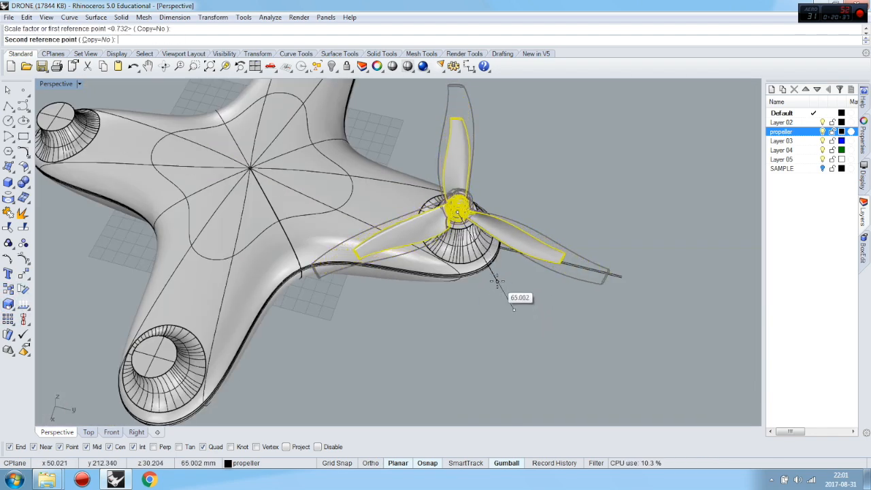
{"action": "left_click", "coordinate": [502, 289]}
{"action": "scroll", "coordinate": [471, 231], "scroll_direction": "up", "scroll_amount": 4}
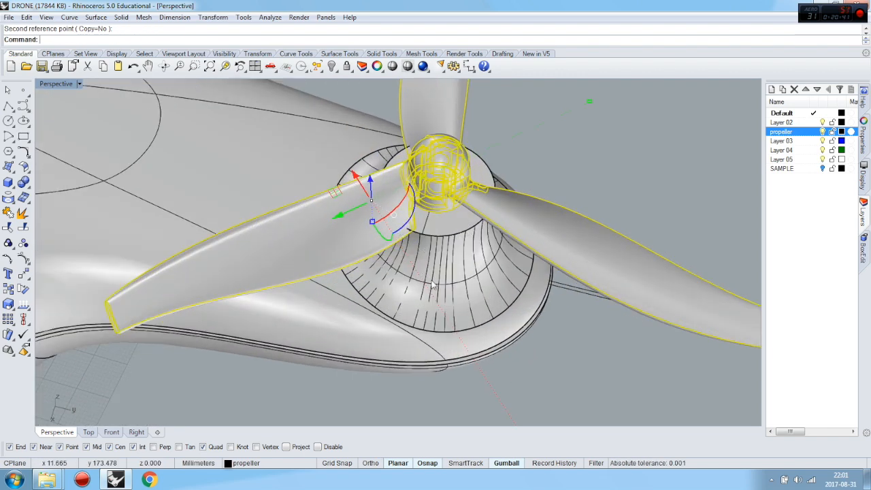
{"action": "scroll", "coordinate": [433, 284], "scroll_direction": "down", "scroll_amount": 5}
{"action": "right_click_drag", "start_coordinate": [510, 374], "coordinate": [467, 226]}
{"action": "left_click", "coordinate": [542, 215]}
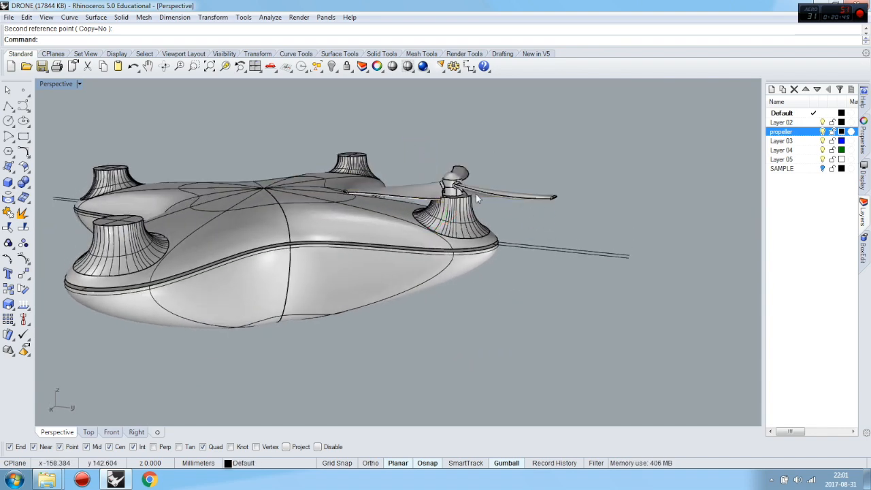
{"action": "right_click_drag", "start_coordinate": [455, 140], "coordinate": [531, 203]}
Polar array the propeller around the centre of the drone body with 4 items over 360 degrees
{"action": "left_click", "coordinate": [500, 195]}
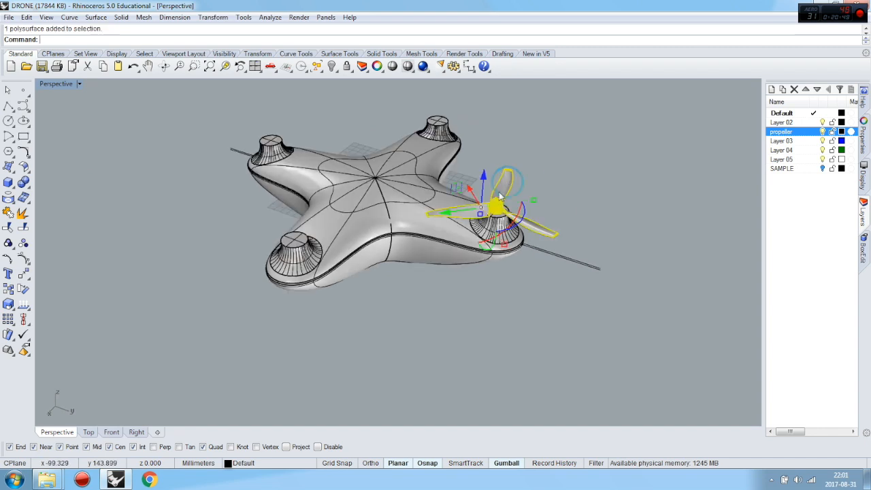
{"action": "left_click", "coordinate": [24, 274]}
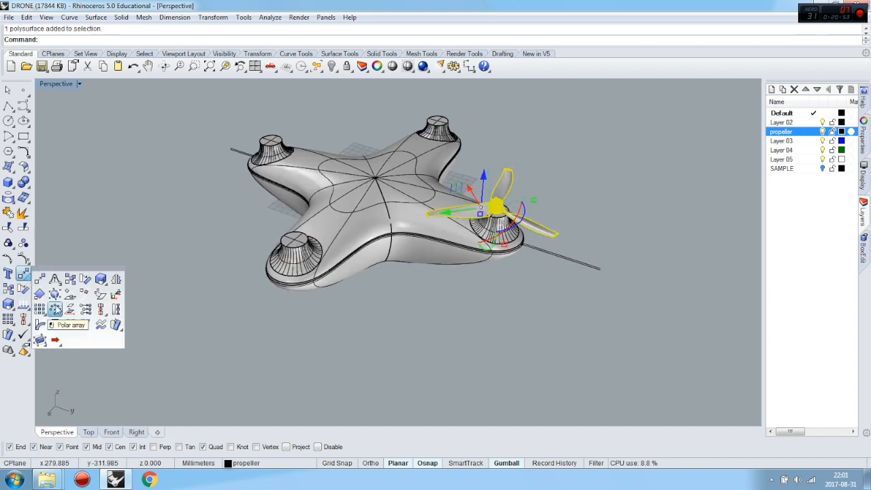
{"action": "left_click", "coordinate": [55, 309]}
{"action": "left_click", "coordinate": [375, 178]}
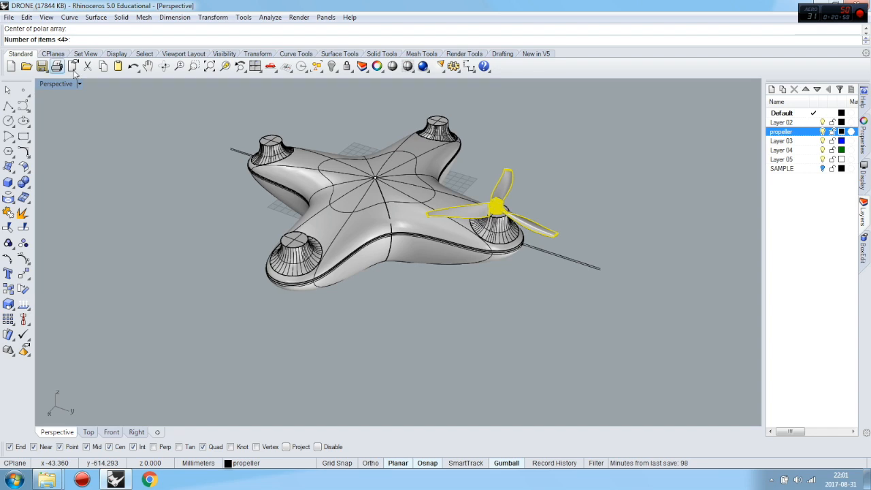
{"action": "key", "text": "Return"}
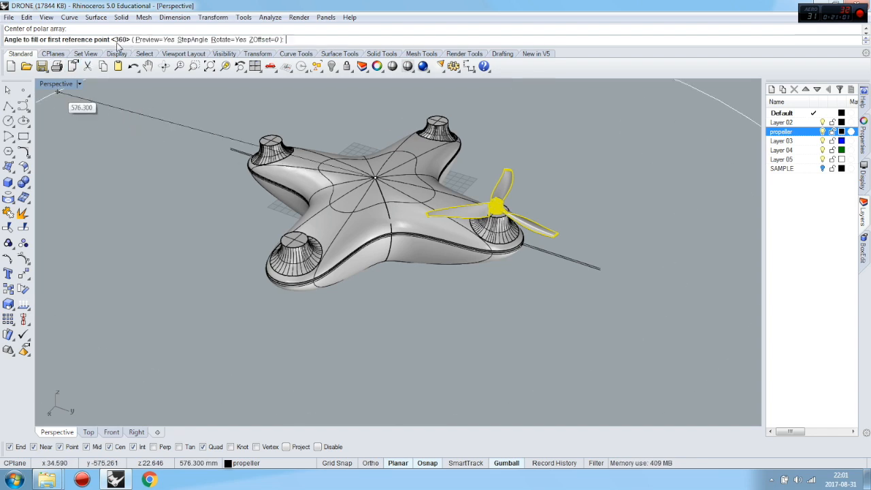
{"action": "key", "text": "Return"}
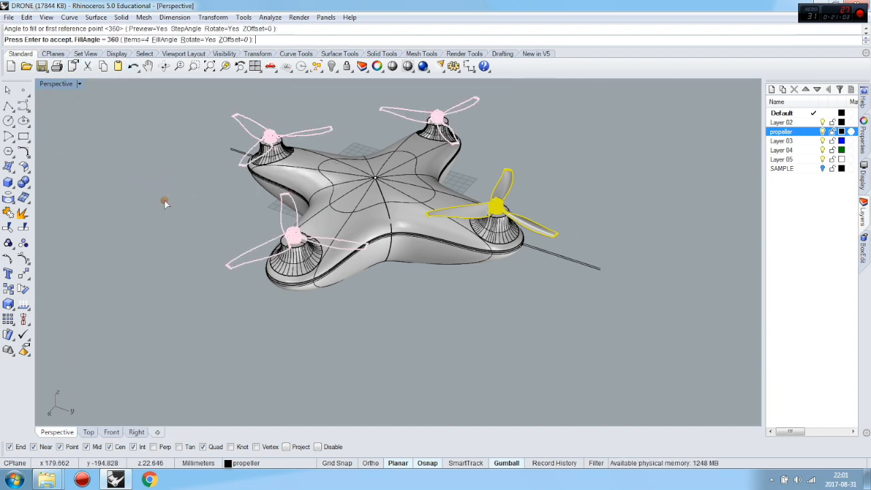
{"action": "key", "text": "Return"}
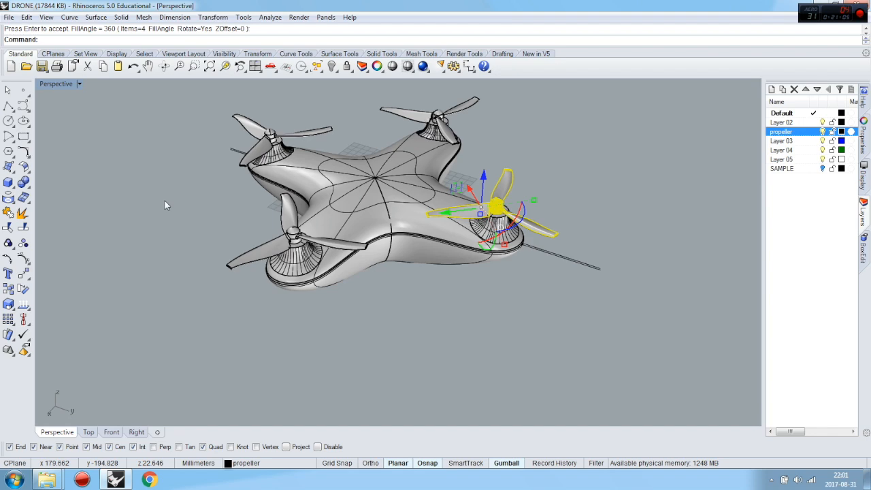
Examine the drone and its four arrayed propellers from several angles and distances
{"action": "left_click", "coordinate": [350, 340]}
{"action": "right_click_drag", "start_coordinate": [398, 327], "coordinate": [364, 272]}
{"action": "left_click", "coordinate": [422, 257]}
{"action": "key", "text": "Escape"}
{"action": "right_click_drag", "start_coordinate": [389, 306], "coordinate": [309, 323]}
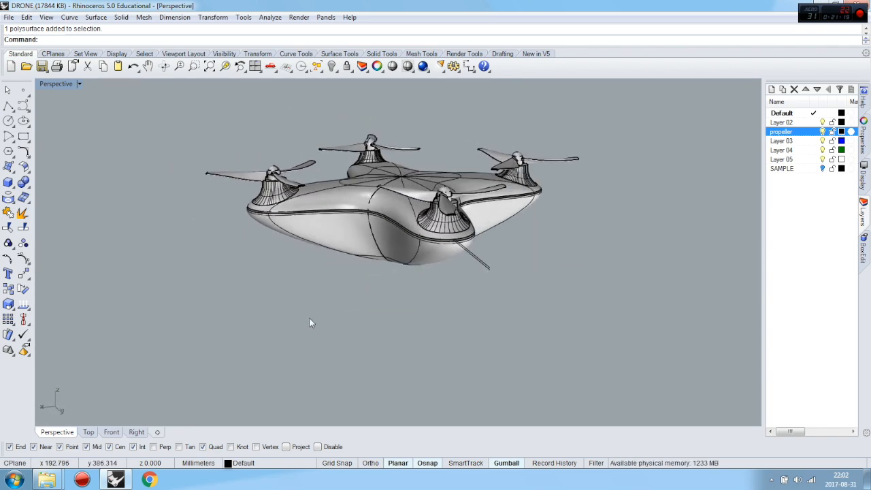
{"action": "scroll", "coordinate": [372, 294], "scroll_direction": "down", "scroll_amount": 9}
{"action": "right_click_drag", "start_coordinate": [366, 293], "coordinate": [374, 298]}
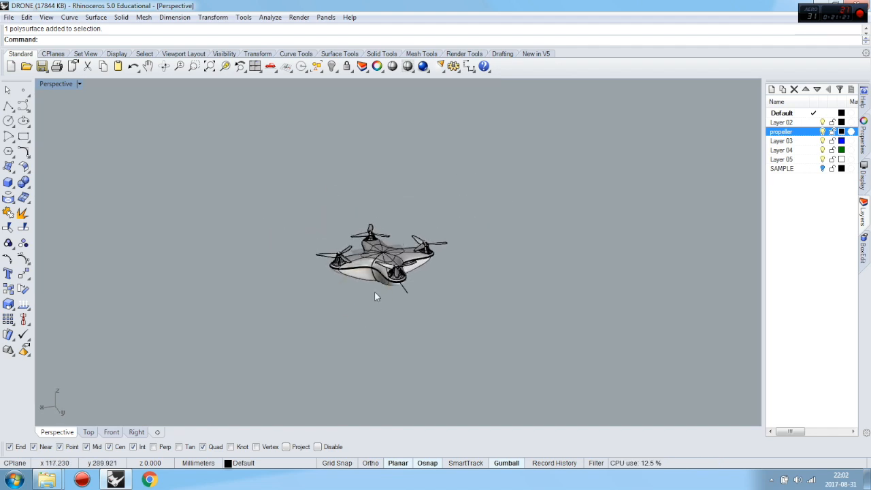
{"action": "scroll", "coordinate": [375, 298], "scroll_direction": "up", "scroll_amount": 7}
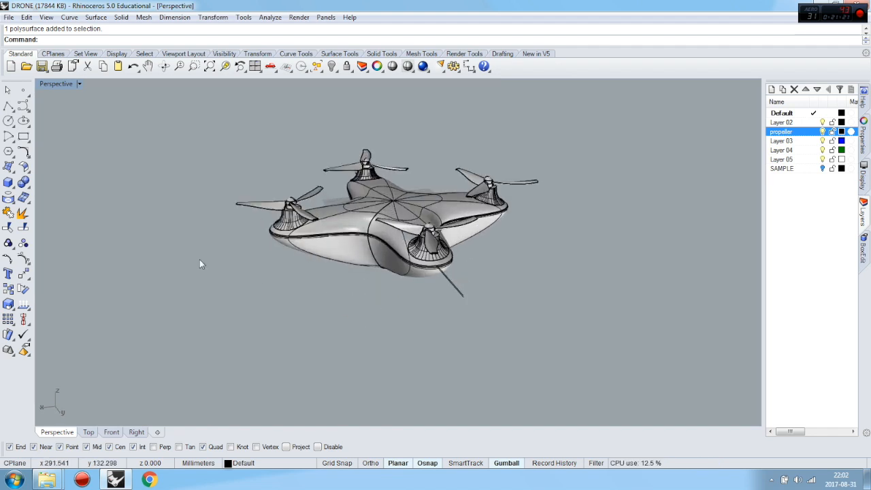
Create a tall, narrow solid ellipsoid beside the drone, starting in the Front view, centred at about x -368, z -71 mm
{"action": "left_click", "coordinate": [111, 432]}
{"action": "scroll", "coordinate": [425, 278], "scroll_direction": "down", "scroll_amount": 2}
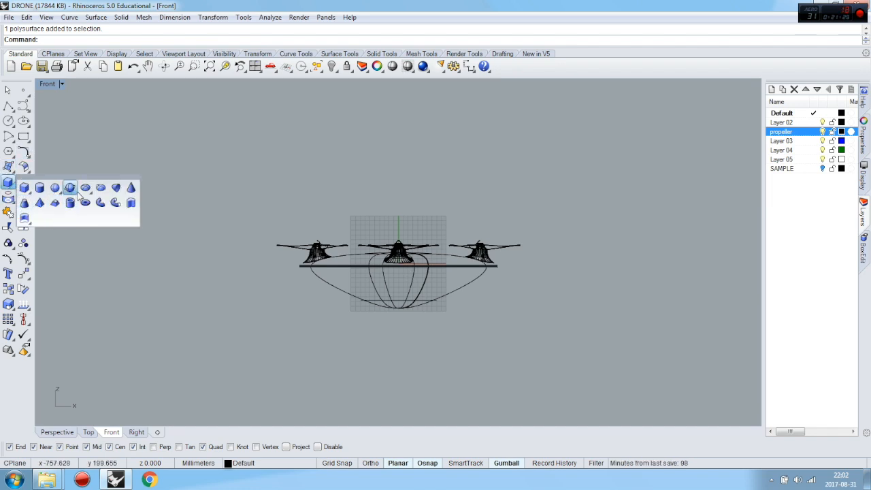
{"action": "left_click", "coordinate": [85, 188]}
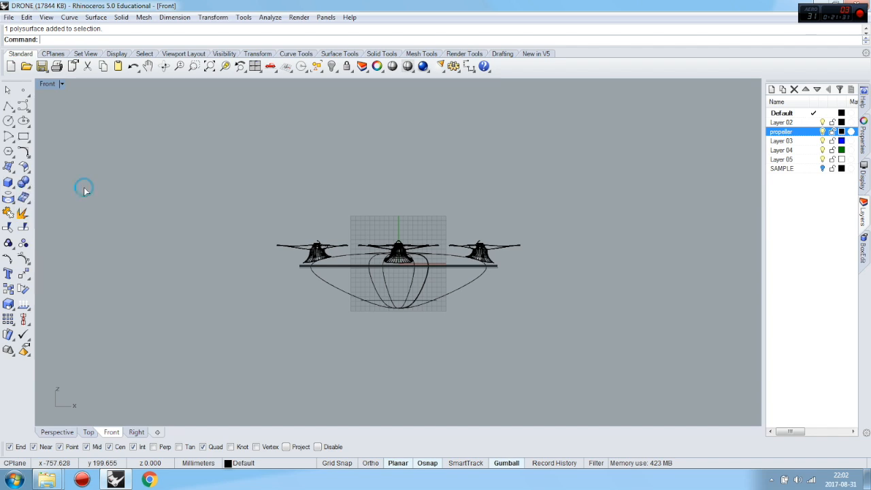
{"action": "left_click", "coordinate": [224, 296]}
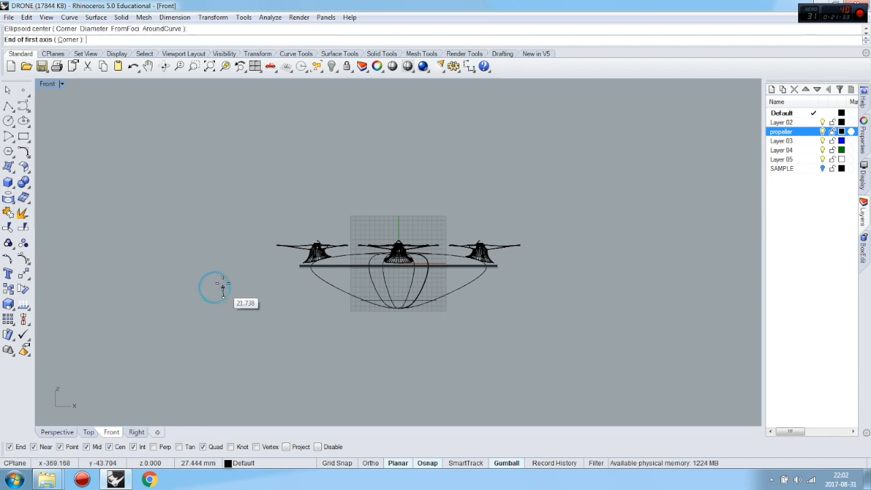
{"action": "left_click", "coordinate": [223, 245]}
{"action": "left_click", "coordinate": [246, 246]}
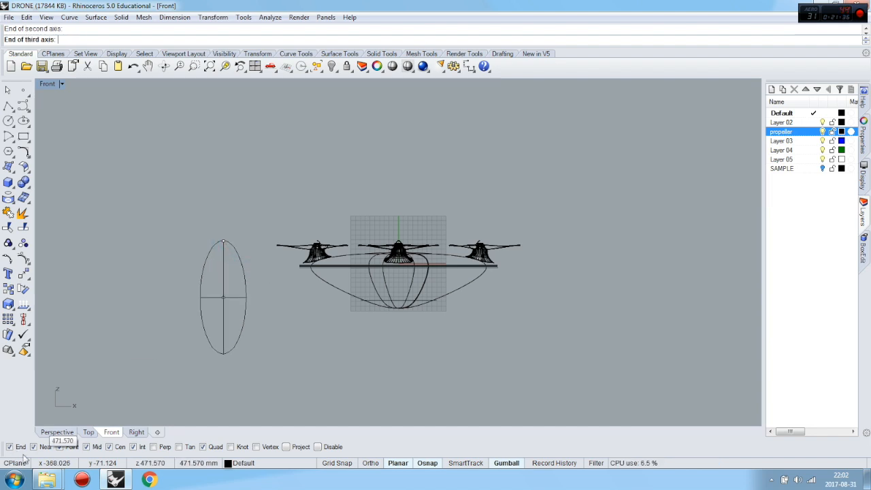
{"action": "left_click", "coordinate": [57, 433]}
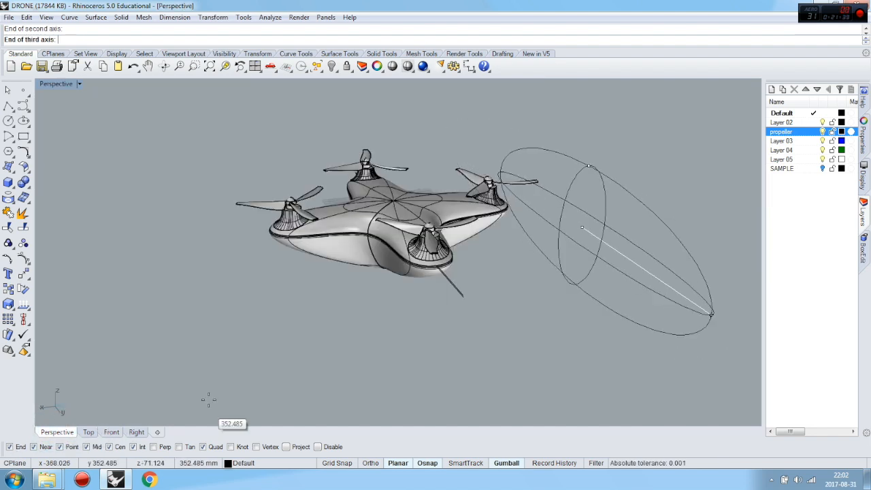
{"action": "scroll", "coordinate": [606, 231], "scroll_direction": "up", "scroll_amount": 5}
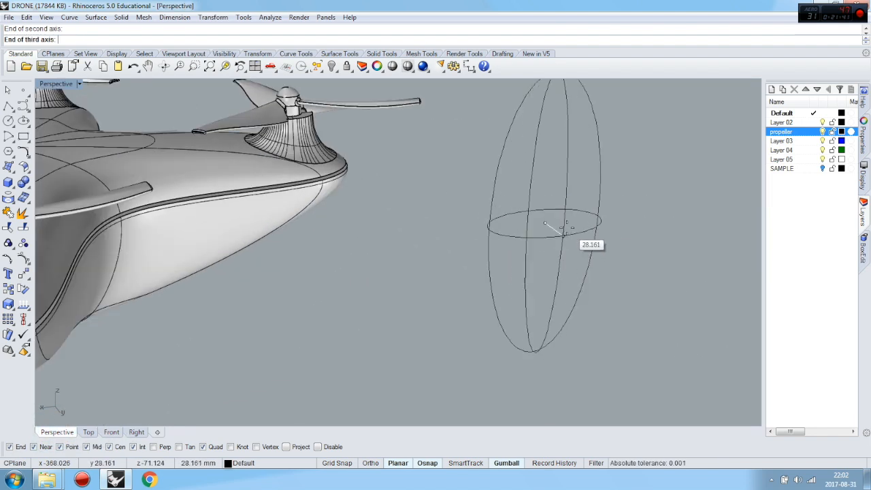
{"action": "left_click", "coordinate": [552, 226]}
Rebuild the ellipsoid's surface with a V point count of 6 and degree 3 in both directions, deleting the input
{"action": "left_click", "coordinate": [585, 222]}
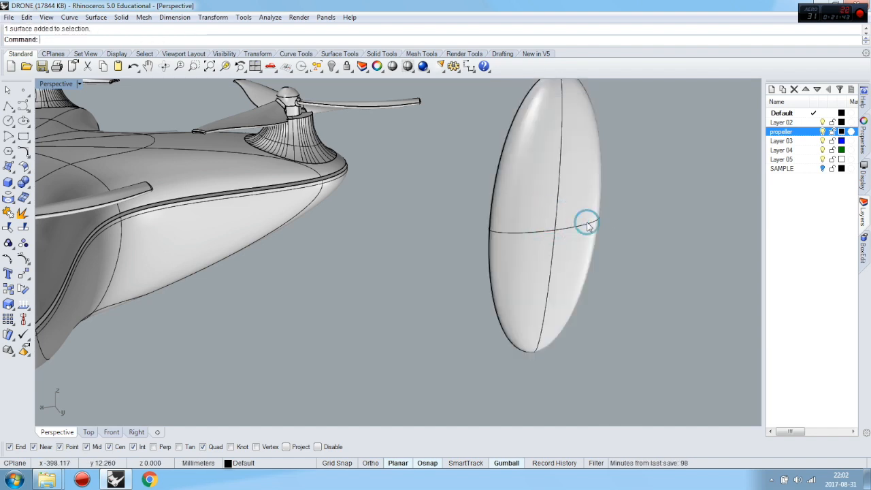
{"action": "left_click", "coordinate": [136, 432]}
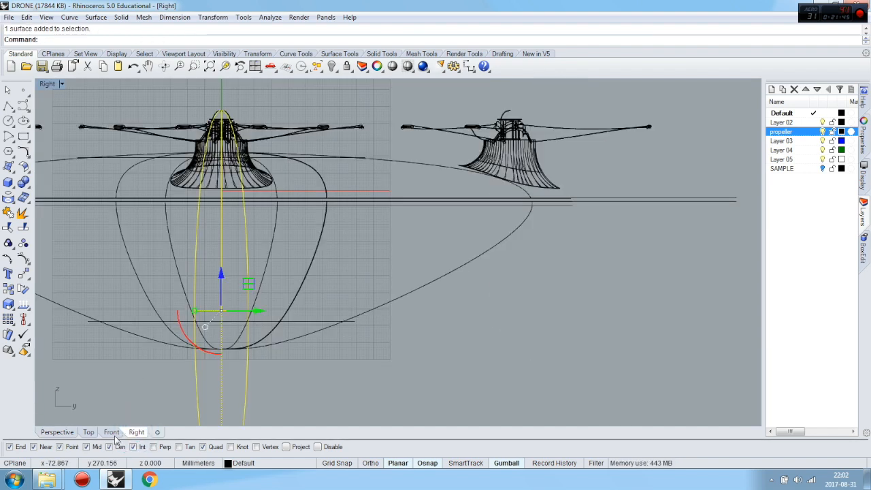
{"action": "left_click", "coordinate": [113, 434]}
{"action": "scroll", "coordinate": [212, 330], "scroll_direction": "up", "scroll_amount": 3}
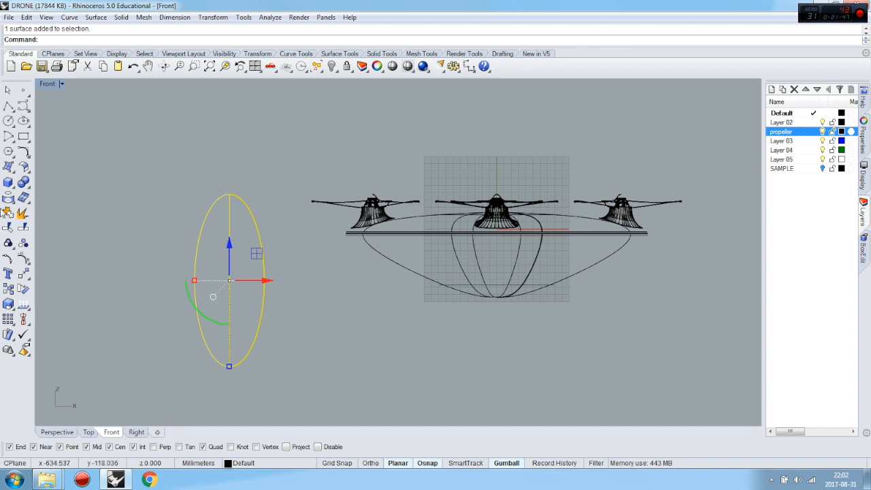
{"action": "left_click", "coordinate": [24, 168]}
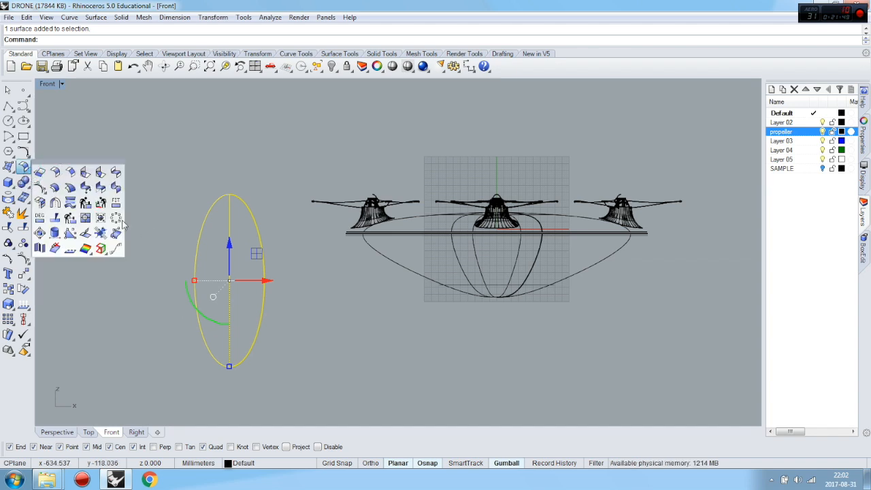
{"action": "left_click", "coordinate": [101, 202]}
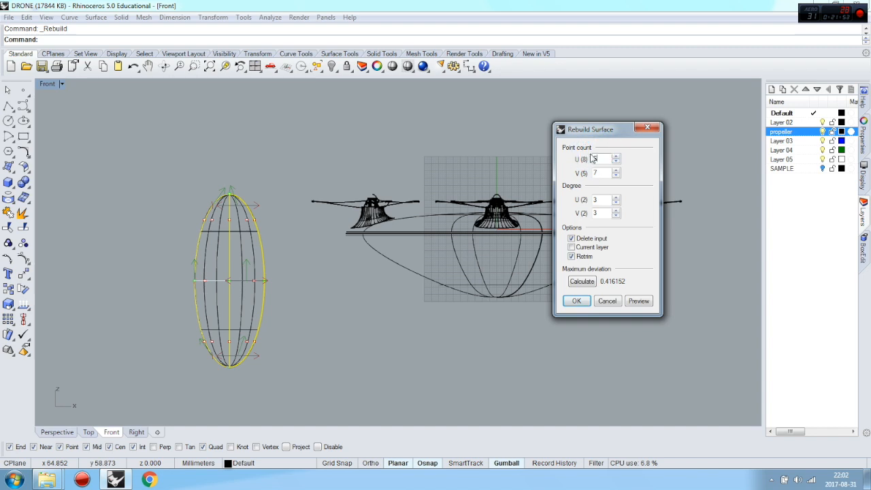
{"action": "left_click_drag", "start_coordinate": [601, 171], "coordinate": [591, 168]}
{"action": "type", "text": "6"}
{"action": "left_click", "coordinate": [634, 303]}
{"action": "left_click", "coordinate": [584, 302]}
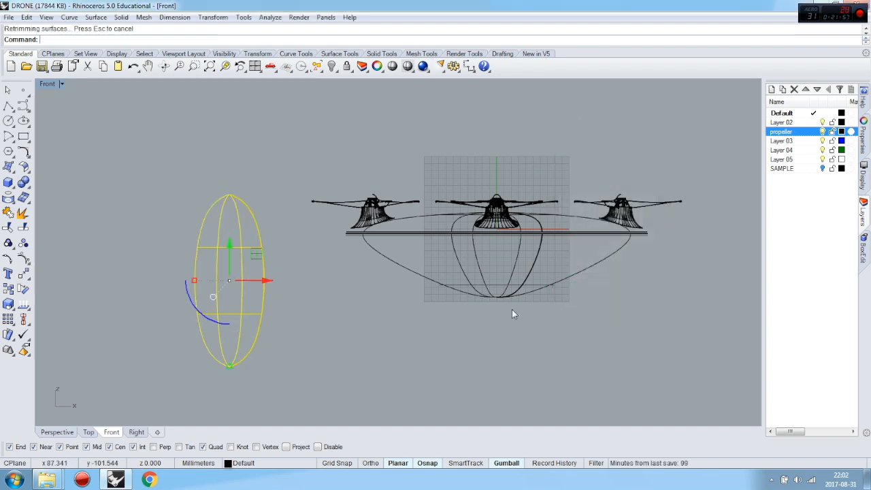
Turn on the control points of the rebuilt ellipsoid
{"action": "left_click", "coordinate": [57, 433]}
{"action": "right_click_drag", "start_coordinate": [292, 354], "coordinate": [331, 326]}
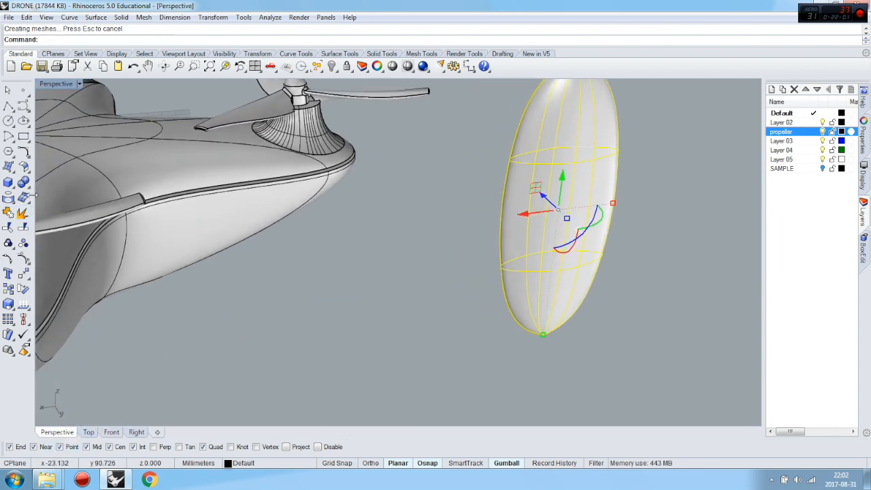
{"action": "left_click", "coordinate": [23, 243]}
{"action": "right_click_drag", "start_coordinate": [388, 279], "coordinate": [338, 264]}
{"action": "scroll", "coordinate": [338, 264], "scroll_direction": "down", "scroll_amount": 6}
{"action": "right_click_drag", "start_coordinate": [416, 259], "coordinate": [236, 337]}
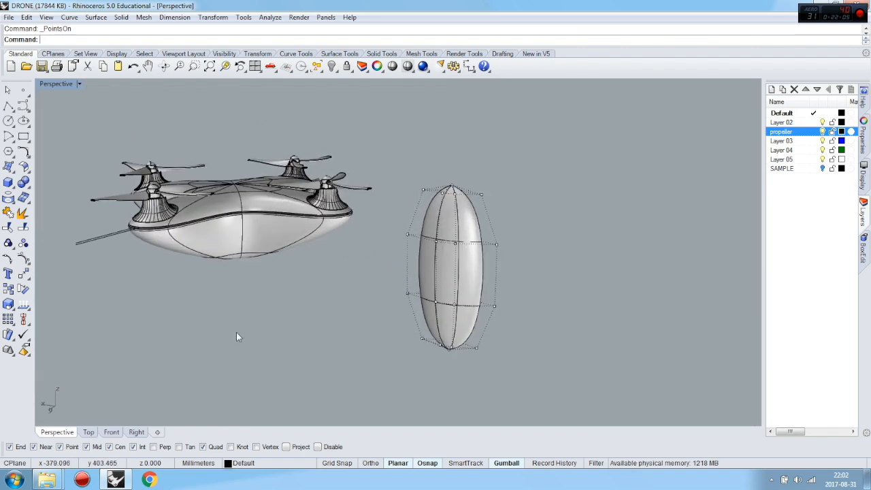
In the Front view, flatten the ellipsoid's lower tip by setting its bottom pole point in Z to the height of the adjacent control-point row
{"action": "left_click", "coordinate": [136, 431]}
{"action": "left_click", "coordinate": [111, 432]}
{"action": "scroll", "coordinate": [351, 279], "scroll_direction": "down", "scroll_amount": 2}
{"action": "scroll", "coordinate": [203, 361], "scroll_direction": "up", "scroll_amount": 6}
{"action": "left_click_drag", "start_coordinate": [193, 366], "coordinate": [247, 351]}
{"action": "left_click_drag", "start_coordinate": [328, 336], "coordinate": [328, 336]}
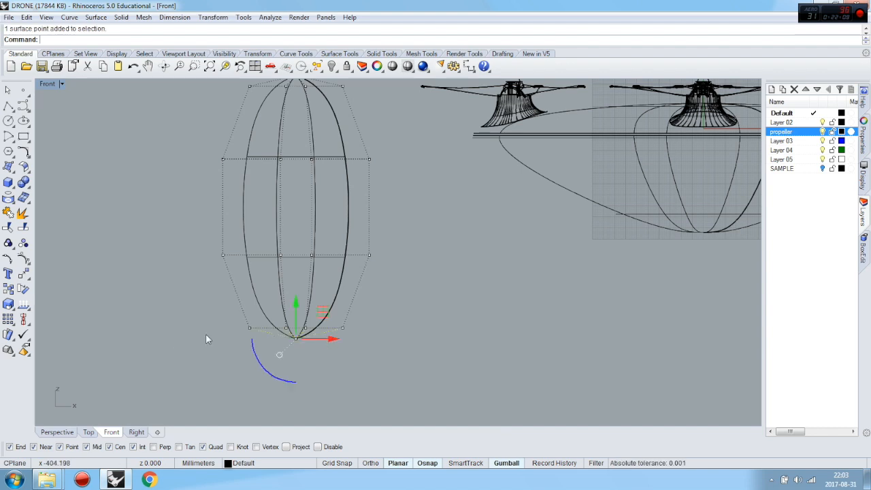
{"action": "left_click", "coordinate": [27, 276]}
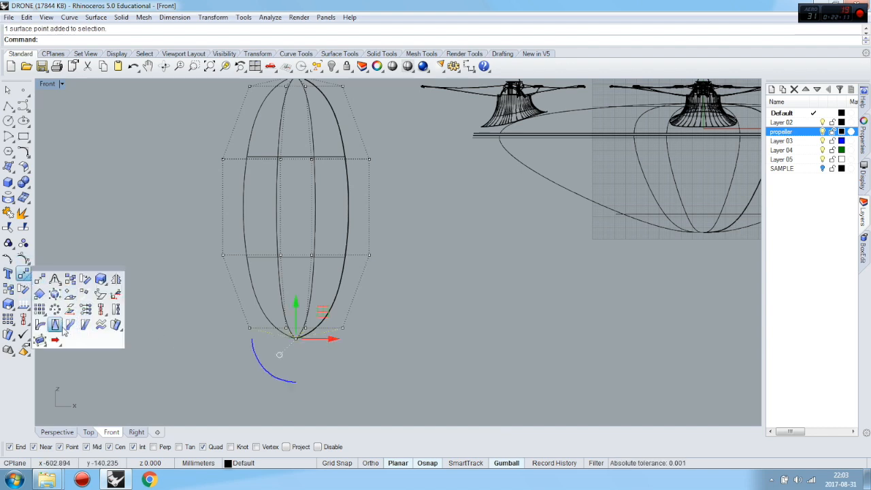
{"action": "left_click", "coordinate": [85, 309]}
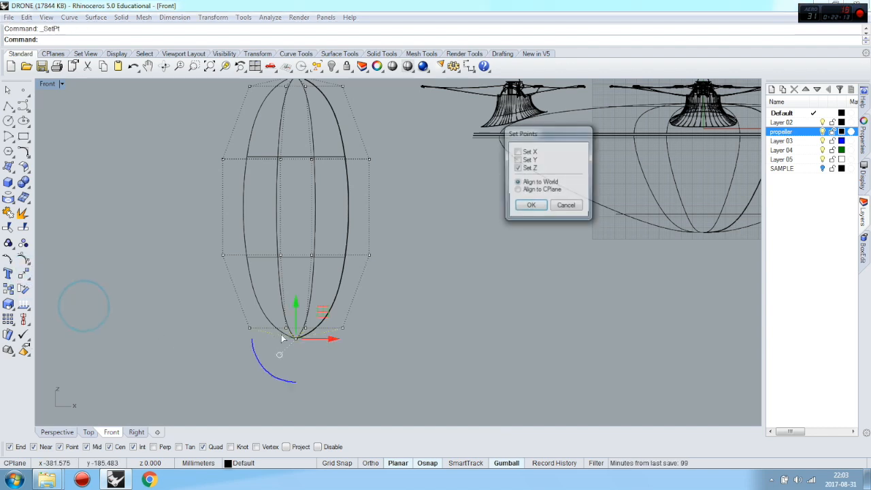
{"action": "left_click", "coordinate": [531, 206]}
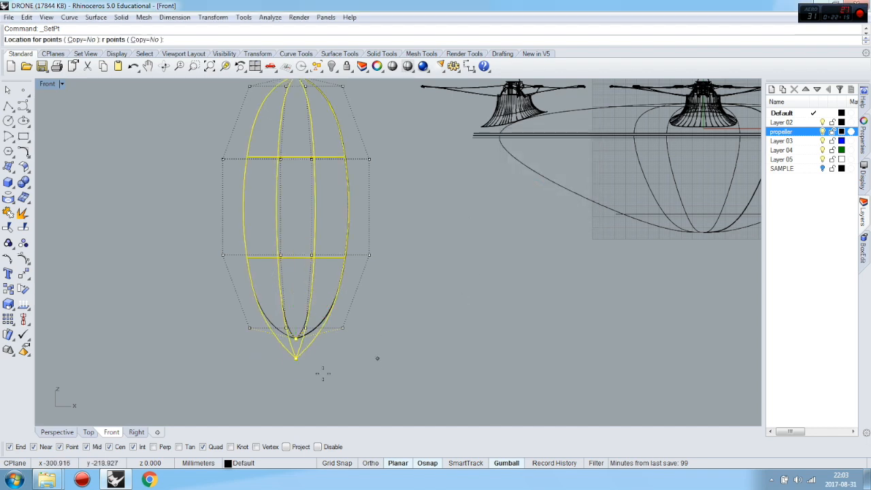
{"action": "left_click", "coordinate": [344, 328]}
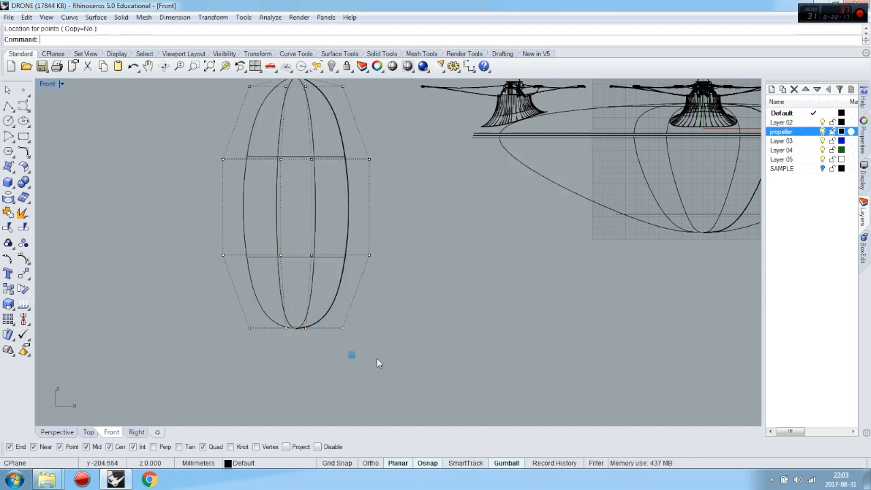
Set the bottom control points in Z level with the row above, and scale the upper-middle row inward in X to form a waist
{"action": "left_click_drag", "start_coordinate": [393, 362], "coordinate": [200, 313]}
{"action": "right_click", "coordinate": [312, 364]}
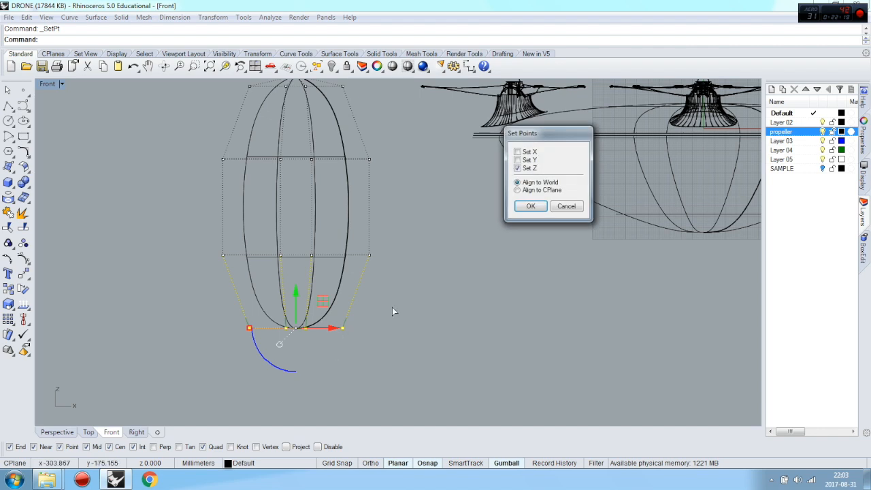
{"action": "left_click", "coordinate": [531, 207]}
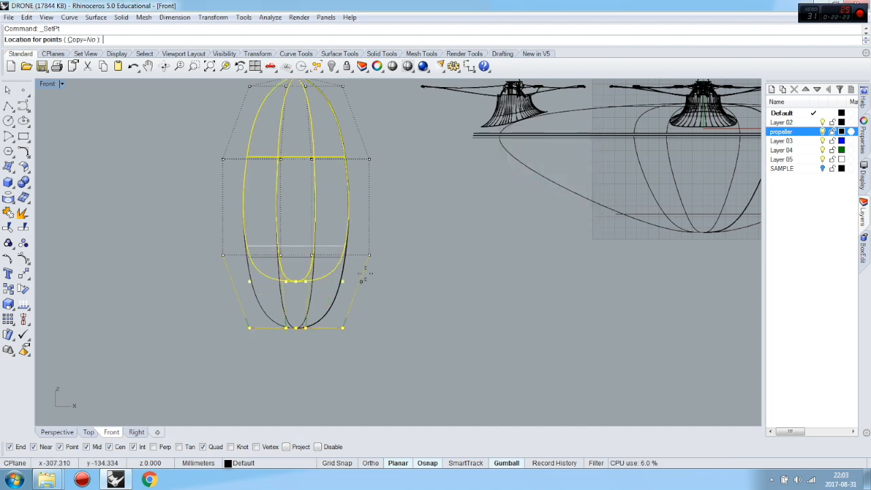
{"action": "right_click_drag", "start_coordinate": [405, 296], "coordinate": [416, 315]}
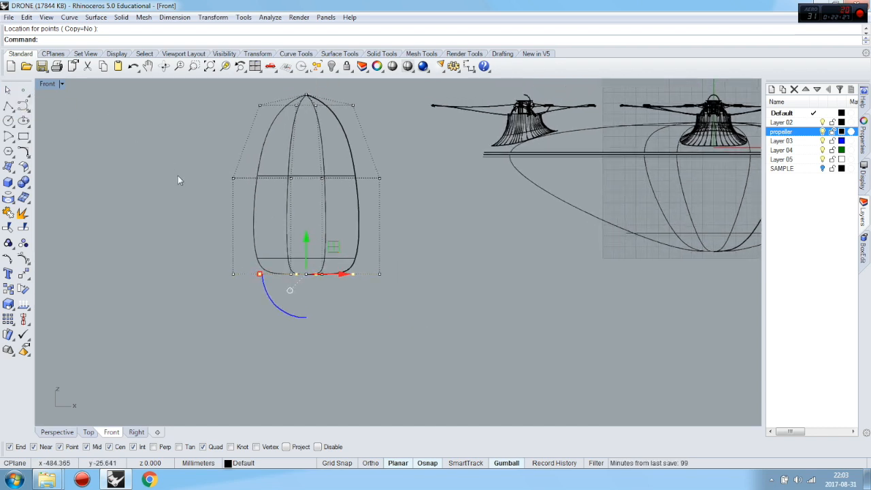
{"action": "left_click_drag", "start_coordinate": [183, 160], "coordinate": [402, 201]}
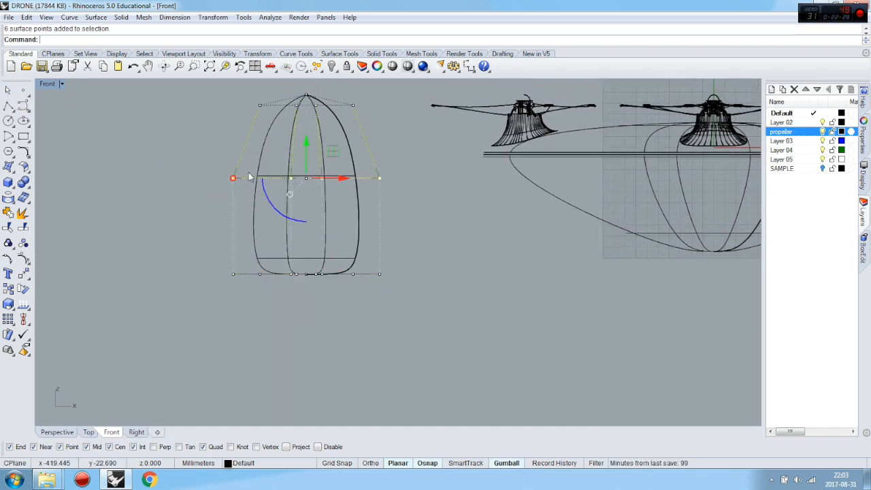
{"action": "left_click_drag", "start_coordinate": [233, 180], "coordinate": [284, 180]}
Flatten the upper tip by setting the top pole point in Z to the height of the adjacent control-point row
{"action": "left_click", "coordinate": [305, 93]}
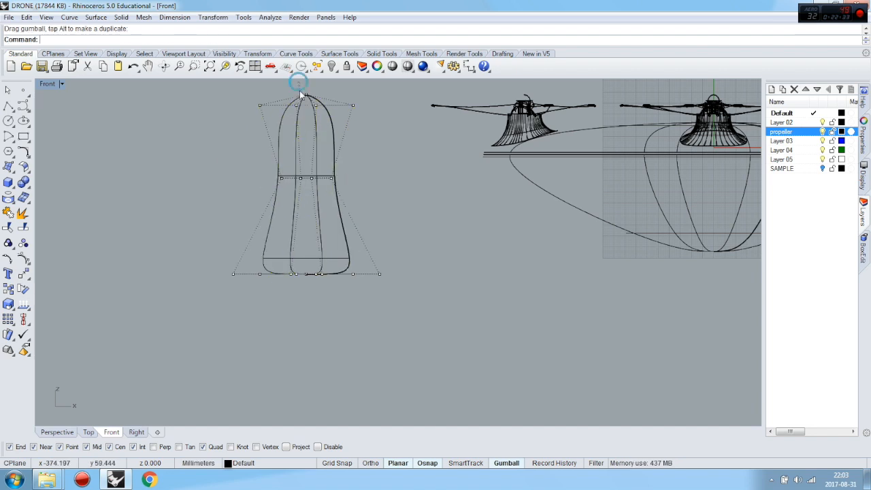
{"action": "scroll", "coordinate": [312, 95], "scroll_direction": "up", "scroll_amount": 2}
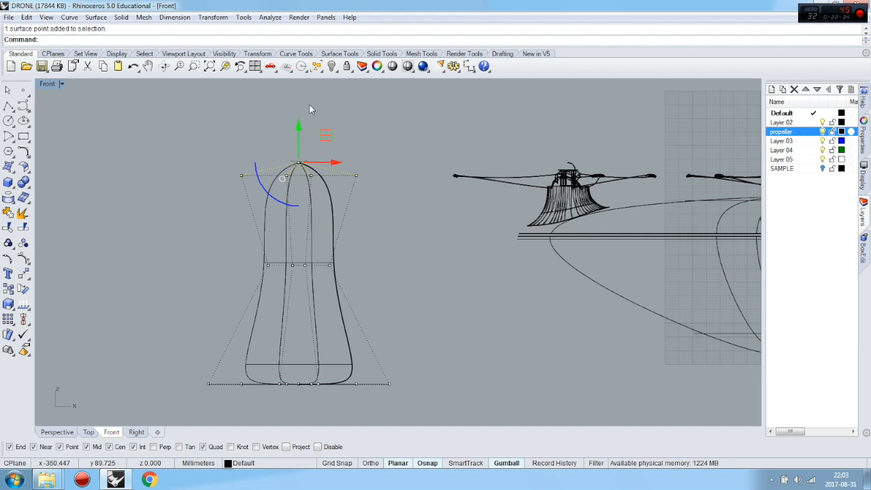
{"action": "scroll", "coordinate": [309, 104], "scroll_direction": "up", "scroll_amount": 1}
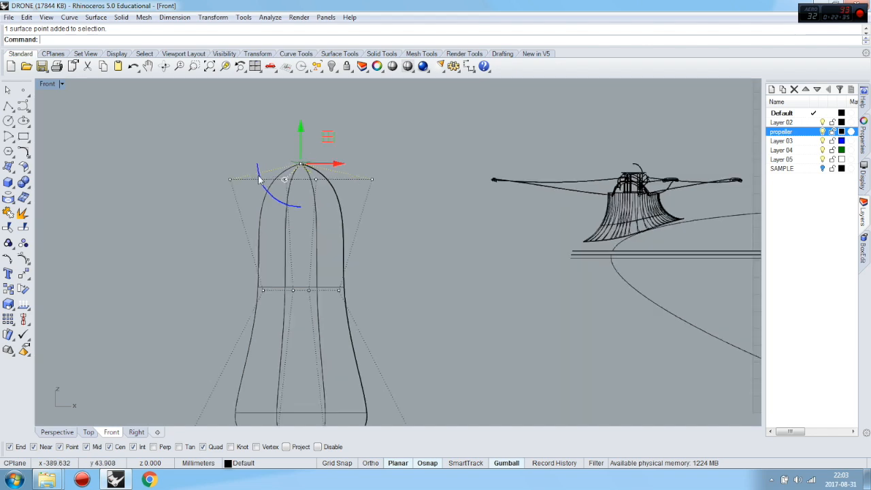
{"action": "left_click", "coordinate": [24, 274]}
{"action": "left_click", "coordinate": [87, 315]}
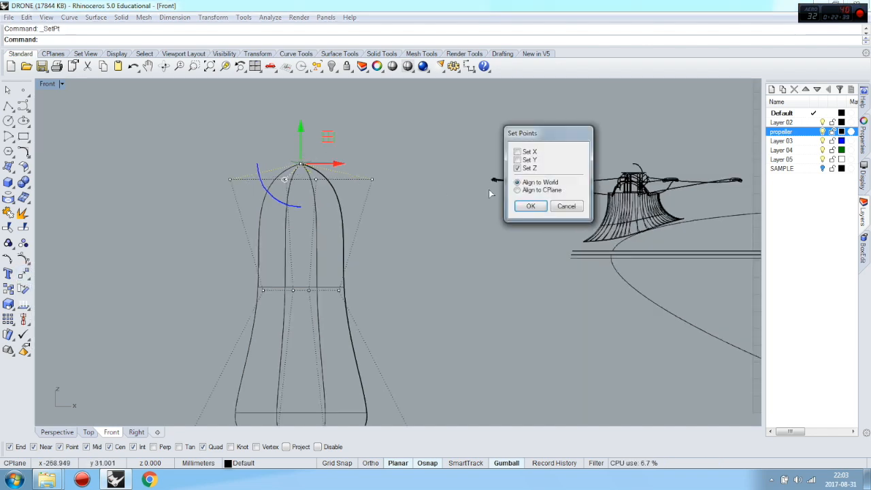
{"action": "left_click", "coordinate": [536, 207]}
{"action": "left_click", "coordinate": [375, 183]}
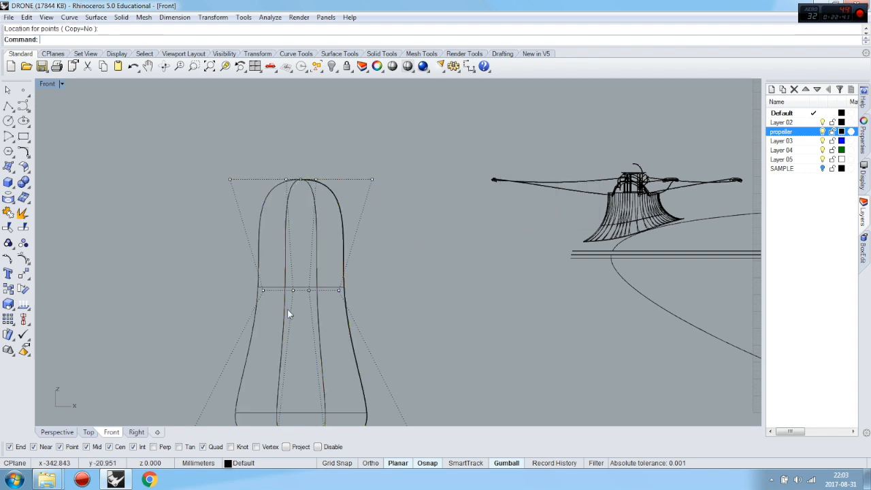
In the Right view, move the shaped ellipsoid sideways clear of the drone and scale it thinner along Y
{"action": "left_click", "coordinate": [60, 432]}
{"action": "left_click", "coordinate": [136, 432]}
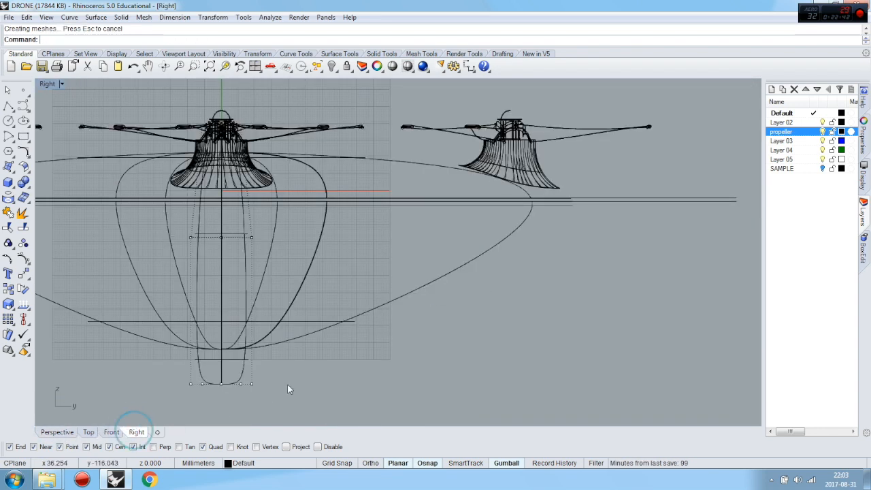
{"action": "scroll", "coordinate": [412, 302], "scroll_direction": "down", "scroll_amount": 3}
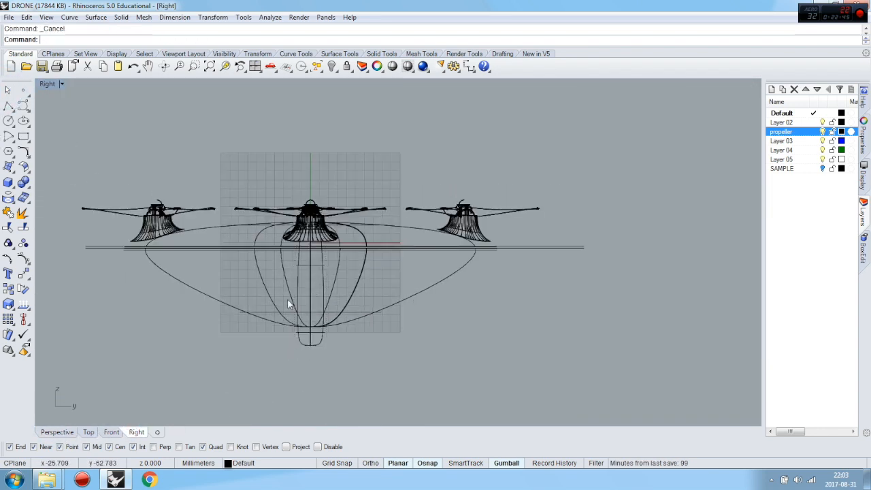
{"action": "left_click", "coordinate": [311, 344]}
{"action": "left_click_drag", "start_coordinate": [342, 276], "coordinate": [708, 300]}
{"action": "scroll", "coordinate": [713, 275], "scroll_direction": "up", "scroll_amount": 5}
{"action": "left_click_drag", "start_coordinate": [591, 287], "coordinate": [615, 286]}
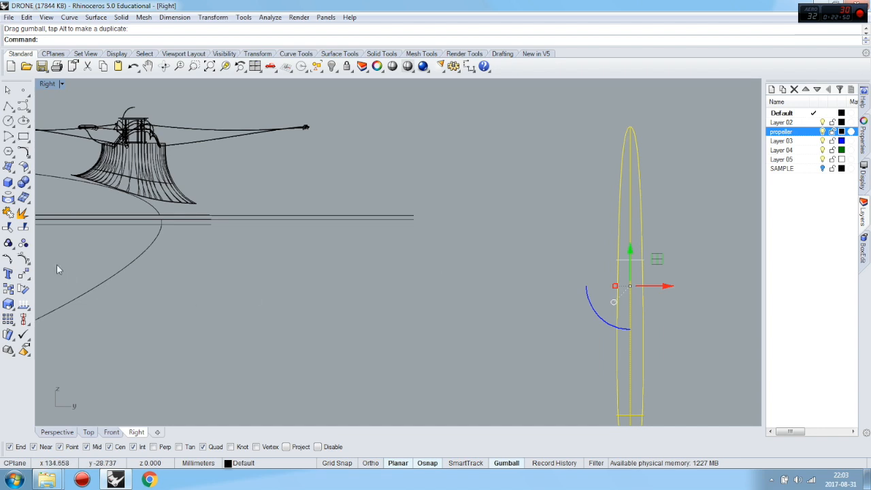
Turn on the part's control points and move and rotate its upper rows toward the drone to bend it into a curved leg
{"action": "left_click", "coordinate": [23, 260]}
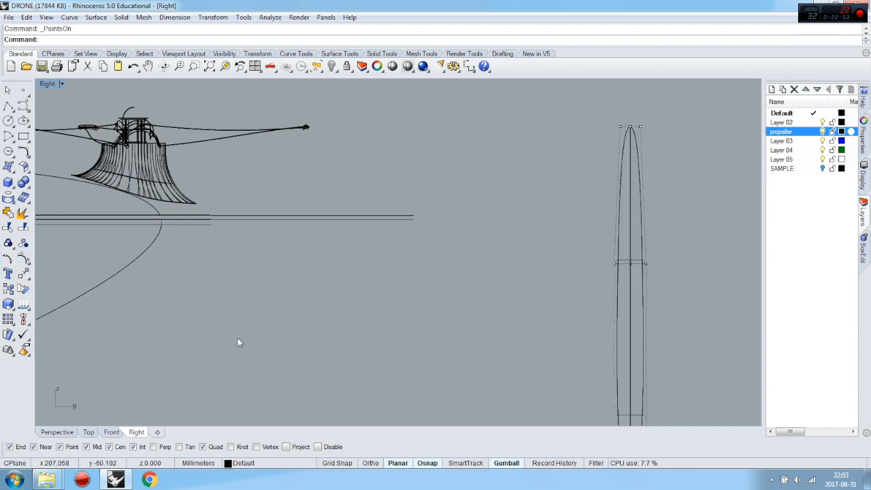
{"action": "scroll", "coordinate": [169, 318], "scroll_direction": "down", "scroll_amount": 4}
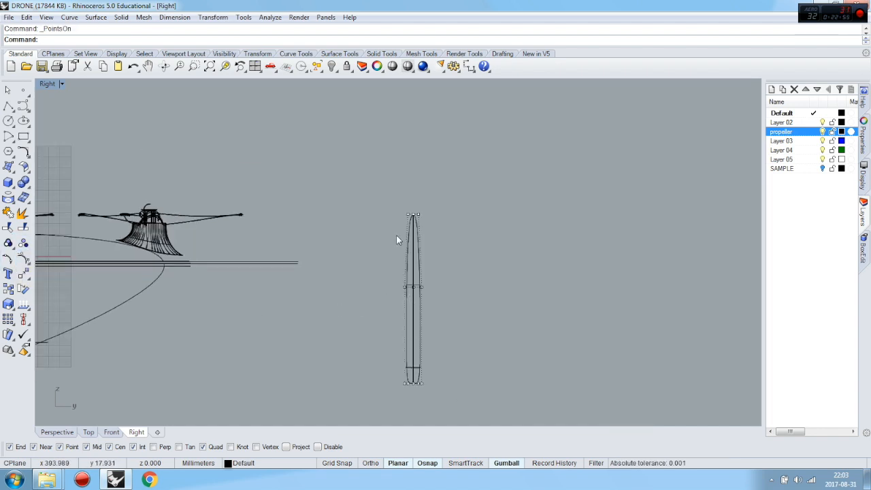
{"action": "left_click_drag", "start_coordinate": [446, 269], "coordinate": [447, 271]}
{"action": "left_click_drag", "start_coordinate": [385, 288], "coordinate": [408, 299]}
{"action": "left_click_drag", "start_coordinate": [441, 232], "coordinate": [416, 254]}
{"action": "left_click_drag", "start_coordinate": [324, 205], "coordinate": [389, 256]}
{"action": "mouse_move", "coordinate": [342, 273]}
{"action": "left_mouse_down"}
{"action": "mouse_move", "coordinate": [363, 286]}
{"action": "mouse_move", "coordinate": [350, 272]}
{"action": "left_mouse_up"}
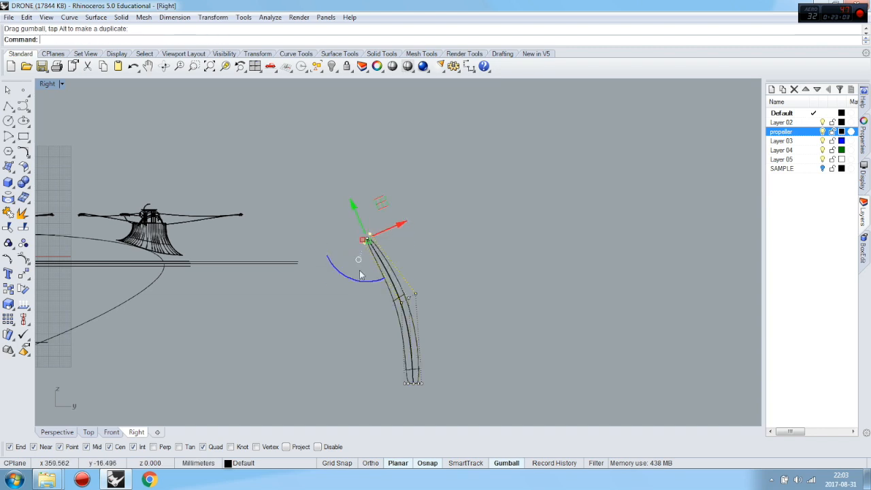
{"action": "left_click_drag", "start_coordinate": [395, 232], "coordinate": [382, 235]}
Turn off the leg's control points and scale the whole leg down uniformly in the Perspective view
{"action": "left_click", "coordinate": [46, 425]}
{"action": "right_click_drag", "start_coordinate": [348, 316], "coordinate": [372, 342]}
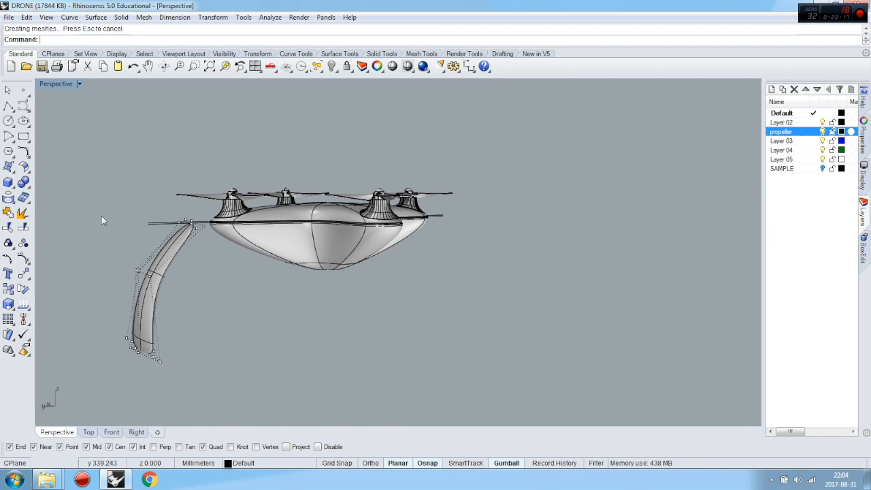
{"action": "left_click", "coordinate": [9, 93]}
{"action": "right_click_drag", "start_coordinate": [140, 156], "coordinate": [234, 273]}
{"action": "left_click", "coordinate": [411, 310]}
{"action": "right_click_drag", "start_coordinate": [438, 330], "coordinate": [346, 306]}
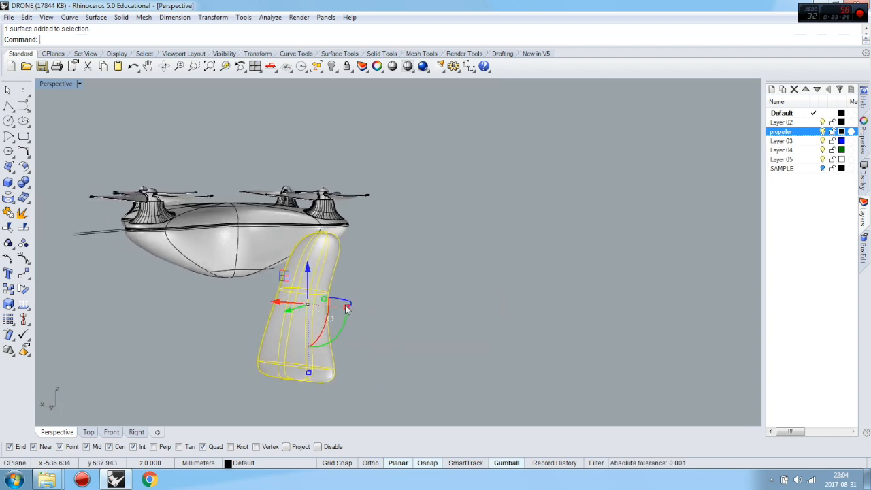
{"action": "left_click_drag", "start_coordinate": [345, 307], "coordinate": [328, 307], "text": "shift"}
{"action": "left_click", "coordinate": [384, 317]}
{"action": "right_click_drag", "start_coordinate": [384, 317], "coordinate": [326, 326]}
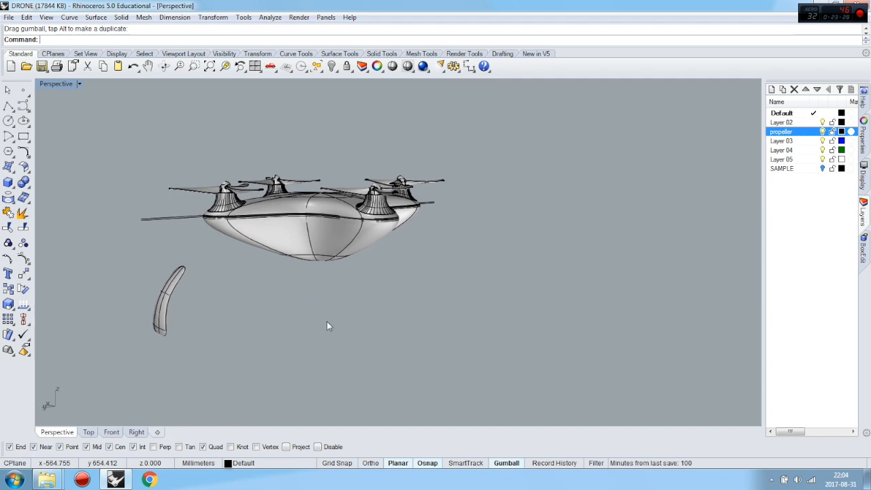
In the Front view, move the leg horizontally from its bottom end to x 0 on the drone's centre line
{"action": "left_click", "coordinate": [111, 432]}
{"action": "scroll", "coordinate": [225, 274], "scroll_direction": "down", "scroll_amount": 5}
{"action": "left_click", "coordinate": [261, 306]}
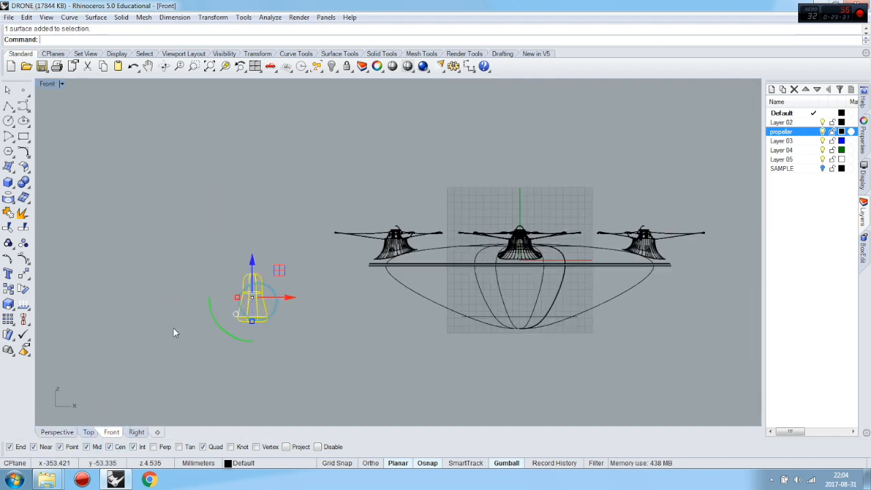
{"action": "left_click", "coordinate": [24, 273]}
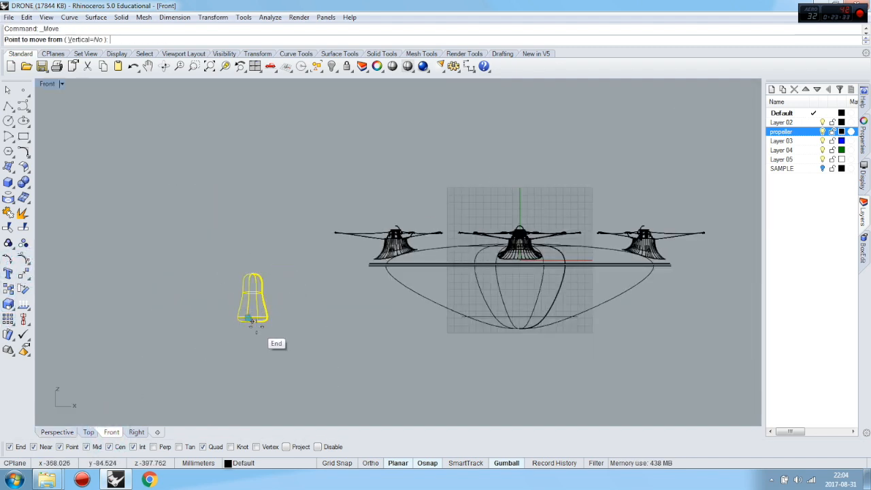
{"action": "left_click", "coordinate": [253, 321]}
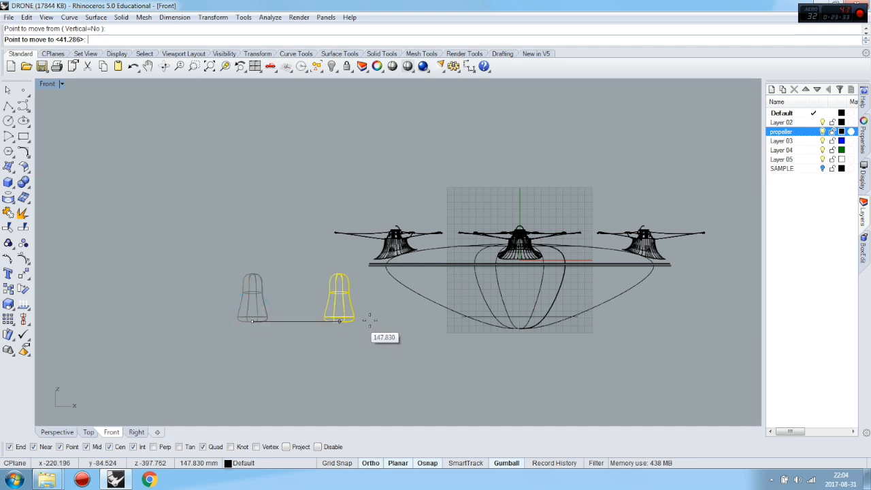
{"action": "left_click", "coordinate": [519, 320]}
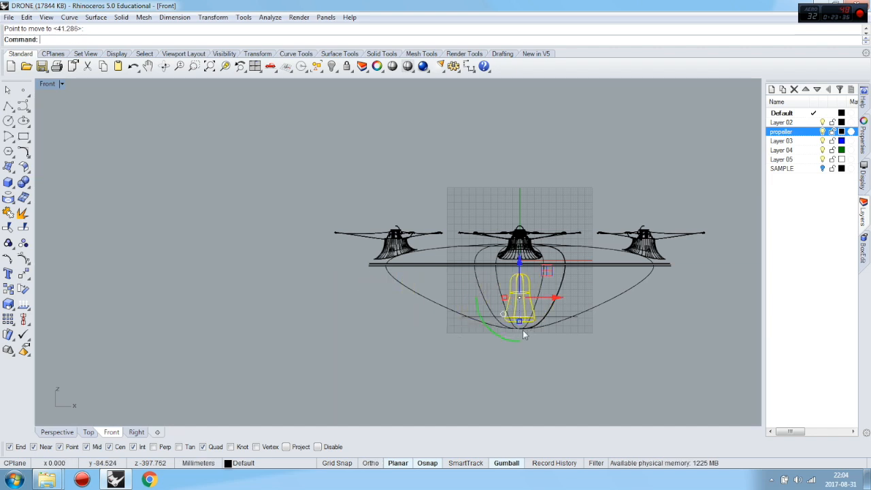
In the Right view, move the leg in and down so its upper end sits inside the drone's underside
{"action": "left_click", "coordinate": [137, 432]}
{"action": "left_click_drag", "start_coordinate": [403, 255], "coordinate": [403, 270]}
{"action": "left_click_drag", "start_coordinate": [437, 306], "coordinate": [301, 306]}
{"action": "left_click_drag", "start_coordinate": [264, 269], "coordinate": [255, 300]}
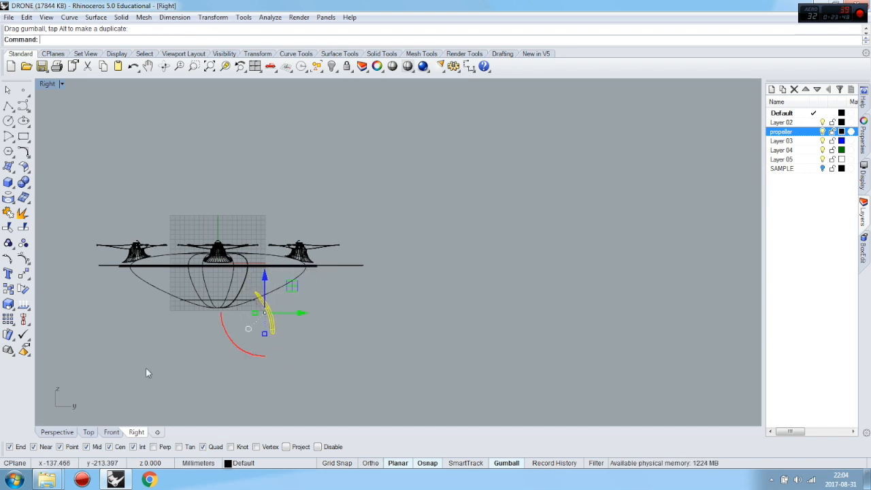
Draw a solid cylinder about 15 mm in diameter where the leg crosses the body's underside, extending it across the leg's width
{"action": "left_click", "coordinate": [57, 433]}
{"action": "right_click_drag", "start_coordinate": [361, 332], "coordinate": [258, 323]}
{"action": "scroll", "coordinate": [378, 284], "scroll_direction": "up", "scroll_amount": 13}
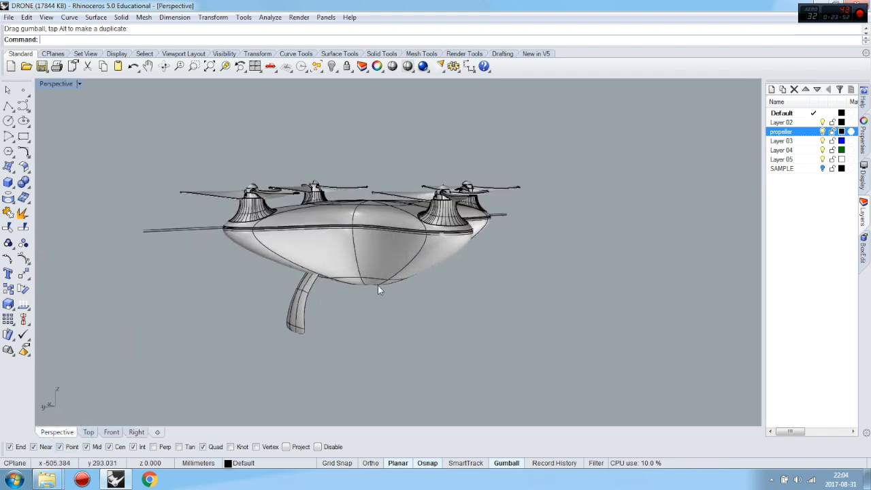
{"action": "right_click_drag", "start_coordinate": [314, 313], "coordinate": [286, 341]}
{"action": "scroll", "coordinate": [327, 313], "scroll_direction": "down", "scroll_amount": 9}
{"action": "scroll", "coordinate": [192, 399], "scroll_direction": "up", "scroll_amount": 5}
{"action": "left_click", "coordinate": [136, 432]}
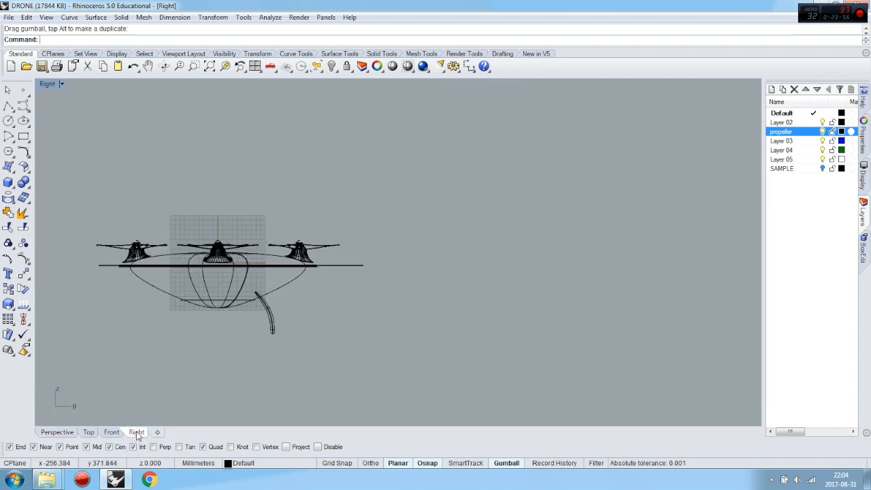
{"action": "scroll", "coordinate": [256, 295], "scroll_direction": "up", "scroll_amount": 8}
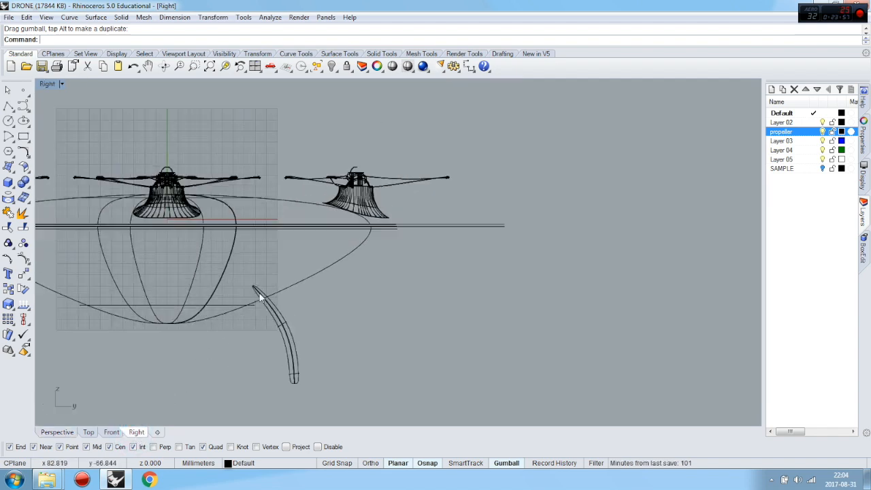
{"action": "left_click", "coordinate": [9, 186]}
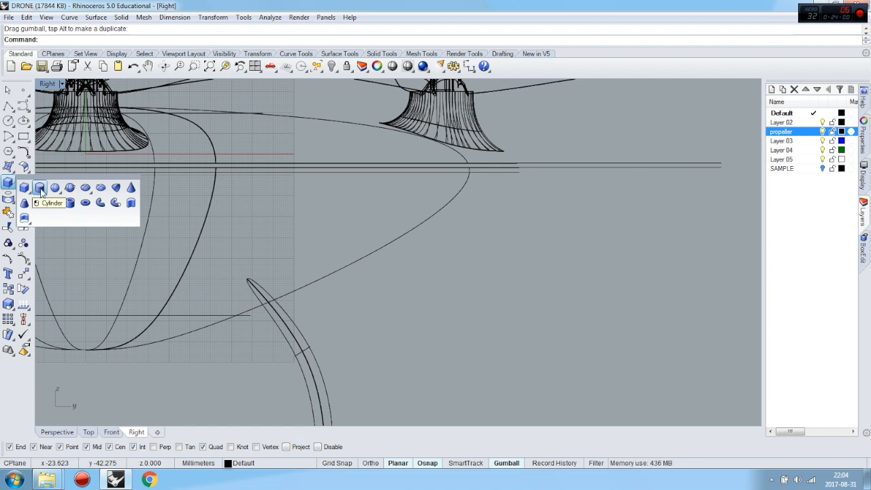
{"action": "left_click", "coordinate": [41, 188]}
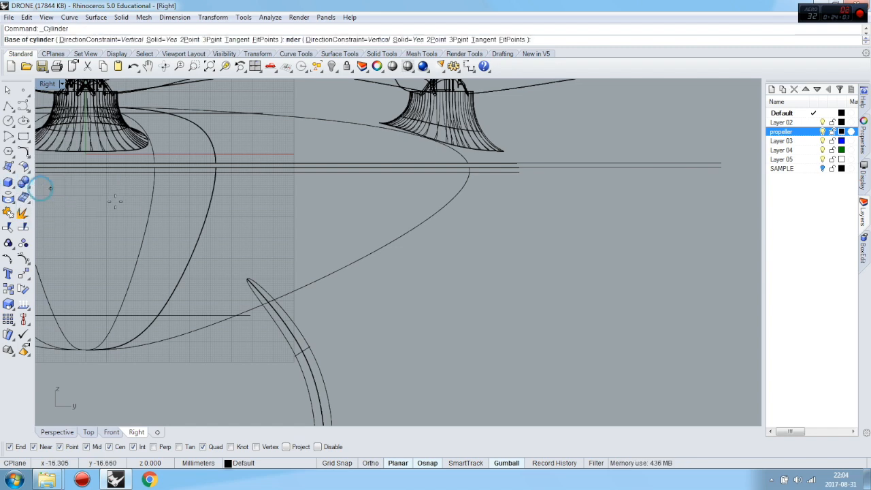
{"action": "left_click", "coordinate": [268, 301]}
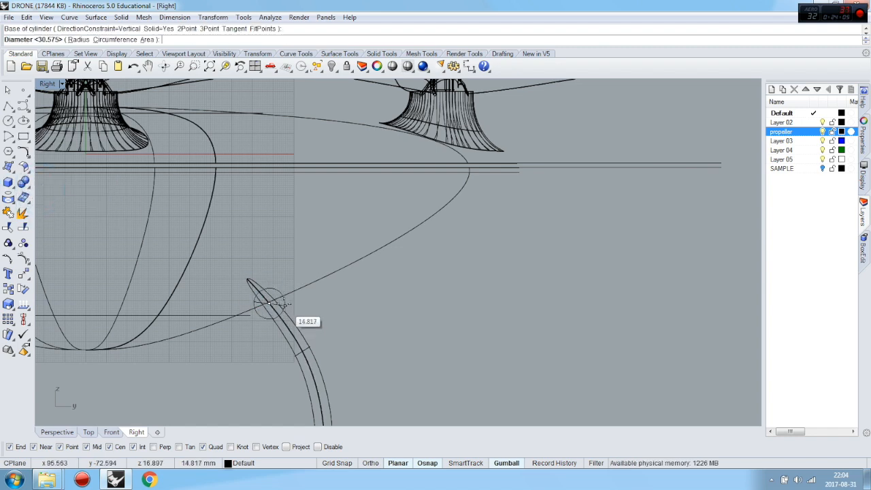
{"action": "left_click", "coordinate": [286, 301]}
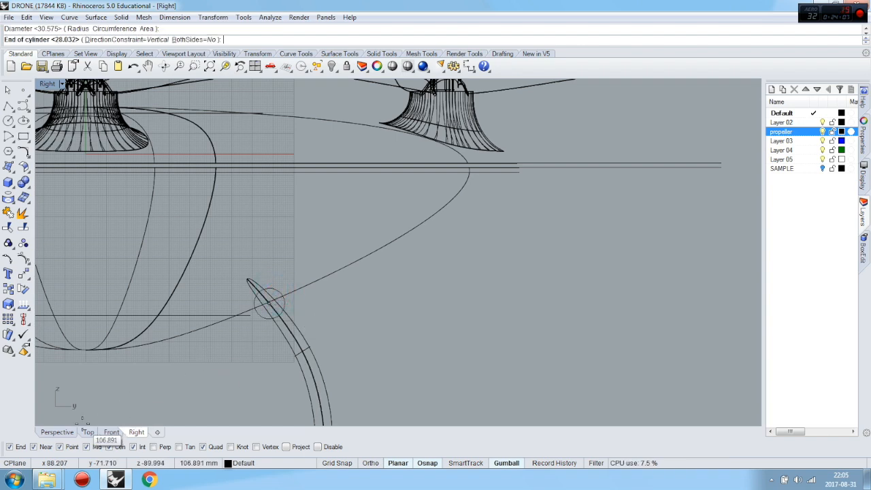
{"action": "left_click", "coordinate": [66, 433]}
{"action": "right_click_drag", "start_coordinate": [290, 328], "coordinate": [337, 298]}
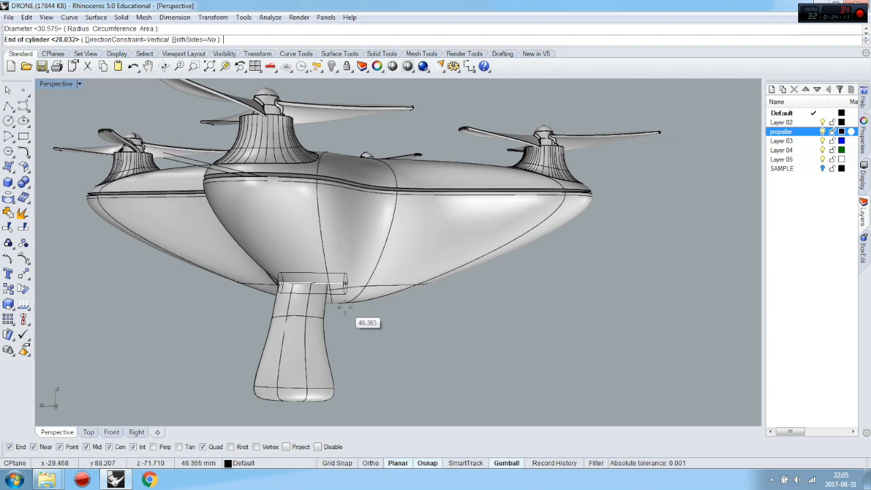
{"action": "left_click", "coordinate": [336, 325]}
In the Front view, move the cylinder horizontally from its centre to x 0 so it is centred on the leg
{"action": "left_click", "coordinate": [332, 289]}
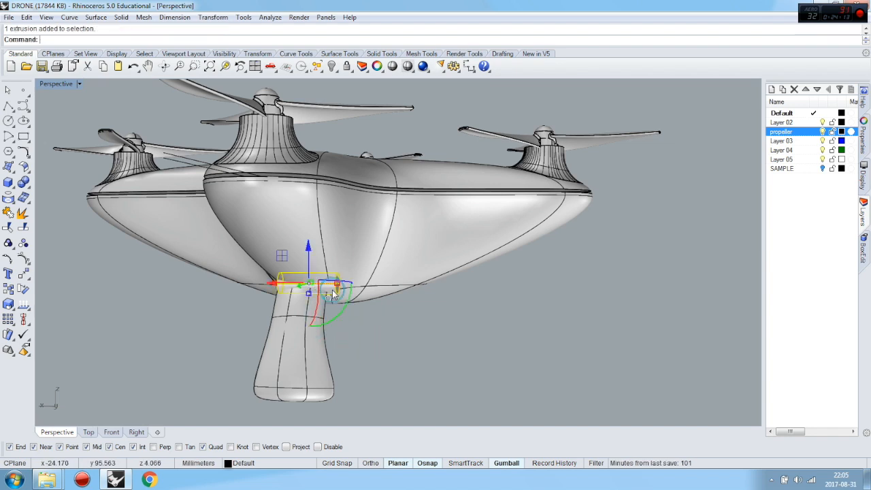
{"action": "scroll", "coordinate": [292, 292], "scroll_direction": "up", "scroll_amount": 3}
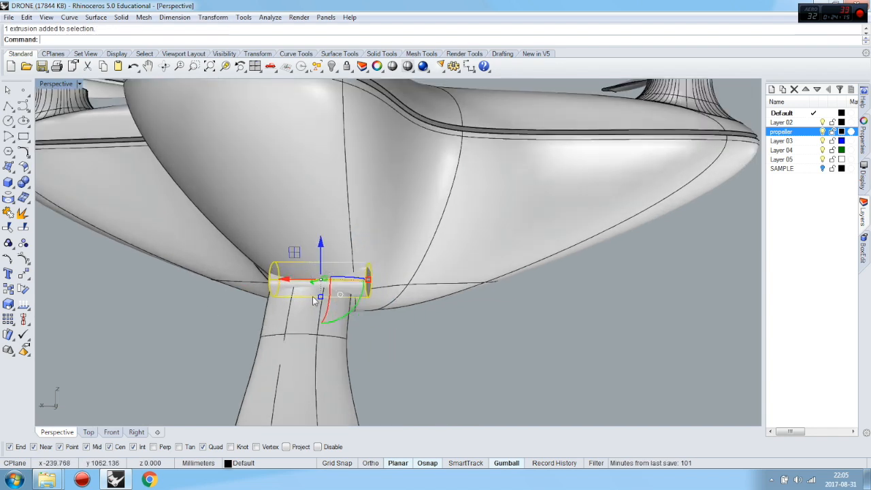
{"action": "left_click", "coordinate": [24, 274]}
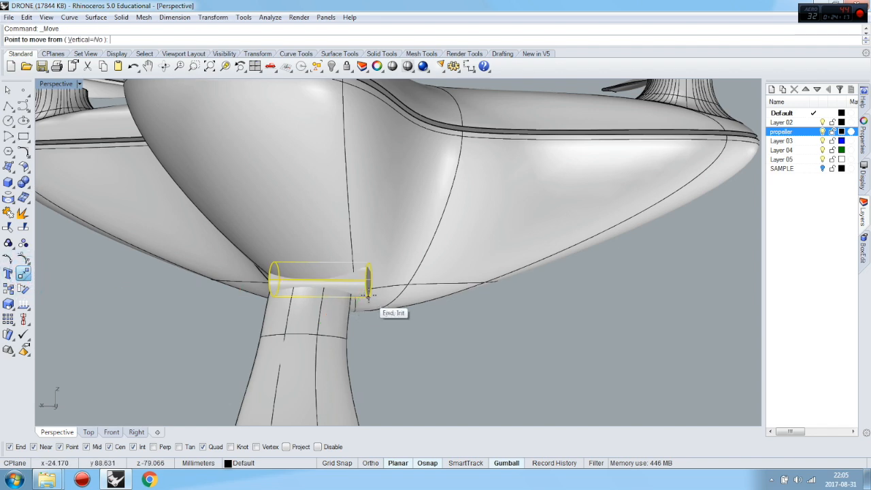
{"action": "left_click", "coordinate": [323, 279]}
{"action": "scroll", "coordinate": [324, 279], "scroll_direction": "down", "scroll_amount": 5}
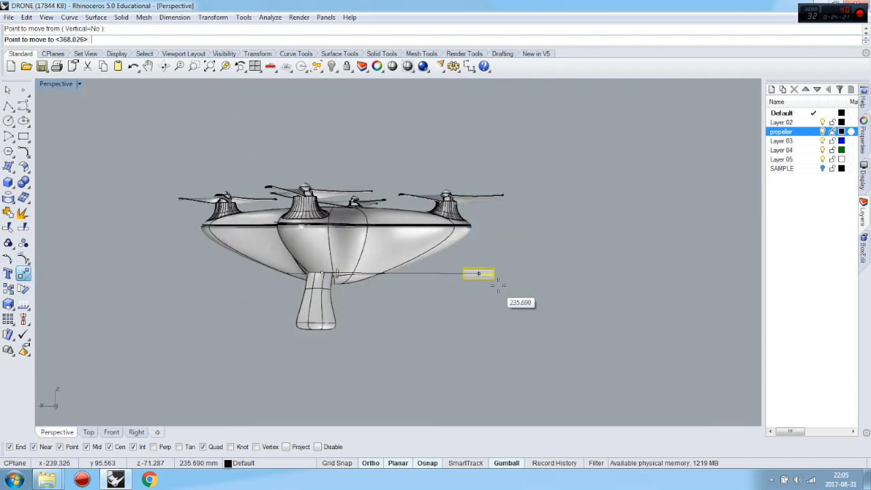
{"action": "left_click", "coordinate": [111, 432]}
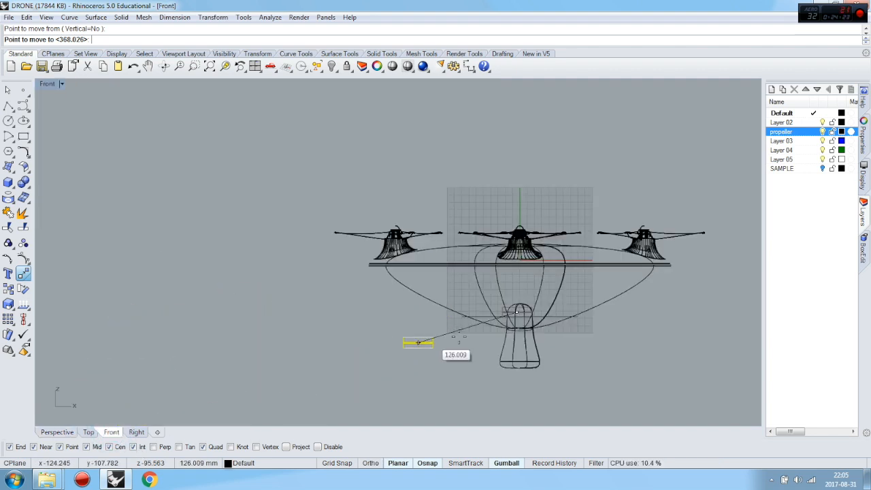
{"action": "key", "text": "F8"}
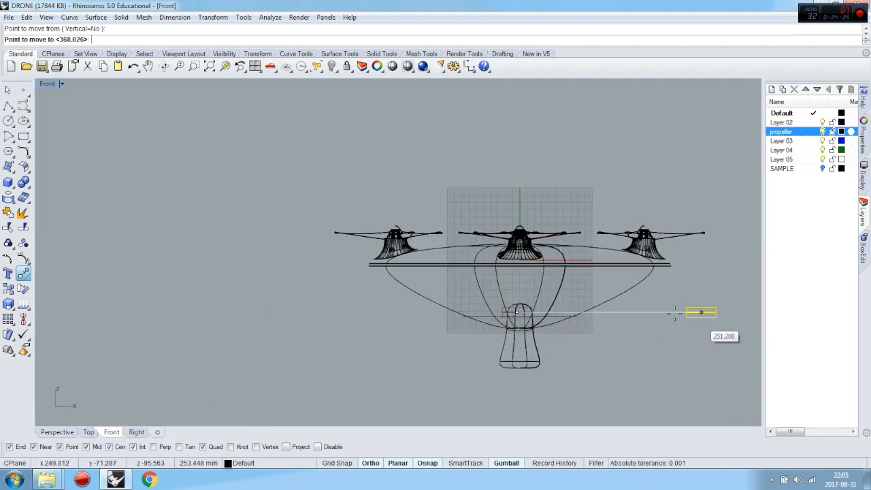
{"action": "left_click", "coordinate": [518, 379]}
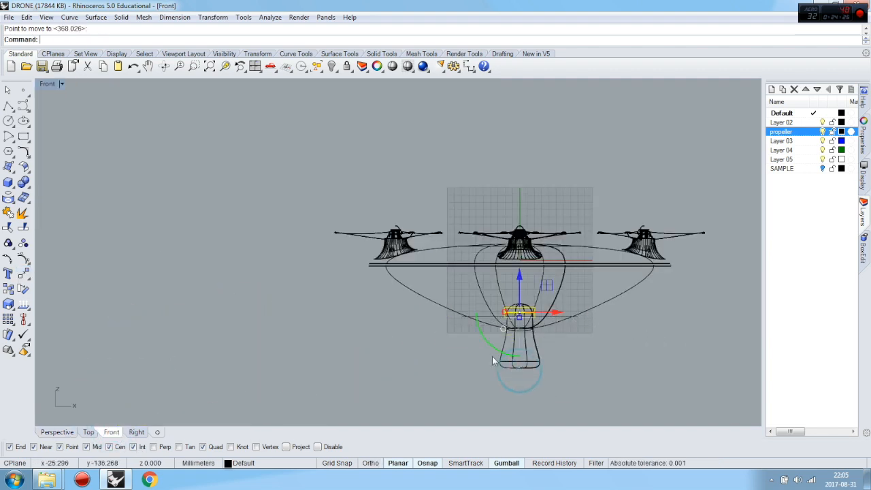
Examine how the cylinder joins the leg to the drone's underside from several angles in the Perspective view
{"action": "left_click", "coordinate": [59, 432]}
{"action": "right_click_drag", "start_coordinate": [388, 345], "coordinate": [365, 351]}
{"action": "scroll", "coordinate": [317, 276], "scroll_direction": "up", "scroll_amount": 5}
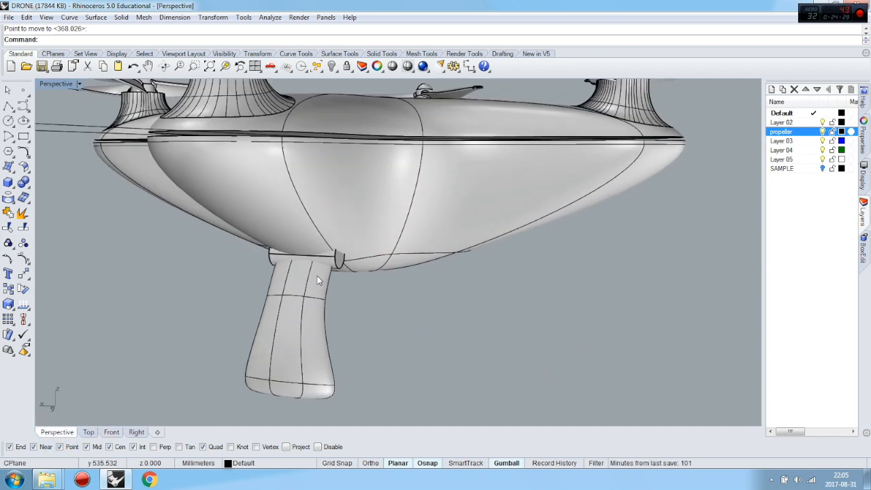
{"action": "scroll", "coordinate": [318, 276], "scroll_direction": "up", "scroll_amount": 3}
{"action": "mouse_move", "coordinate": [331, 258]}
{"action": "right_mouse_down"}
{"action": "mouse_move", "coordinate": [363, 269]}
{"action": "mouse_move", "coordinate": [306, 241]}
{"action": "mouse_move", "coordinate": [312, 255]}
{"action": "right_mouse_up"}
{"action": "scroll", "coordinate": [334, 286], "scroll_direction": "down", "scroll_amount": 8}
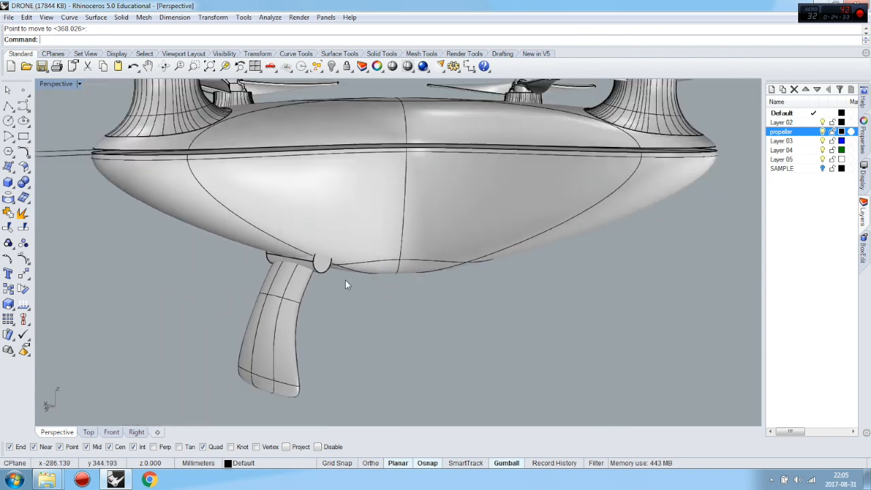
{"action": "scroll", "coordinate": [313, 294], "scroll_direction": "up", "scroll_amount": 4}
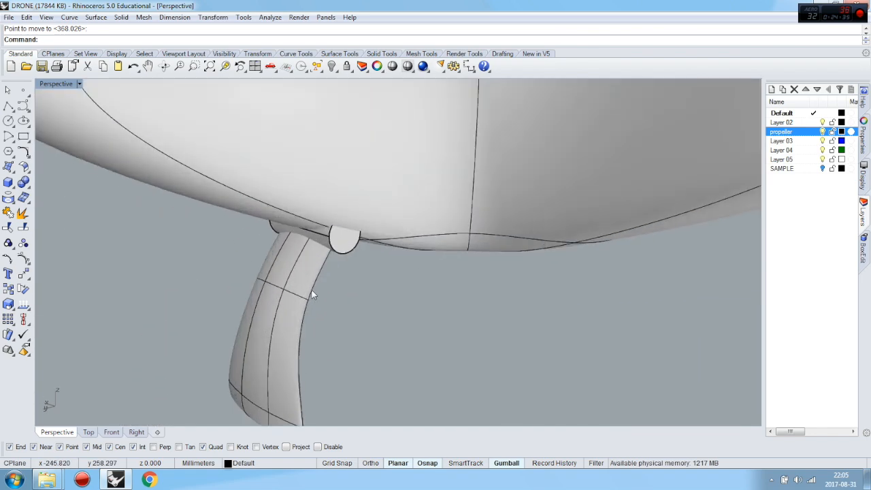
{"action": "right_click_drag", "start_coordinate": [364, 327], "coordinate": [66, 250]}
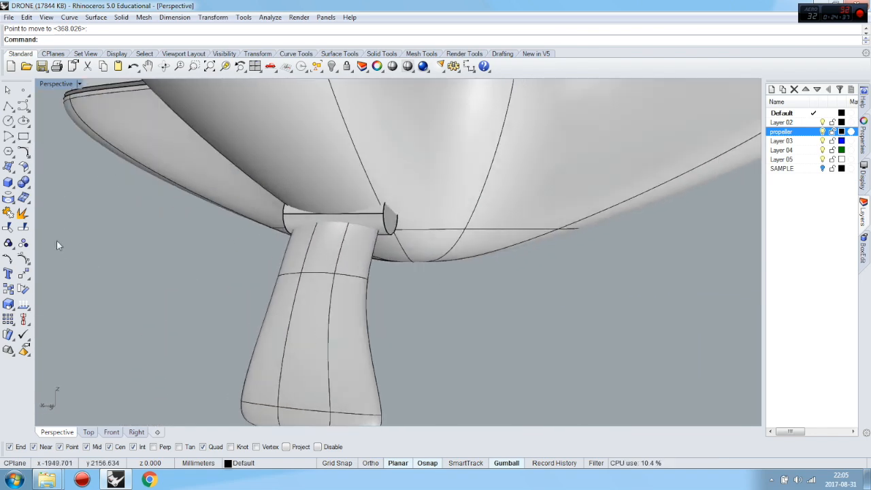
Fillet the circular edges at both ends of the cylinder with a radius of 1 mm
{"action": "left_click", "coordinate": [29, 189]}
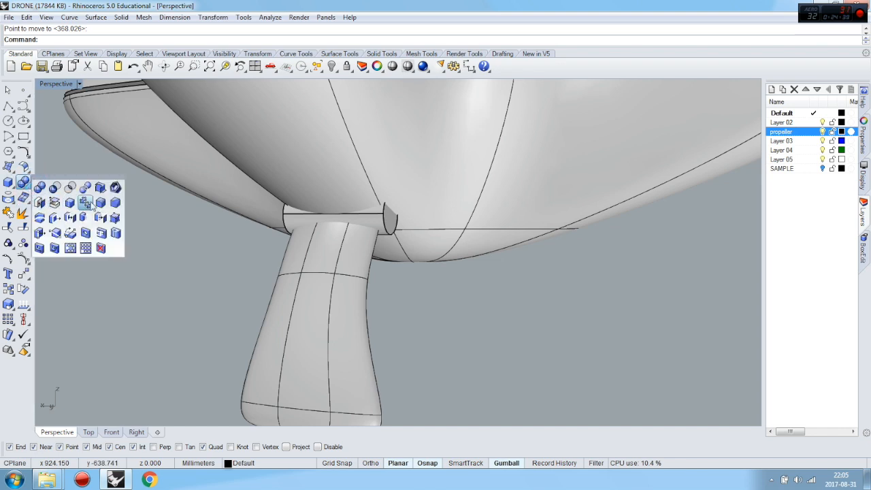
{"action": "left_click", "coordinate": [85, 202]}
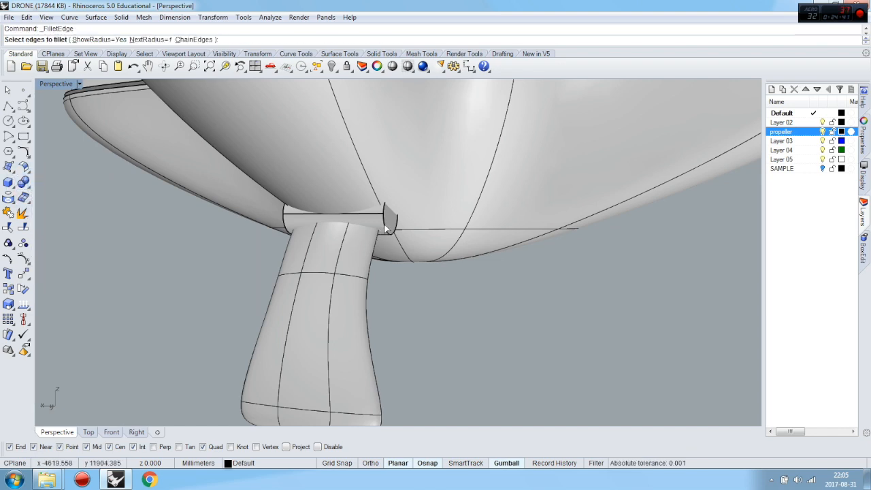
{"action": "left_click", "coordinate": [386, 230]}
{"action": "left_click", "coordinate": [286, 223]}
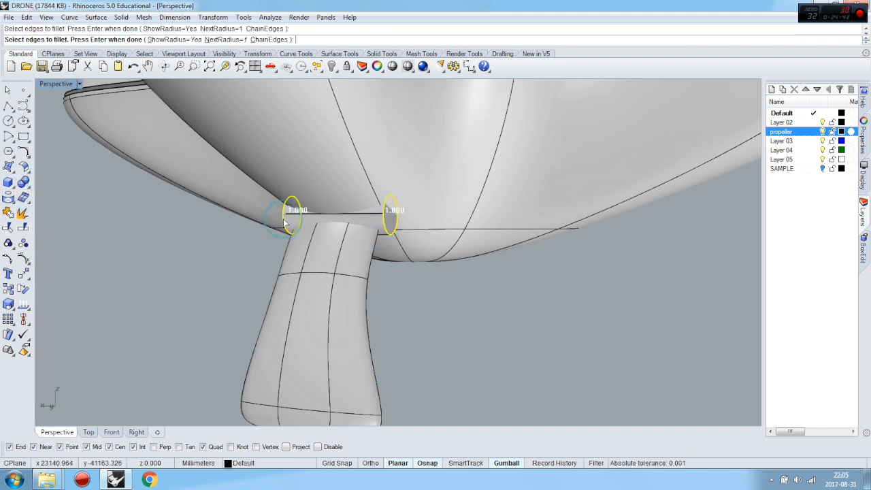
{"action": "left_click", "coordinate": [29, 185]}
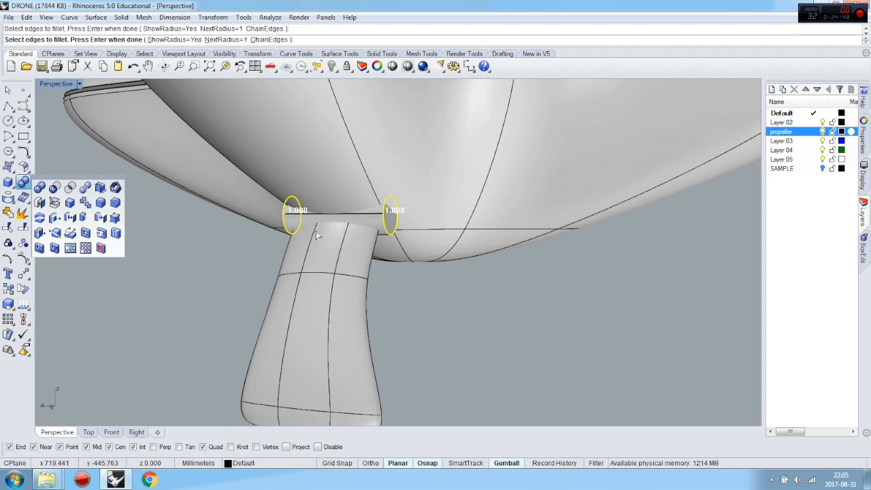
{"action": "right_click", "coordinate": [418, 291]}
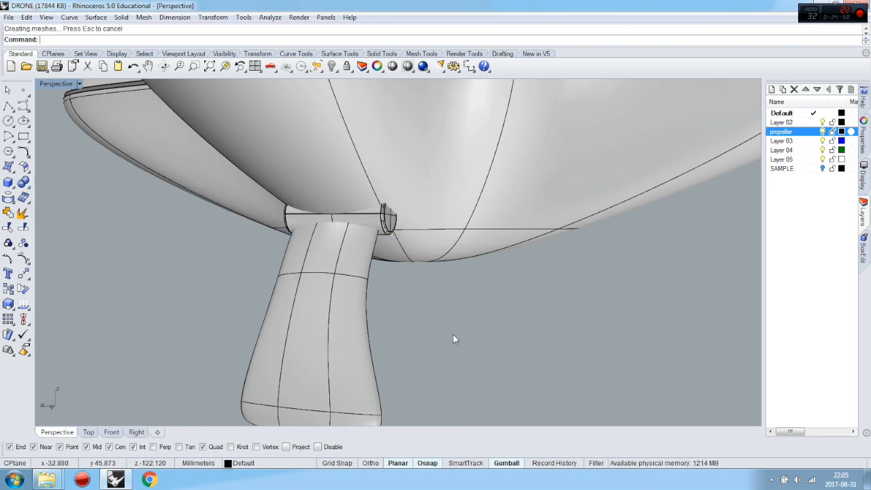
Polar array the leg together with its filleted cylinder around the drone's centre, with 4 items over 360 degrees
{"action": "scroll", "coordinate": [432, 312], "scroll_direction": "down", "scroll_amount": 5}
{"action": "right_click_drag", "start_coordinate": [433, 311], "coordinate": [325, 381]}
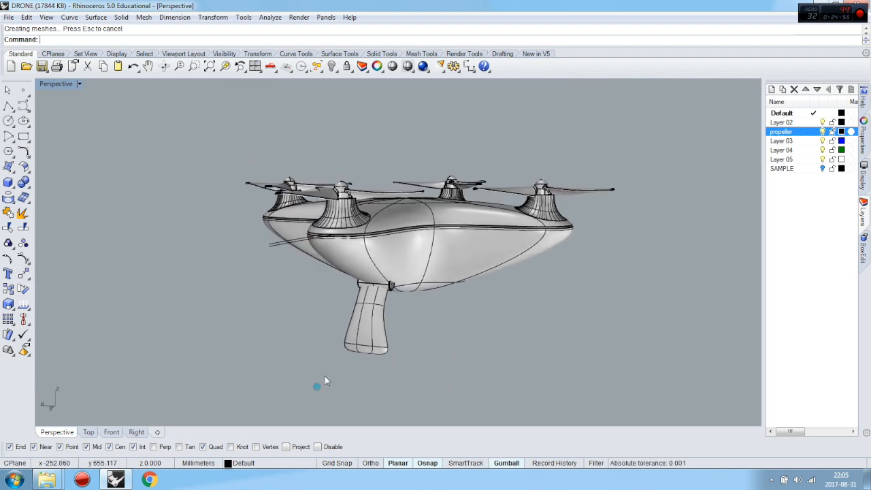
{"action": "left_click_drag", "start_coordinate": [407, 284], "coordinate": [411, 276]}
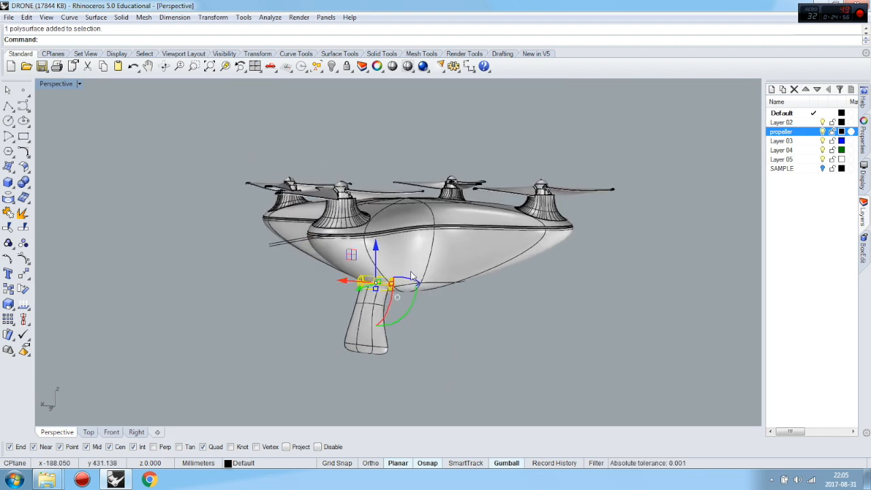
{"action": "key", "text": "Escape"}
{"action": "left_click", "coordinate": [367, 347]}
{"action": "left_click", "coordinate": [389, 285], "text": "shift"}
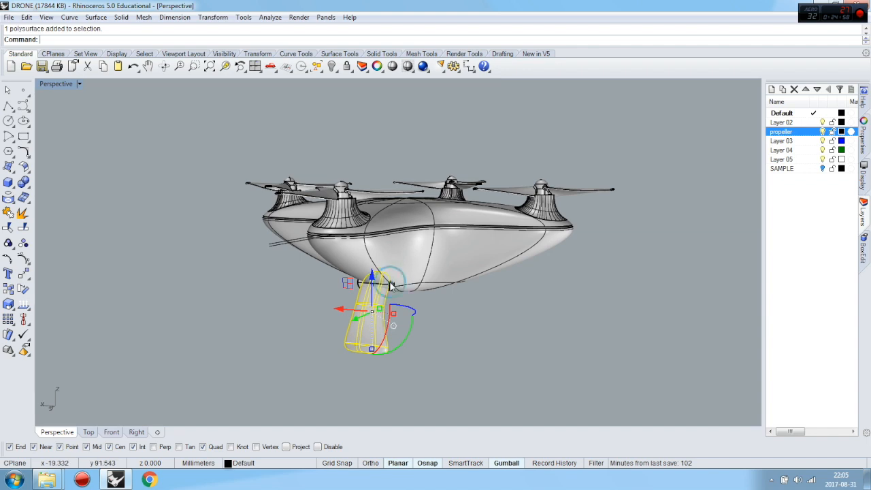
{"action": "left_click", "coordinate": [29, 279]}
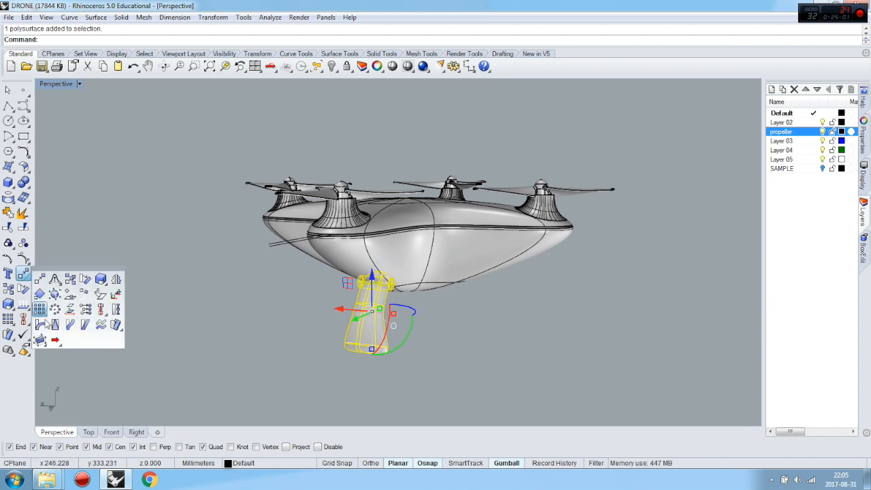
{"action": "left_click", "coordinate": [55, 309]}
{"action": "right_click_drag", "start_coordinate": [422, 346], "coordinate": [414, 337]}
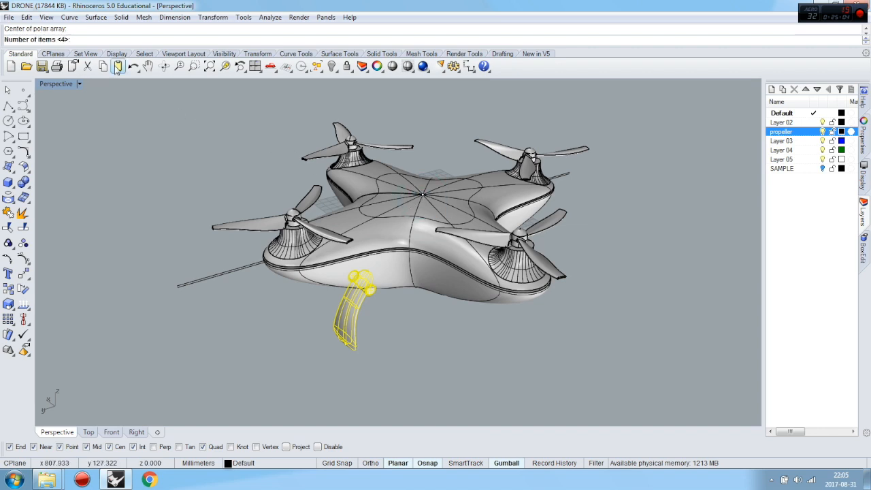
{"action": "key", "text": "Return"}
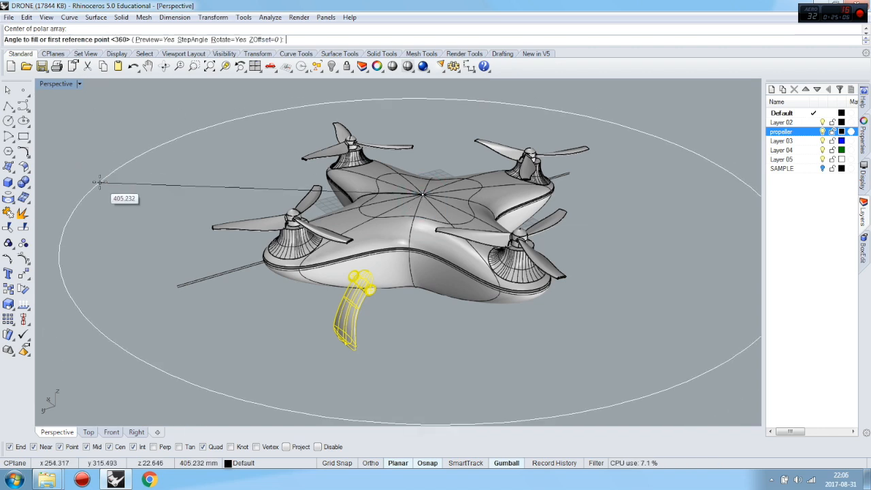
{"action": "key", "text": "Return"}
{"action": "key", "text": "Return"}
{"action": "right_click_drag", "start_coordinate": [289, 304], "coordinate": [286, 371]}
{"action": "key", "text": "Escape"}
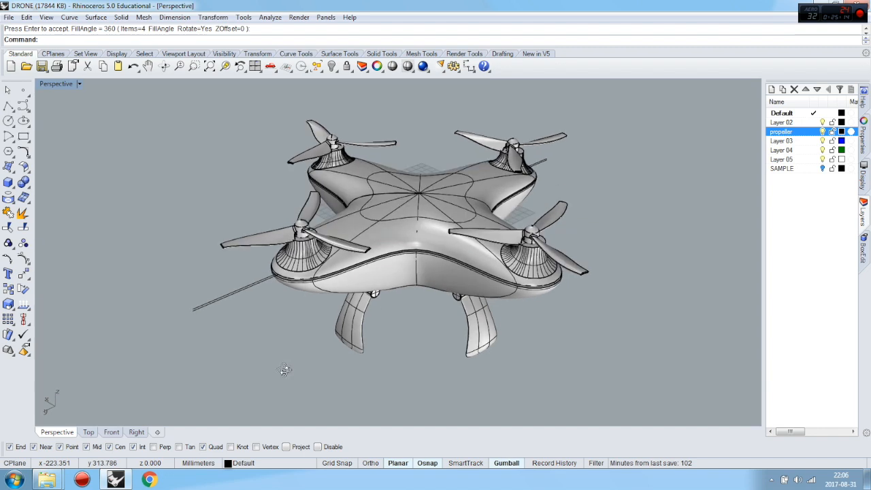
Turn off the display of surface isocurves for the drone's upper and lower body polysurfaces
{"action": "left_click", "coordinate": [498, 274]}
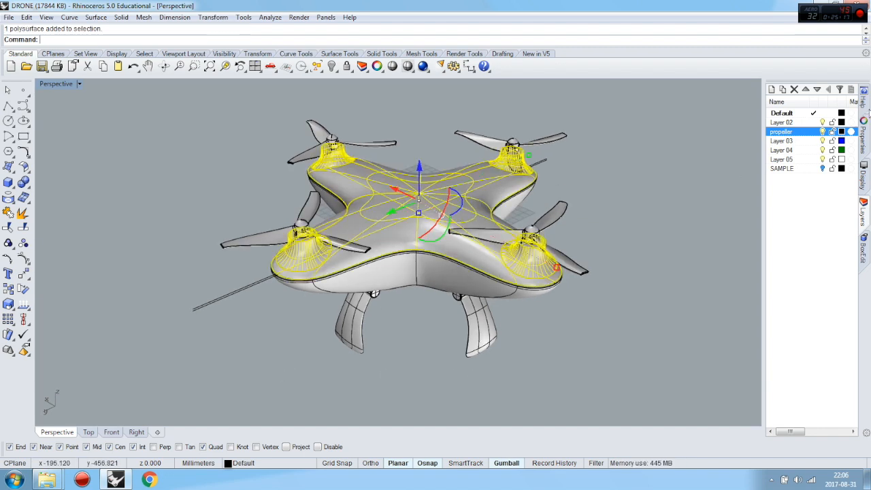
{"action": "left_click", "coordinate": [865, 140]}
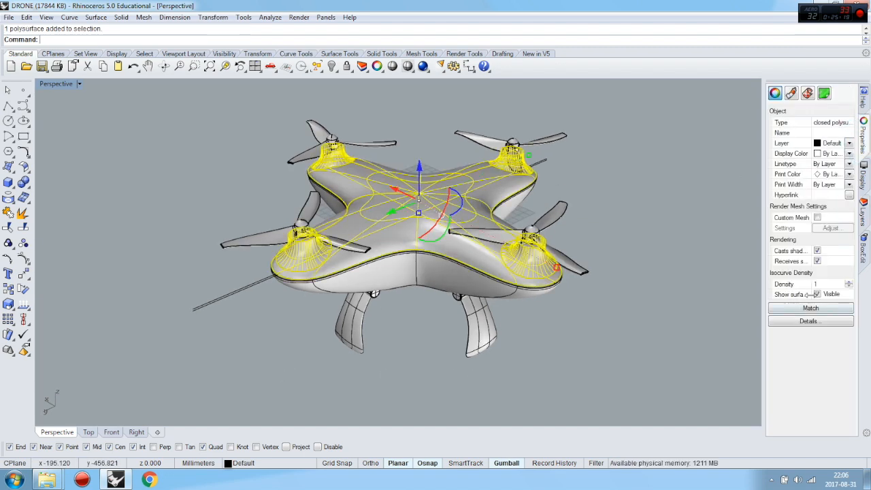
{"action": "left_click", "coordinate": [647, 292]}
{"action": "right_click_drag", "start_coordinate": [635, 347], "coordinate": [671, 235]}
{"action": "left_click", "coordinate": [430, 227]}
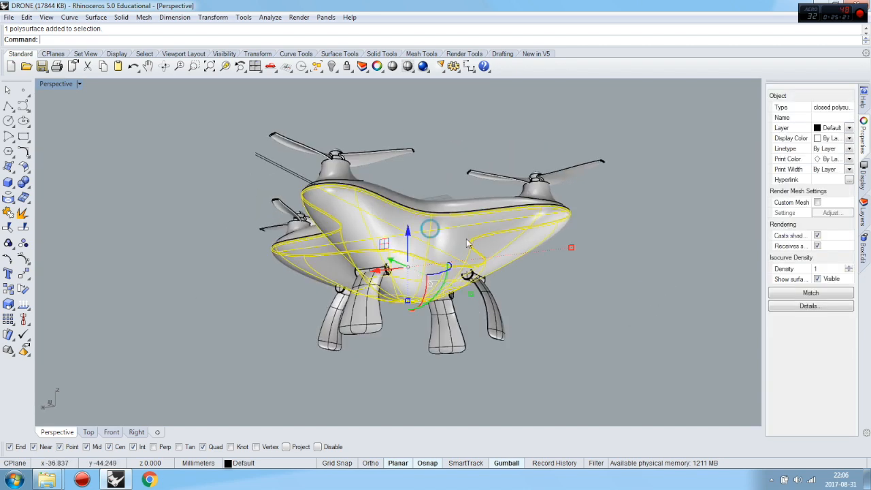
{"action": "left_click", "coordinate": [818, 294]}
{"action": "left_click", "coordinate": [623, 311]}
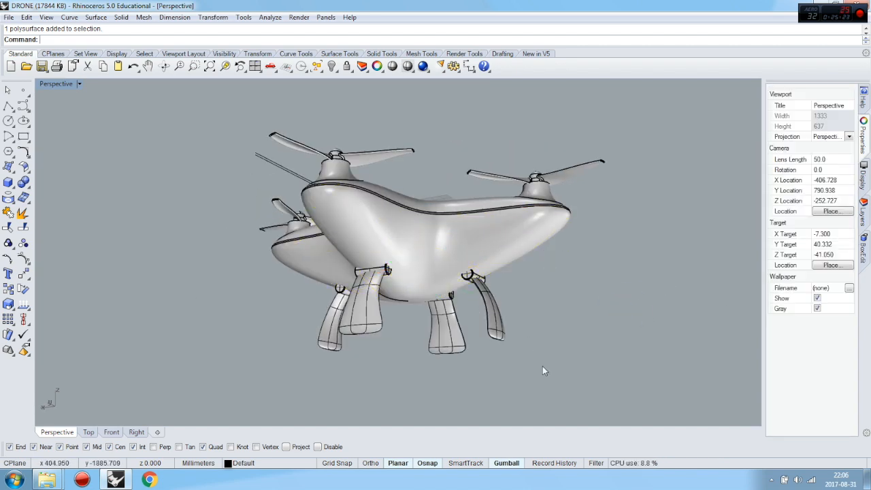
Turn off the display of surface isocurves for the four landing legs
{"action": "left_click_drag", "start_coordinate": [286, 336], "coordinate": [291, 338]}
{"action": "left_click", "coordinate": [818, 294]}
{"action": "left_click", "coordinate": [559, 292]}
{"action": "right_click_drag", "start_coordinate": [558, 292], "coordinate": [664, 402]}
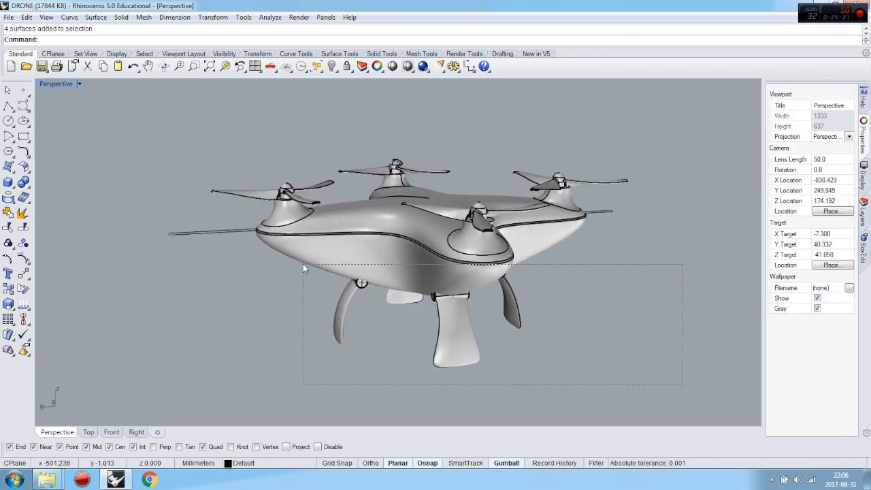
Run an environment map analysis on the drone's upper and lower body, landing legs and joint cylinders
{"action": "left_click_drag", "start_coordinate": [303, 263], "coordinate": [304, 264]}
{"action": "left_click", "coordinate": [329, 209], "text": "shift"}
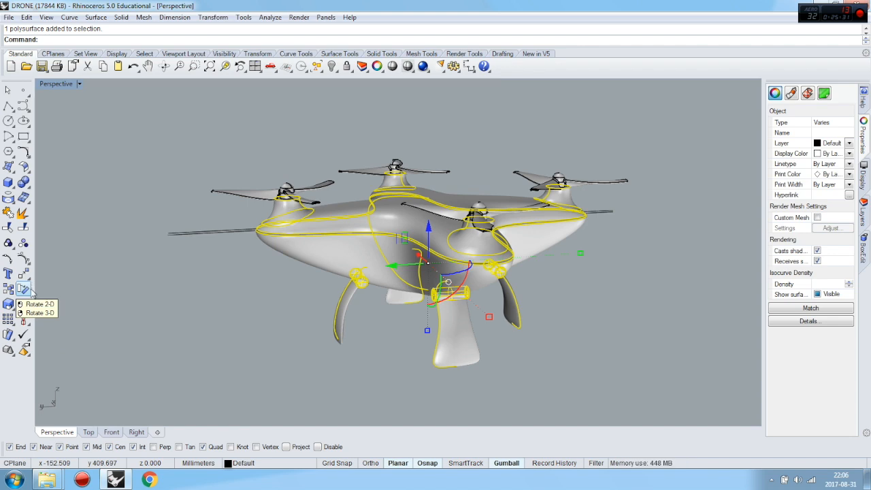
{"action": "left_click", "coordinate": [25, 305]}
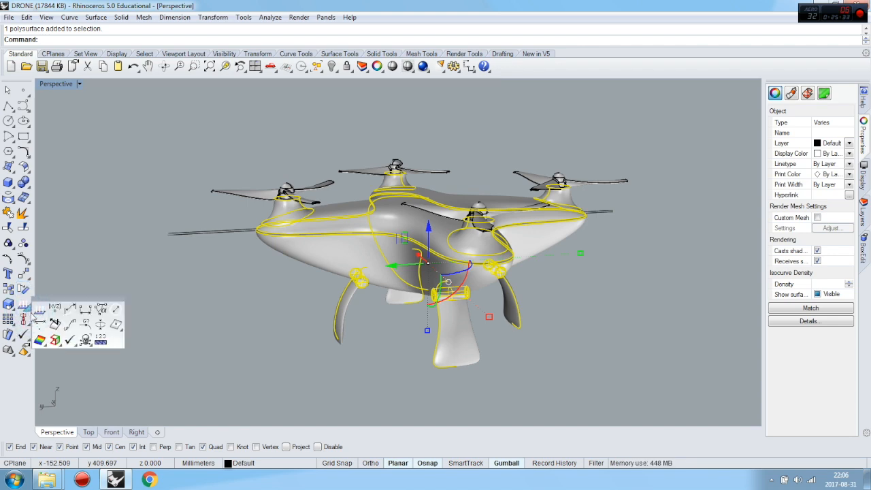
{"action": "left_click", "coordinate": [40, 340]}
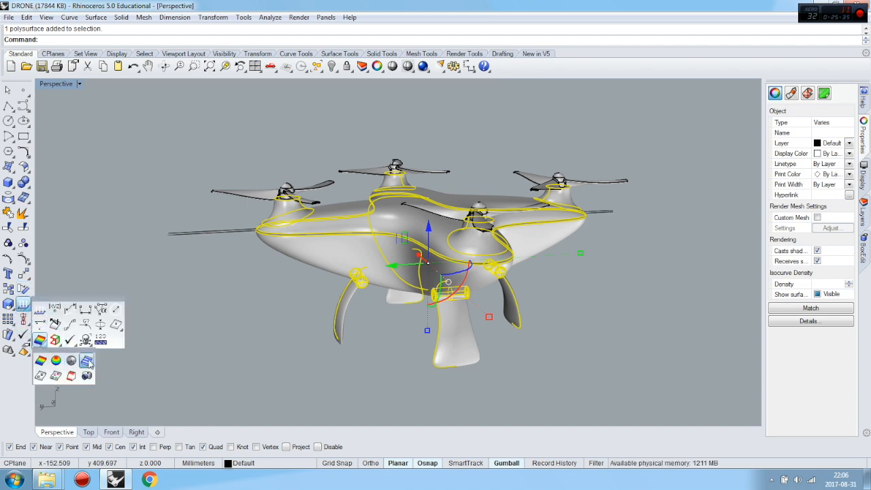
{"action": "left_click", "coordinate": [72, 362]}
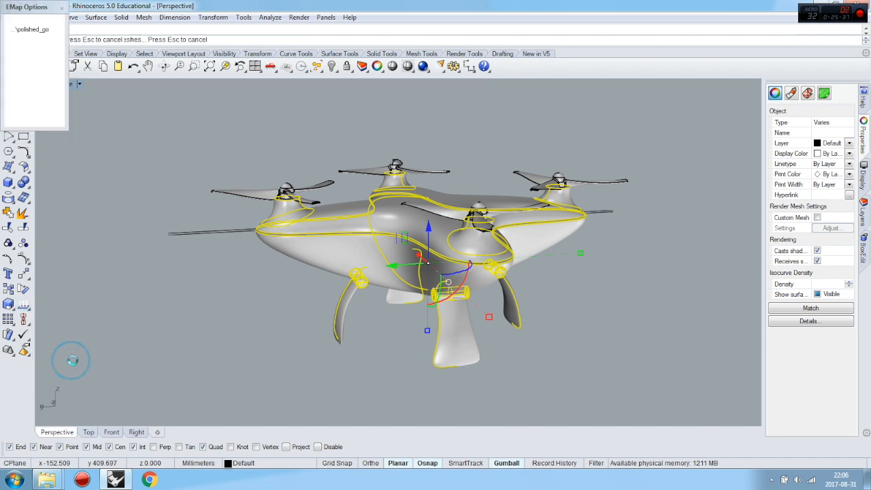
{"action": "right_click_drag", "start_coordinate": [230, 314], "coordinate": [230, 354]}
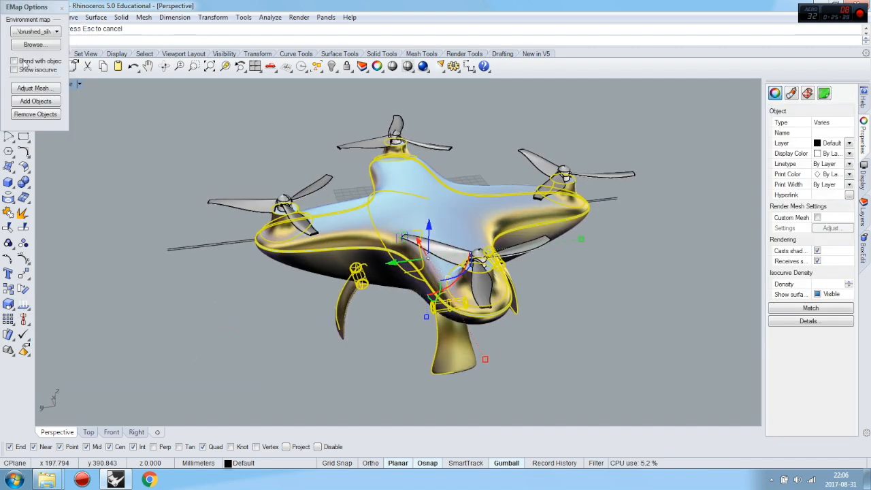
Set the environment map to arches.png and examine the reflections across the drone's body and legs from several angles
{"action": "left_click", "coordinate": [52, 34]}
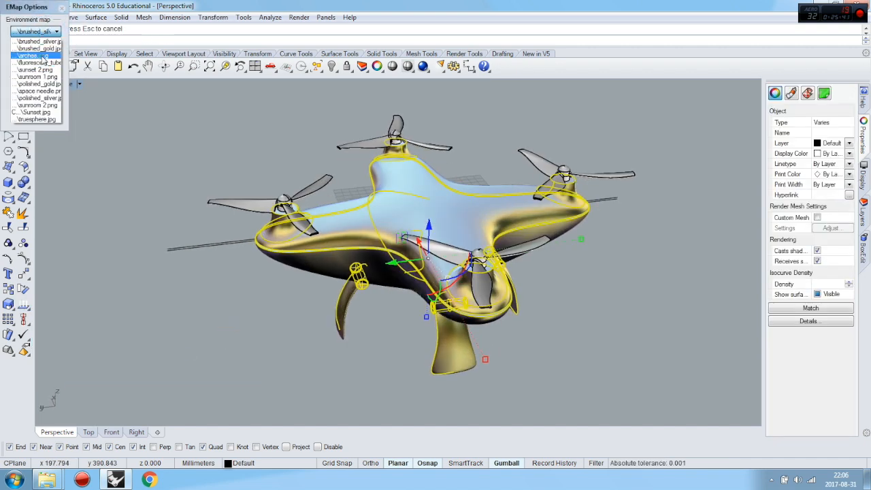
{"action": "left_click", "coordinate": [40, 60]}
{"action": "left_click", "coordinate": [257, 339]}
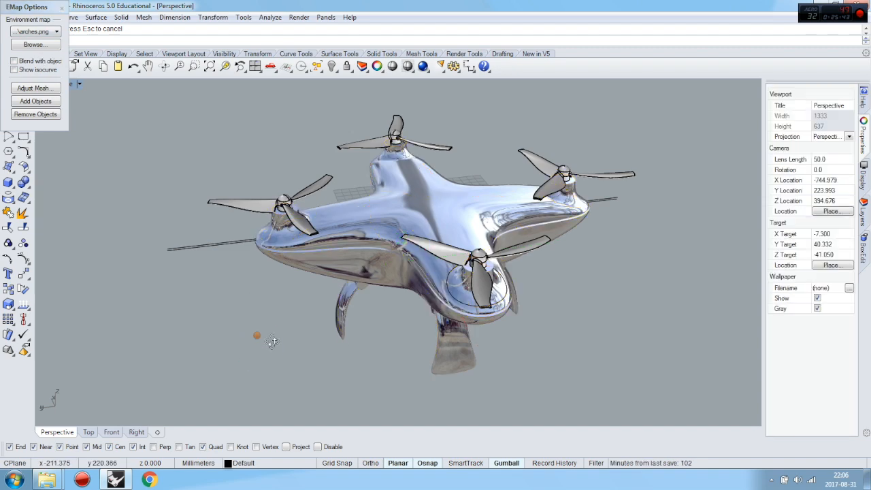
{"action": "right_click_drag", "start_coordinate": [270, 340], "coordinate": [315, 336]}
{"action": "scroll", "coordinate": [421, 214], "scroll_direction": "up", "scroll_amount": 5}
{"action": "right_click_drag", "start_coordinate": [436, 218], "coordinate": [368, 283]}
{"action": "scroll", "coordinate": [479, 257], "scroll_direction": "down", "scroll_amount": 8}
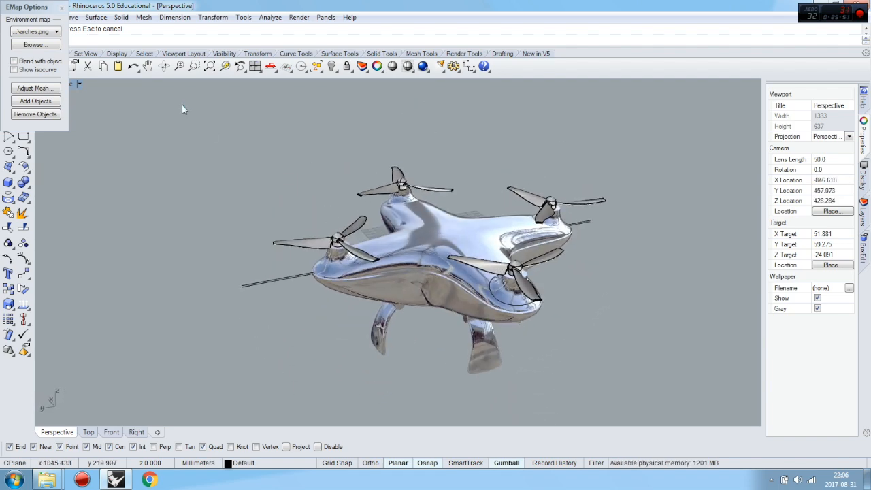
{"action": "right_click_drag", "start_coordinate": [268, 150], "coordinate": [335, 194]}
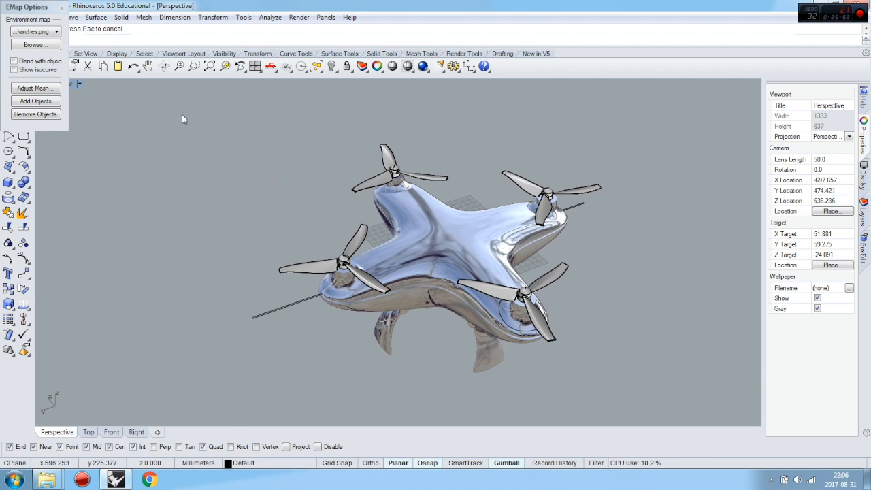
End the environment map analysis and review the drone in its normal shaded display
{"action": "left_click", "coordinate": [61, 5]}
{"action": "right_click_drag", "start_coordinate": [346, 363], "coordinate": [386, 320]}
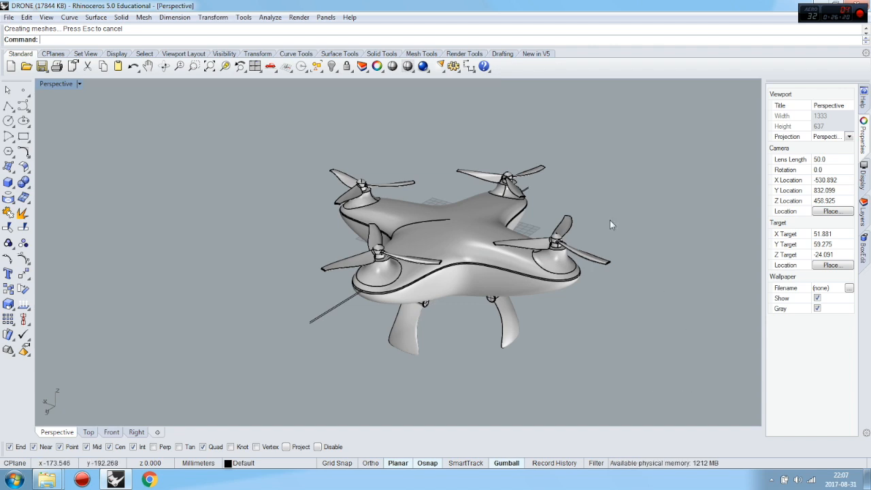
{"action": "mouse_move", "coordinate": [614, 288]}
{"action": "right_mouse_down"}
{"action": "mouse_move", "coordinate": [596, 275]}
{"action": "mouse_move", "coordinate": [609, 288]}
{"action": "right_mouse_up"}
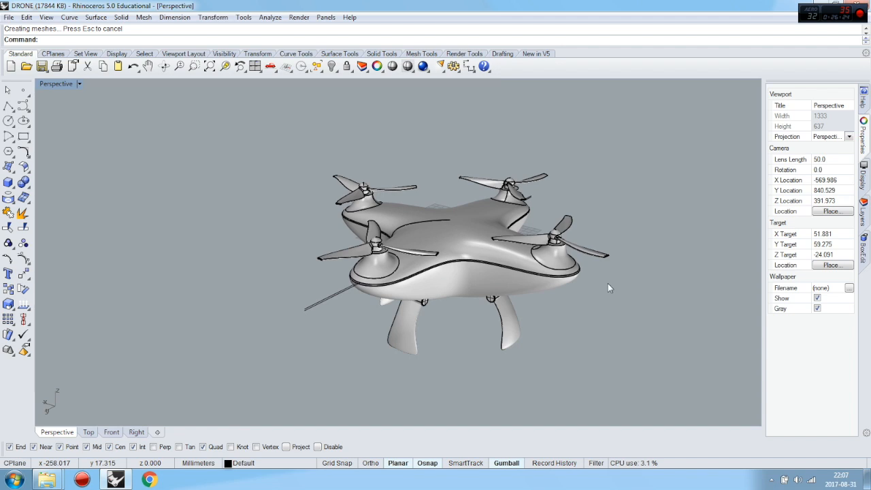